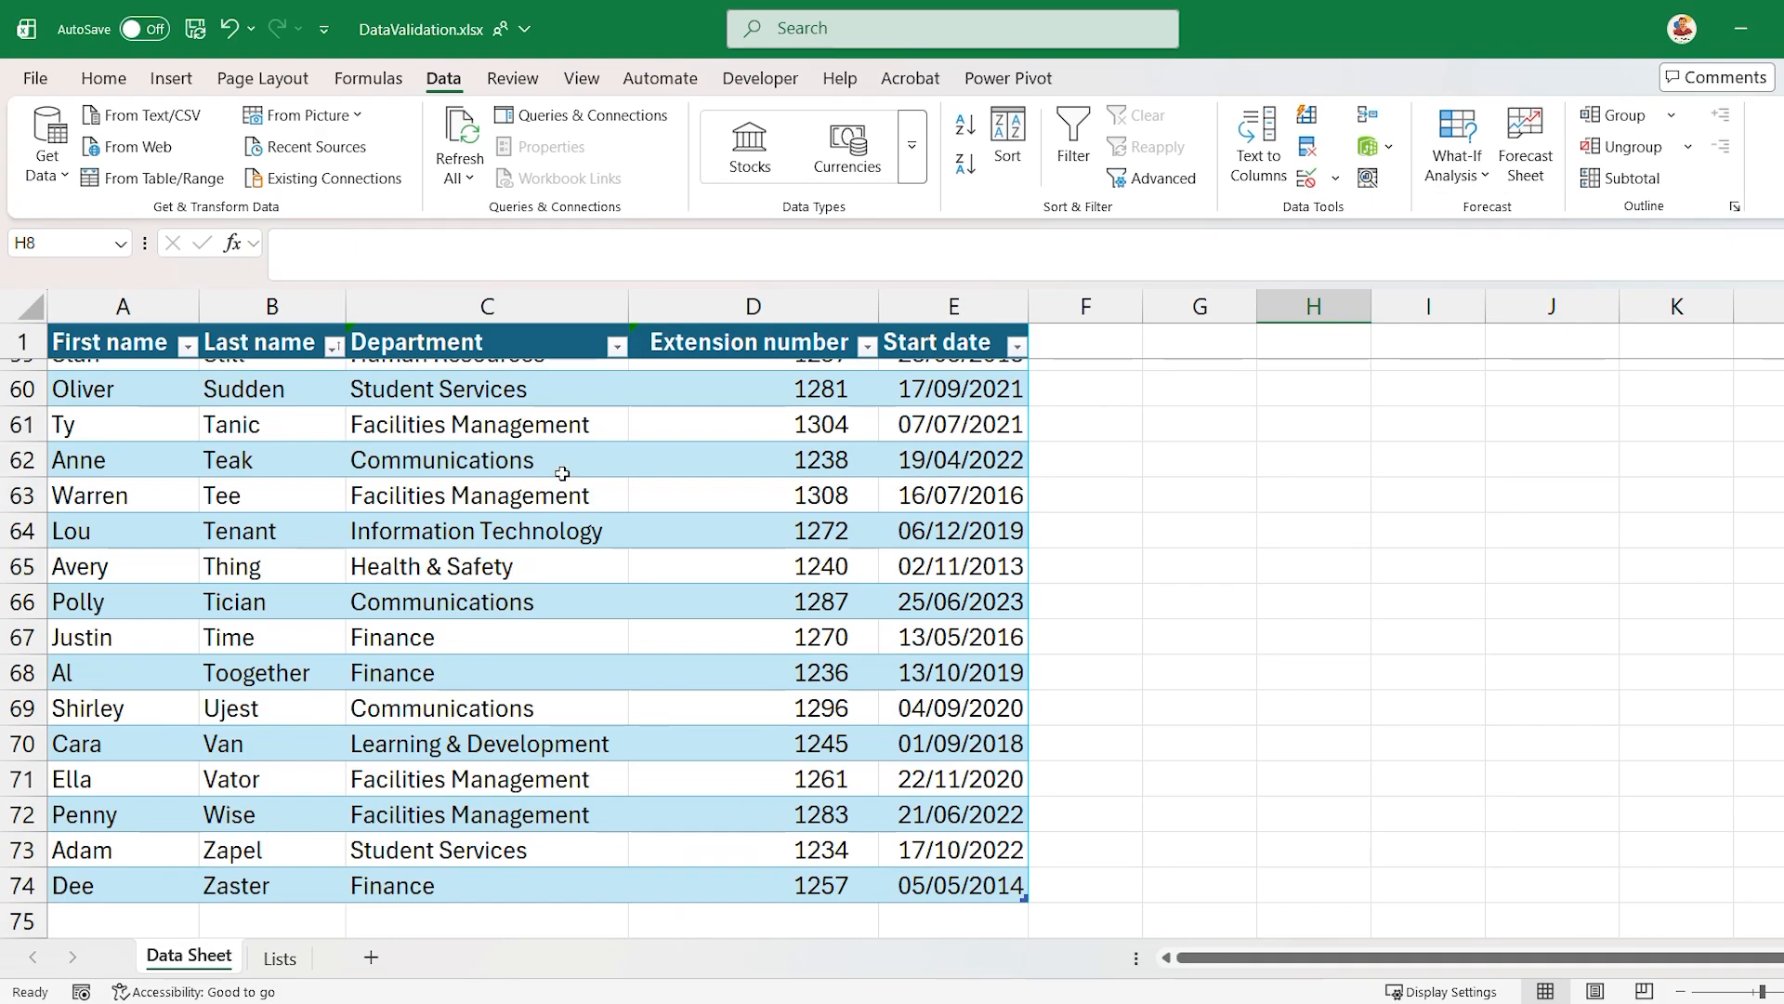
- Examine the department choices offered in the dropdown of cell C62
click(563, 469)
click(640, 465)
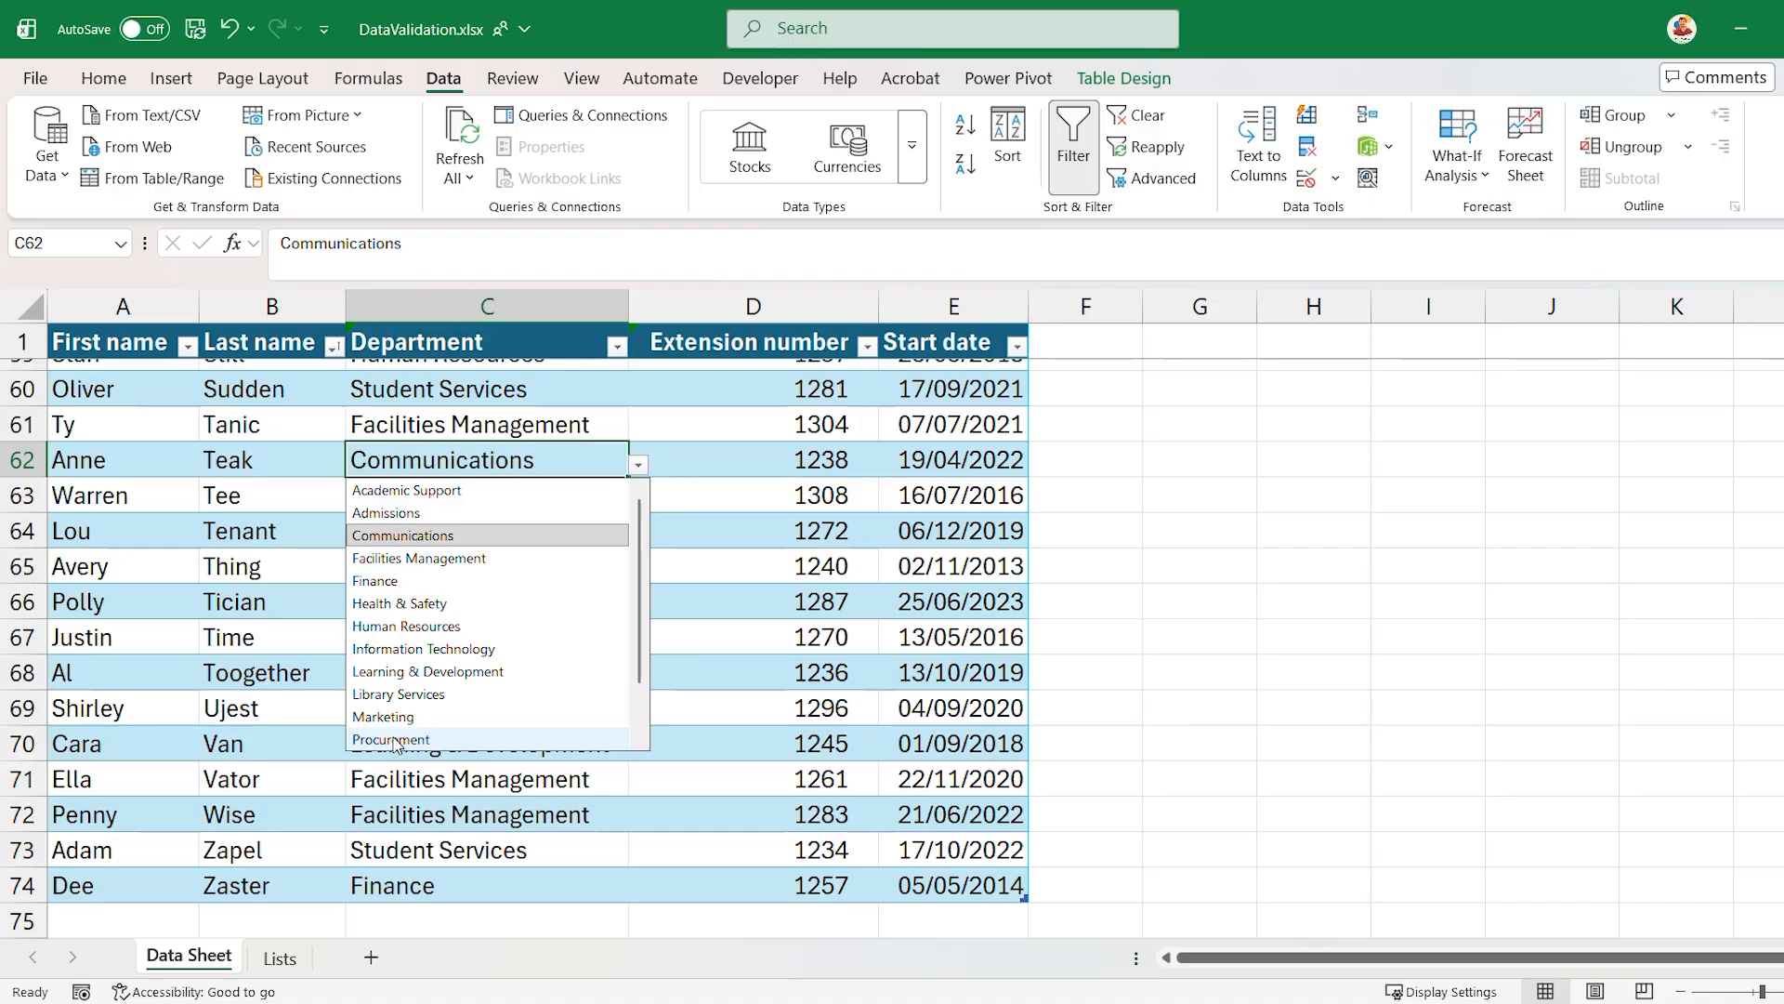
click(685, 453)
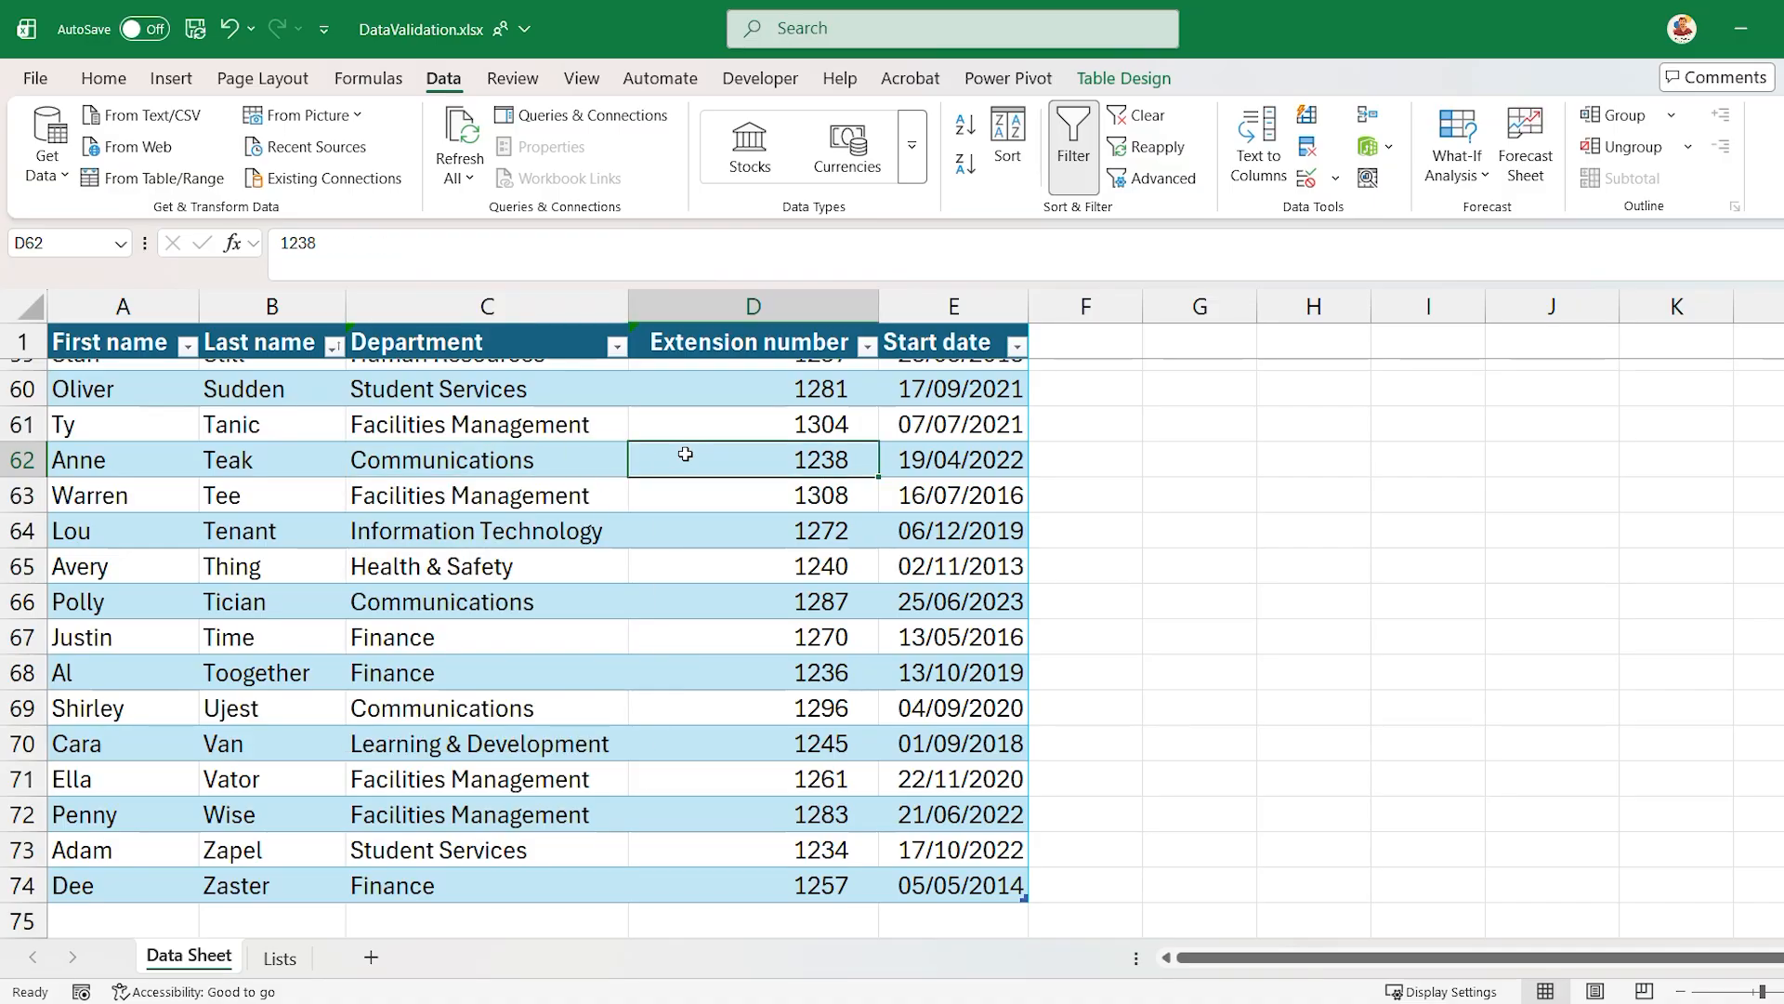
- Try to enter a five-digit extension number in cell D62, and cancel the entry
double_click(759, 449)
key(BackSpace)
text(54)
key(Return)
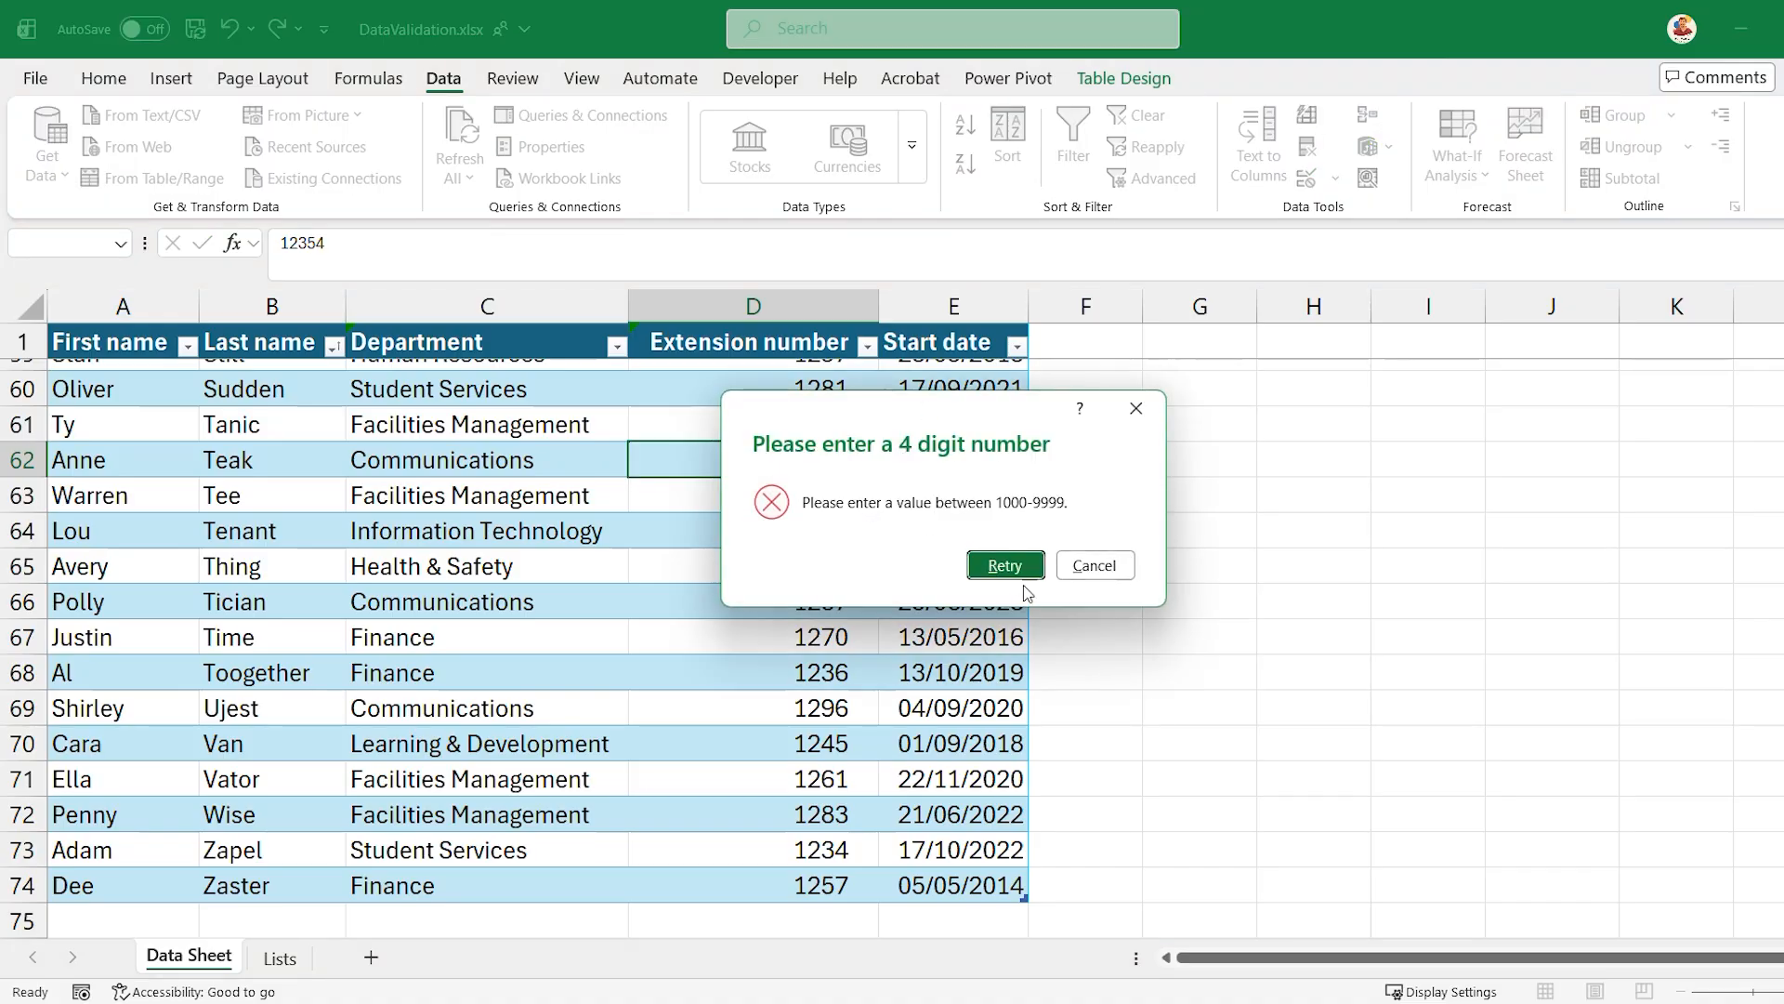
click(1078, 566)
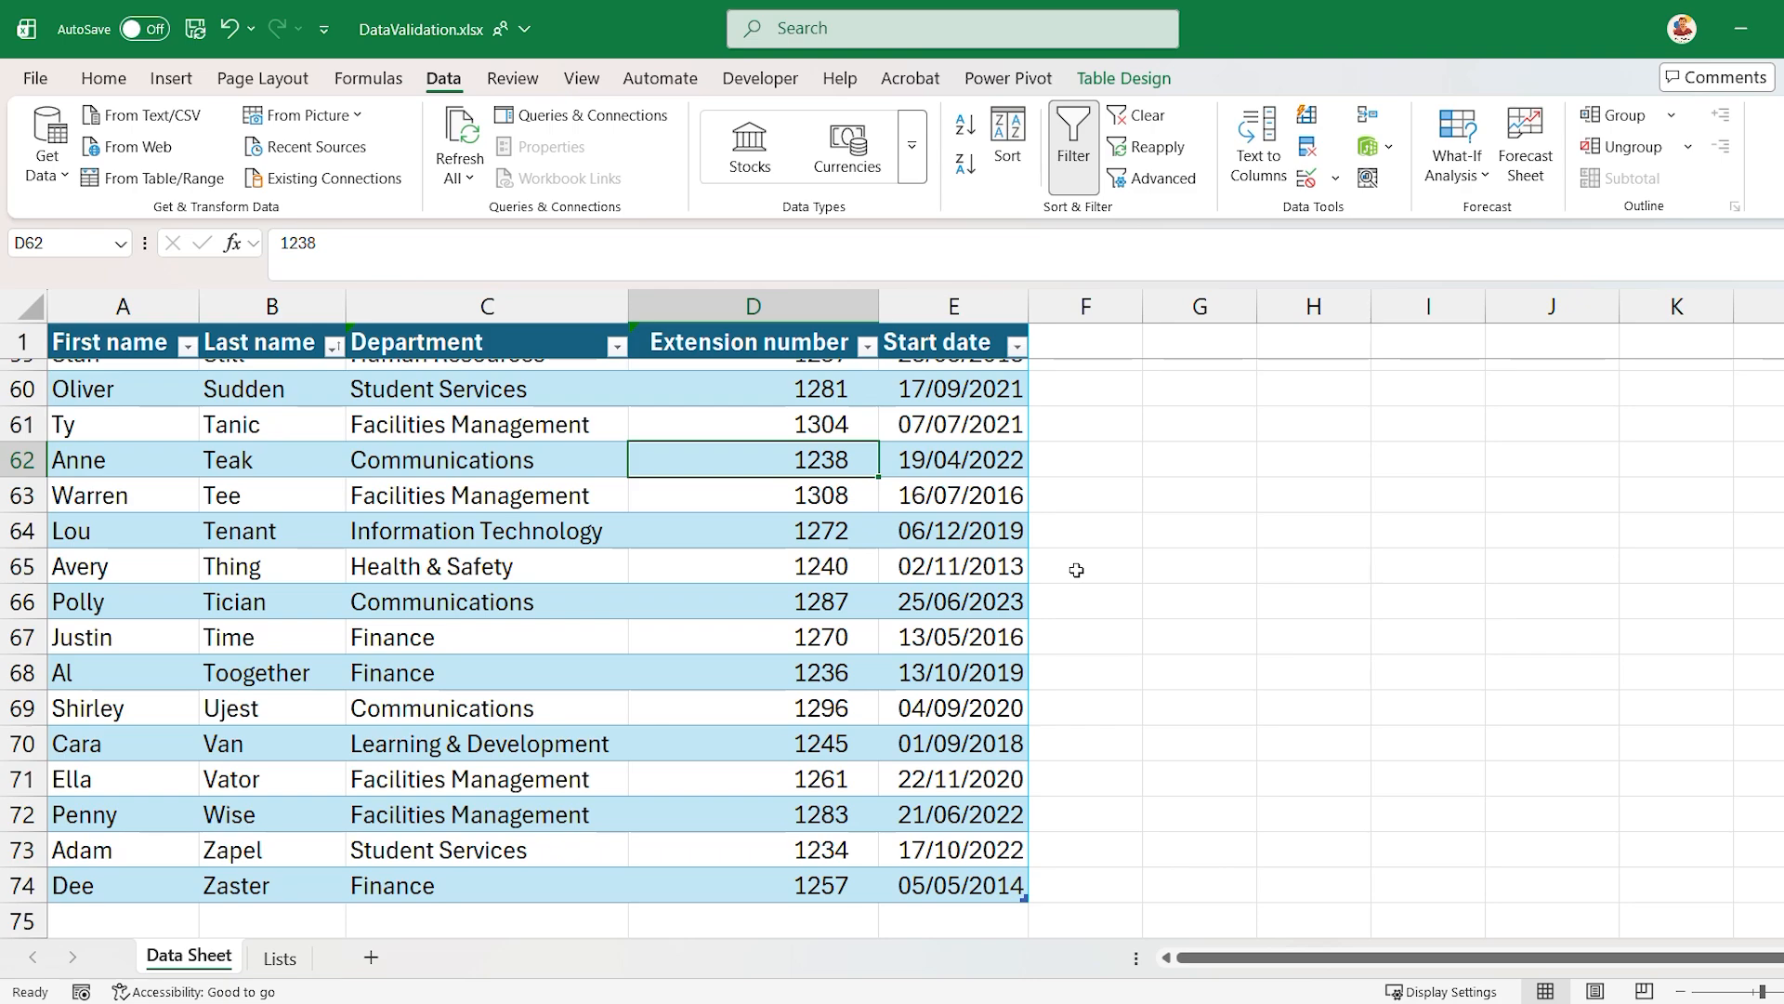
- Review the Extension number column's data validation criteria, allowed data types and error alert without changing them
click(845, 302)
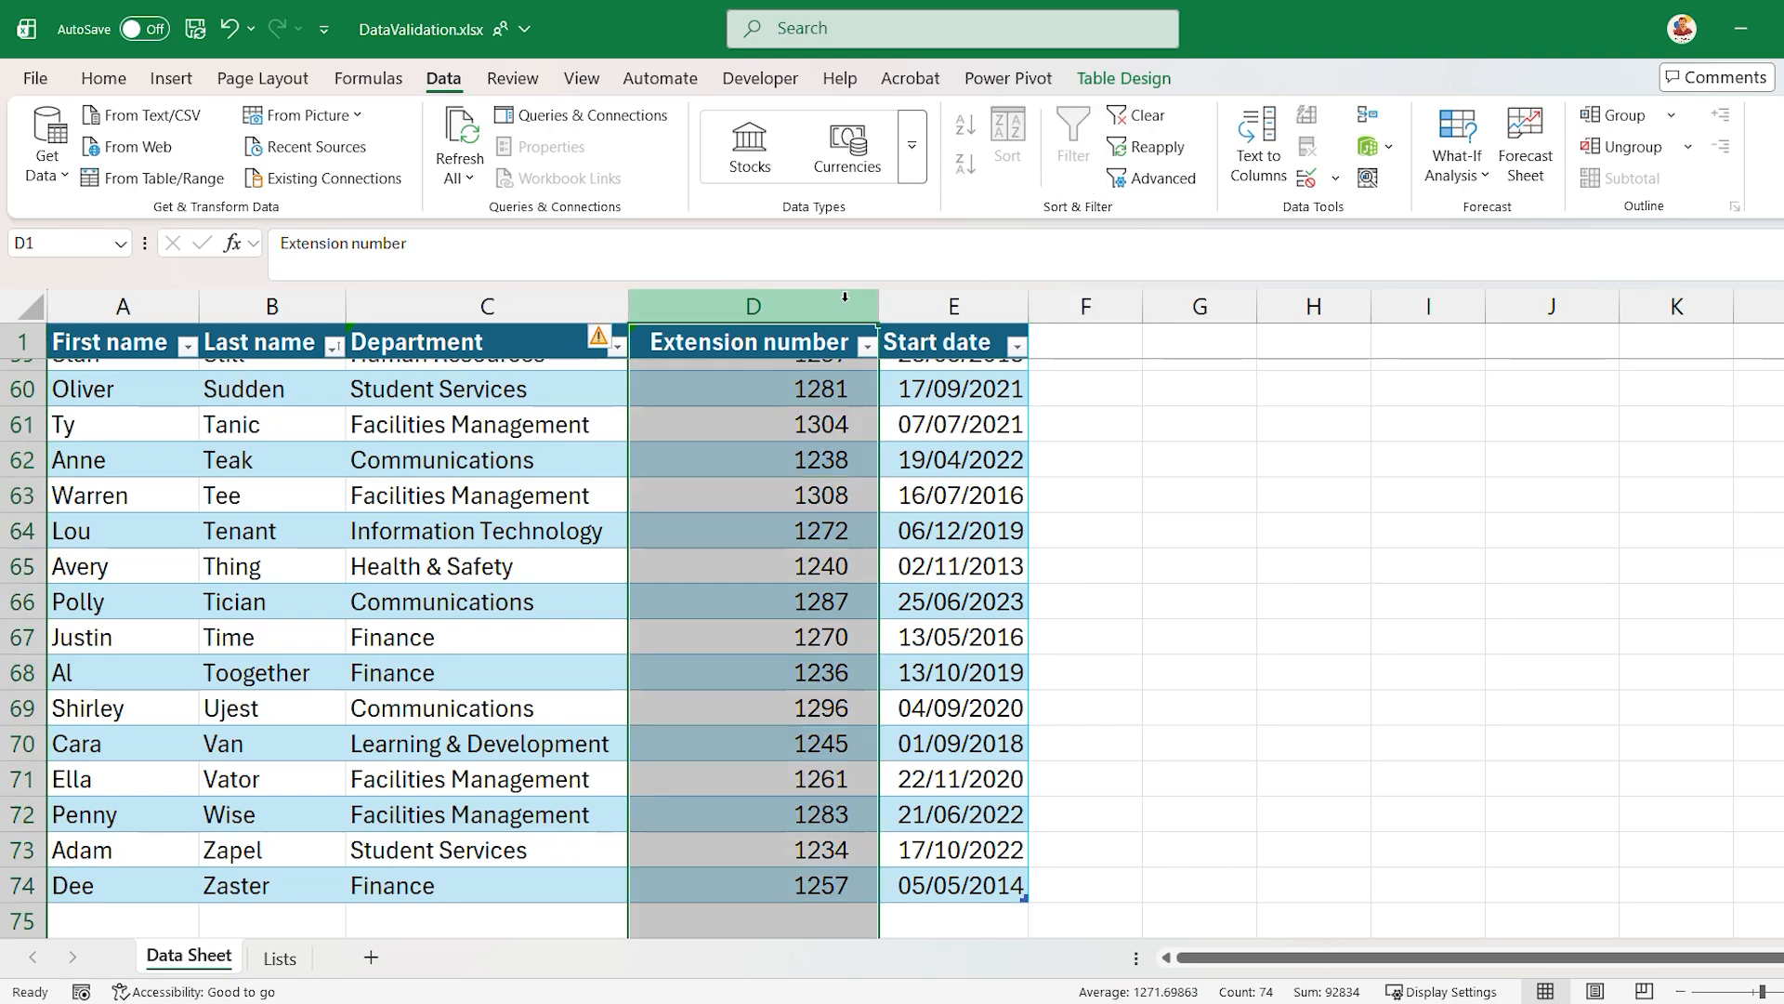
click(1336, 178)
click(1366, 208)
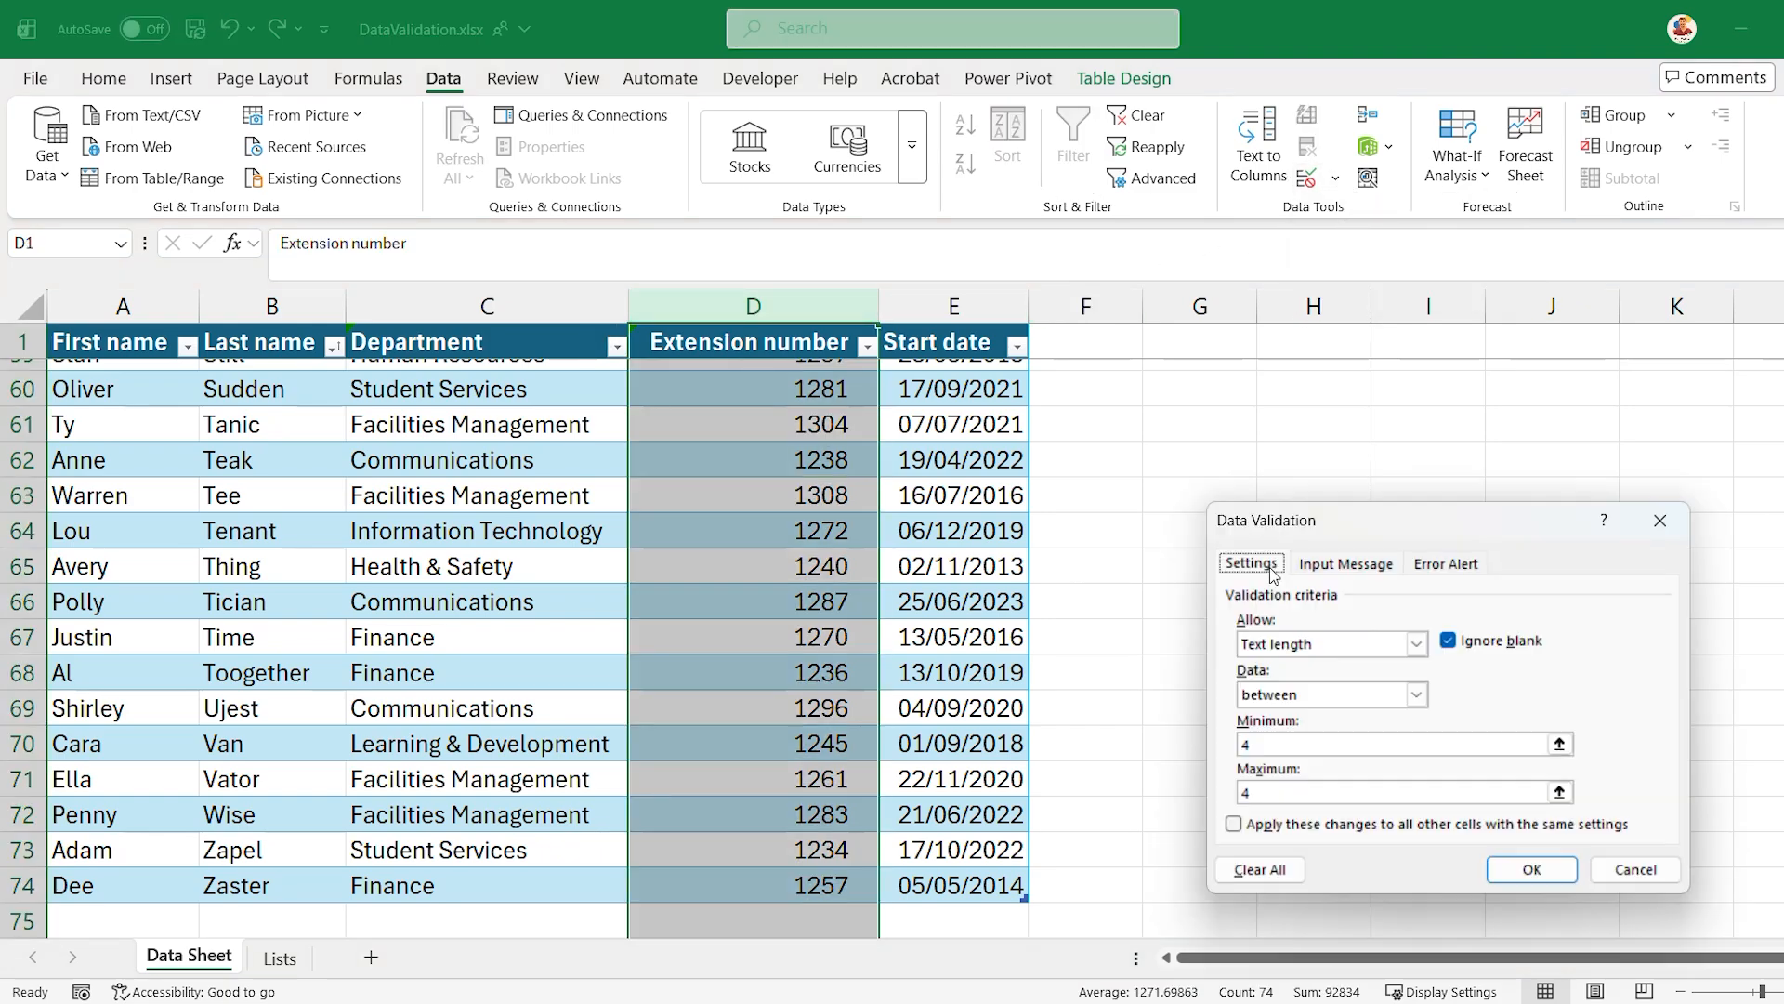
click(1416, 645)
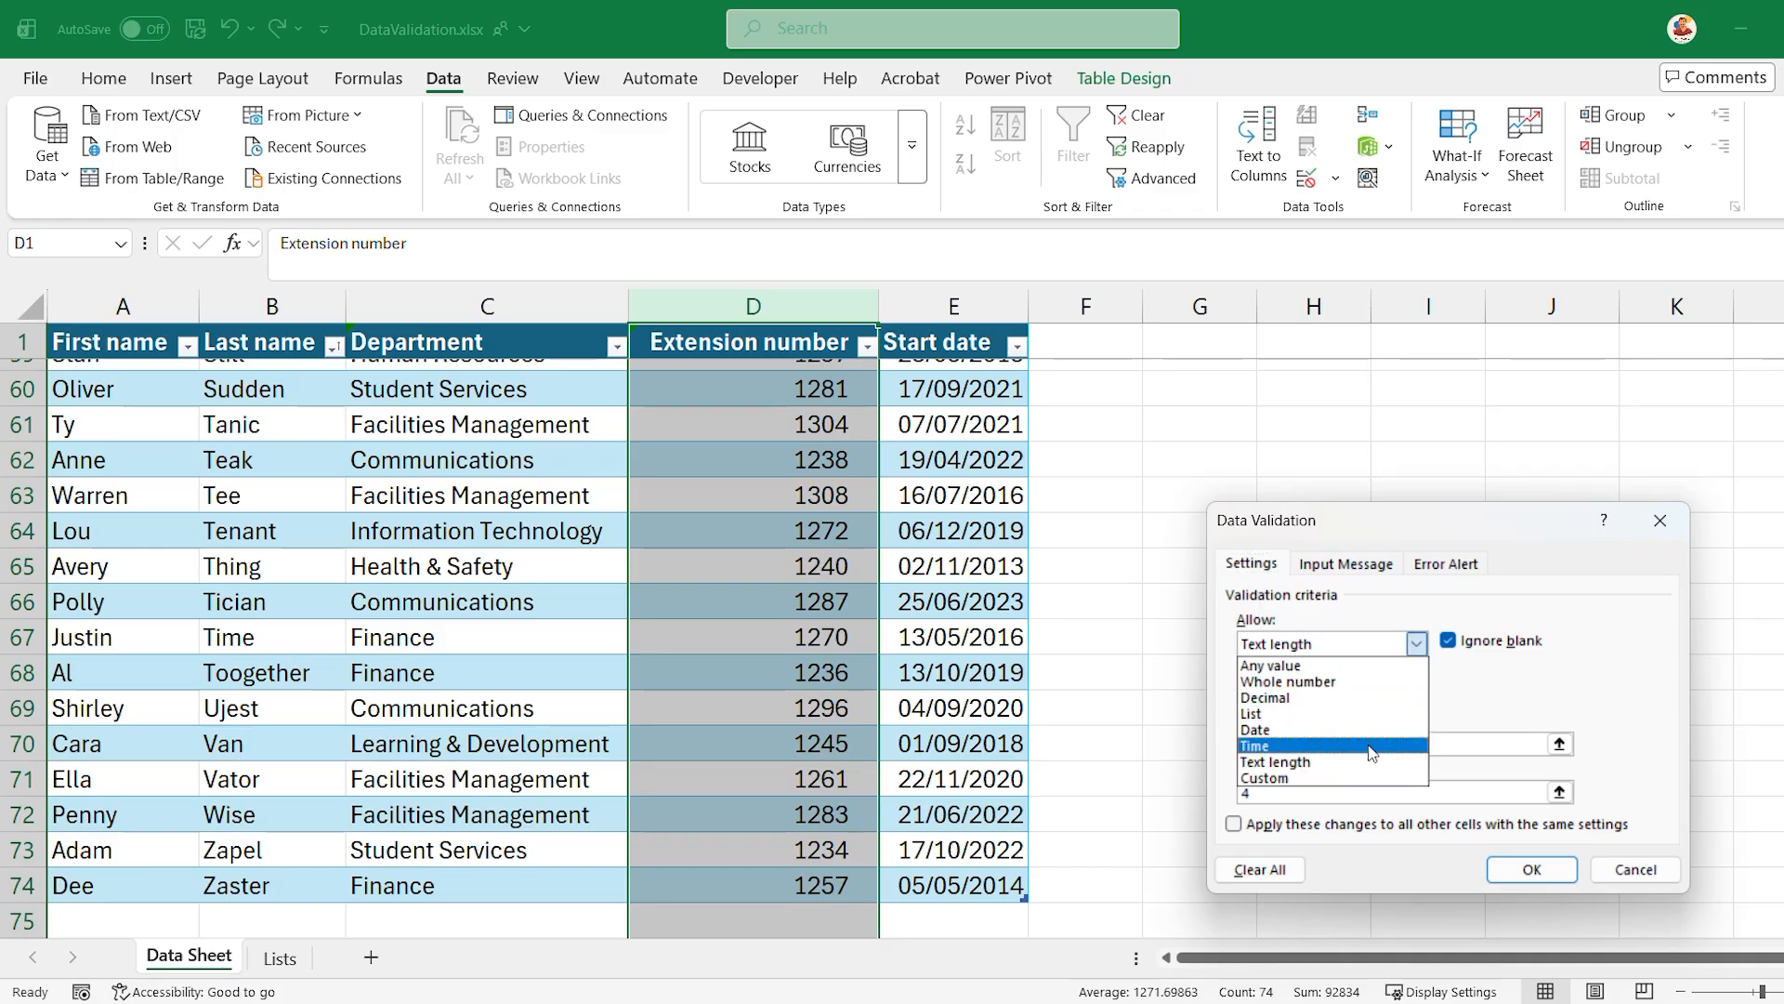
click(1440, 569)
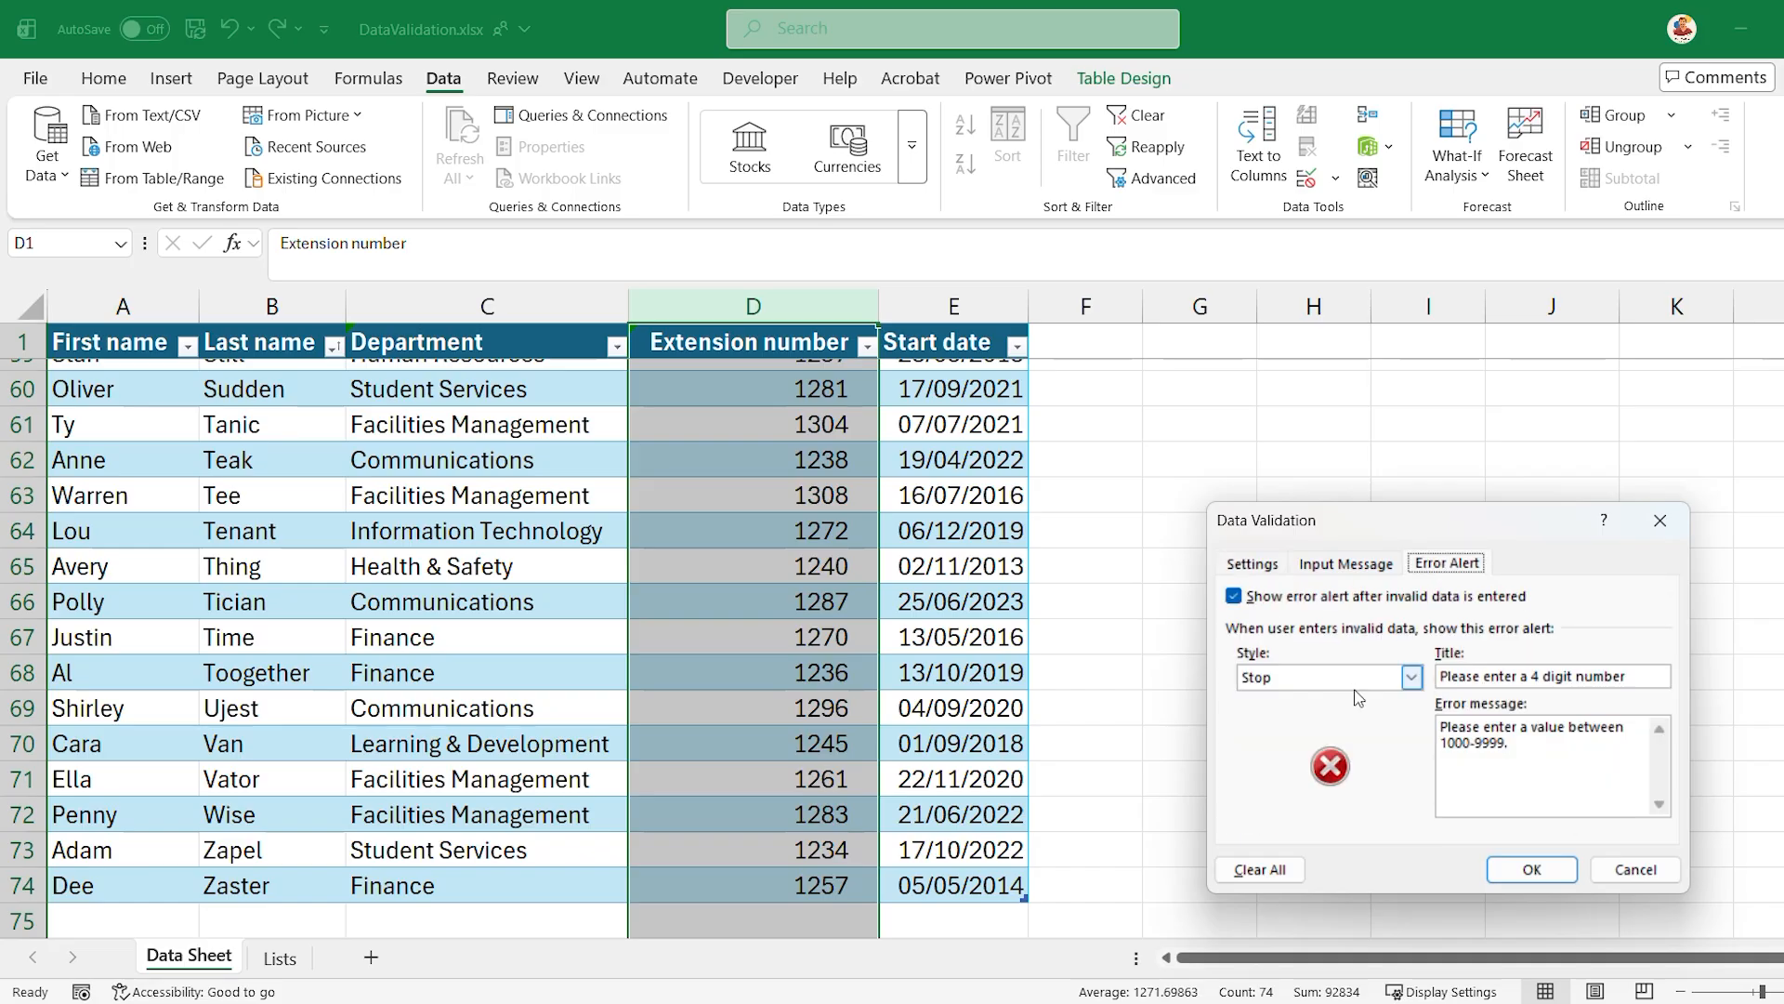
click(1620, 870)
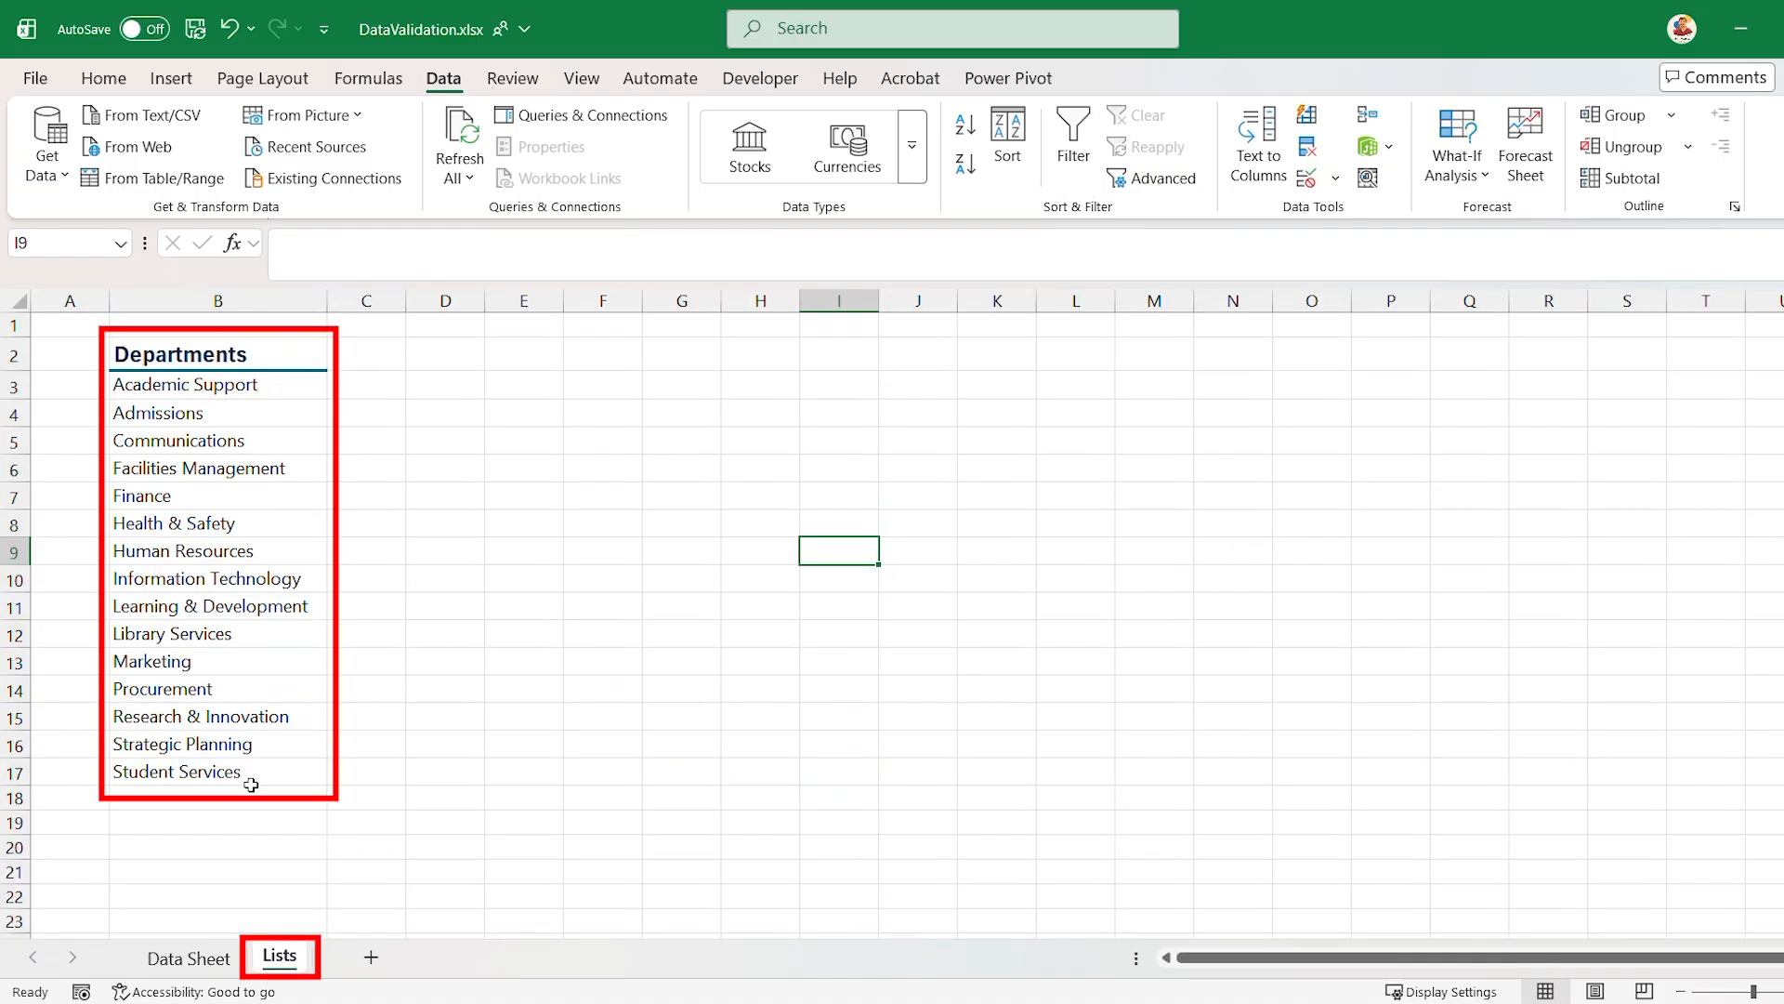
- Look over the Departments list on the Lists sheet and return to the Data Sheet
drag(251, 785, 243, 355)
click(429, 563)
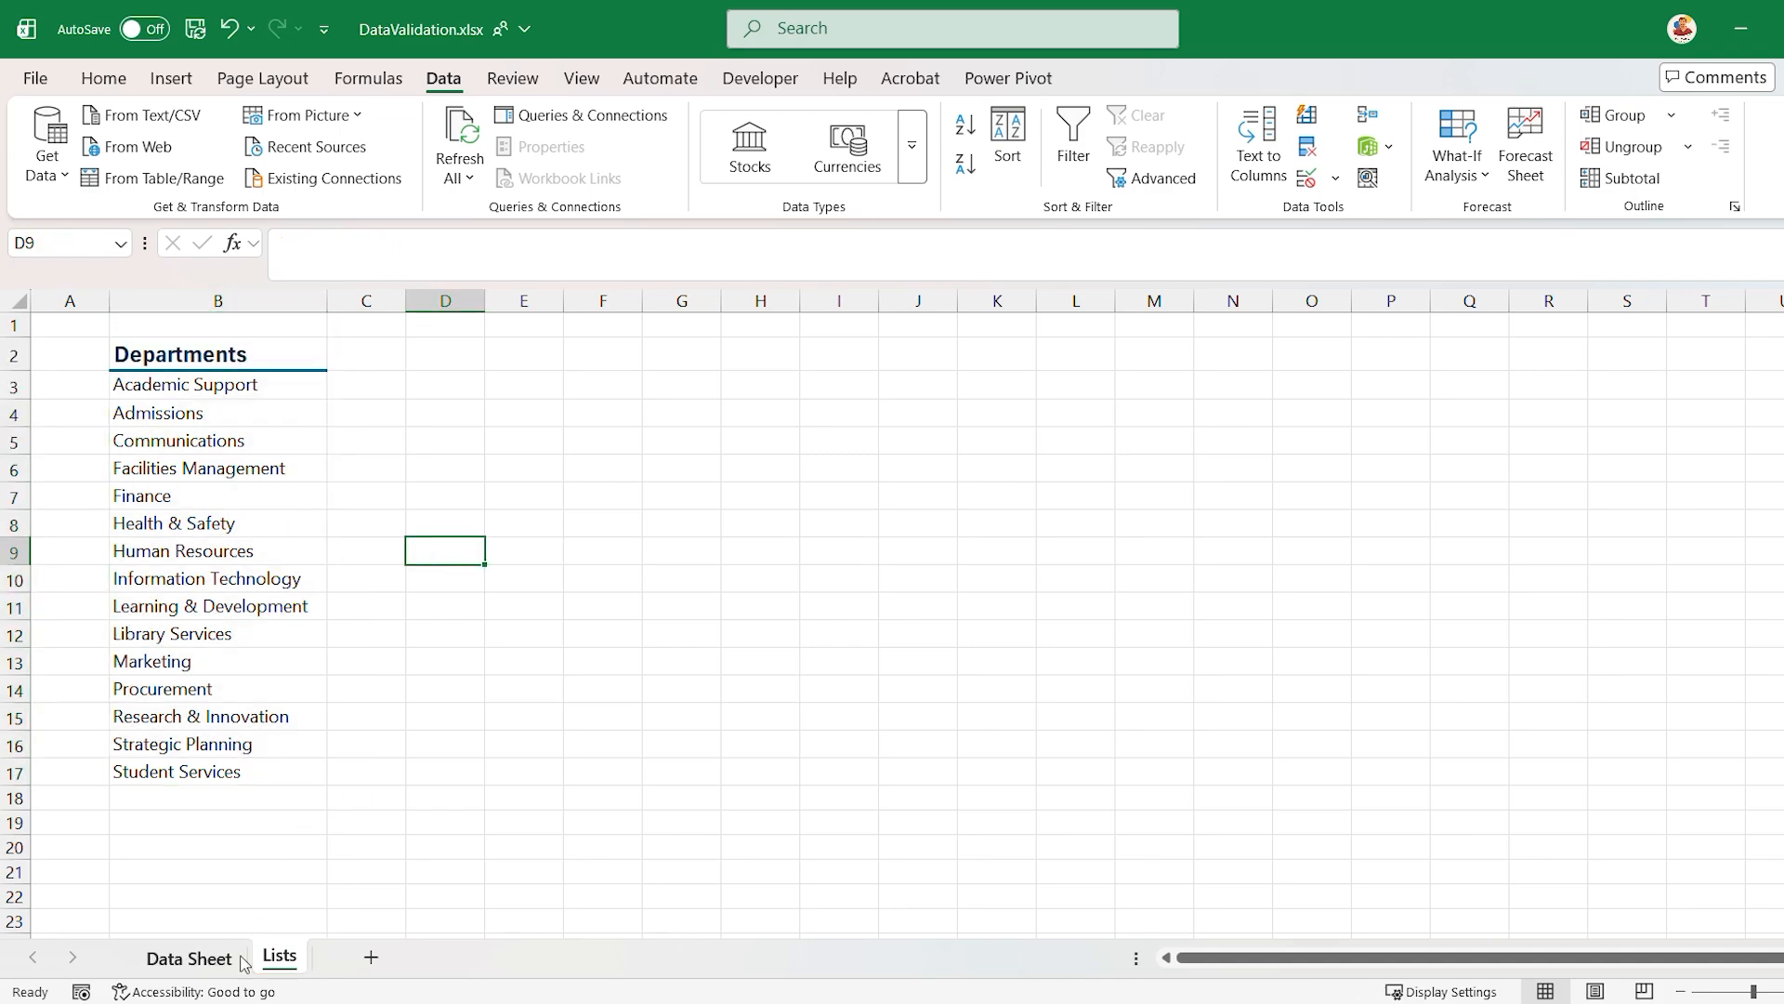
click(191, 957)
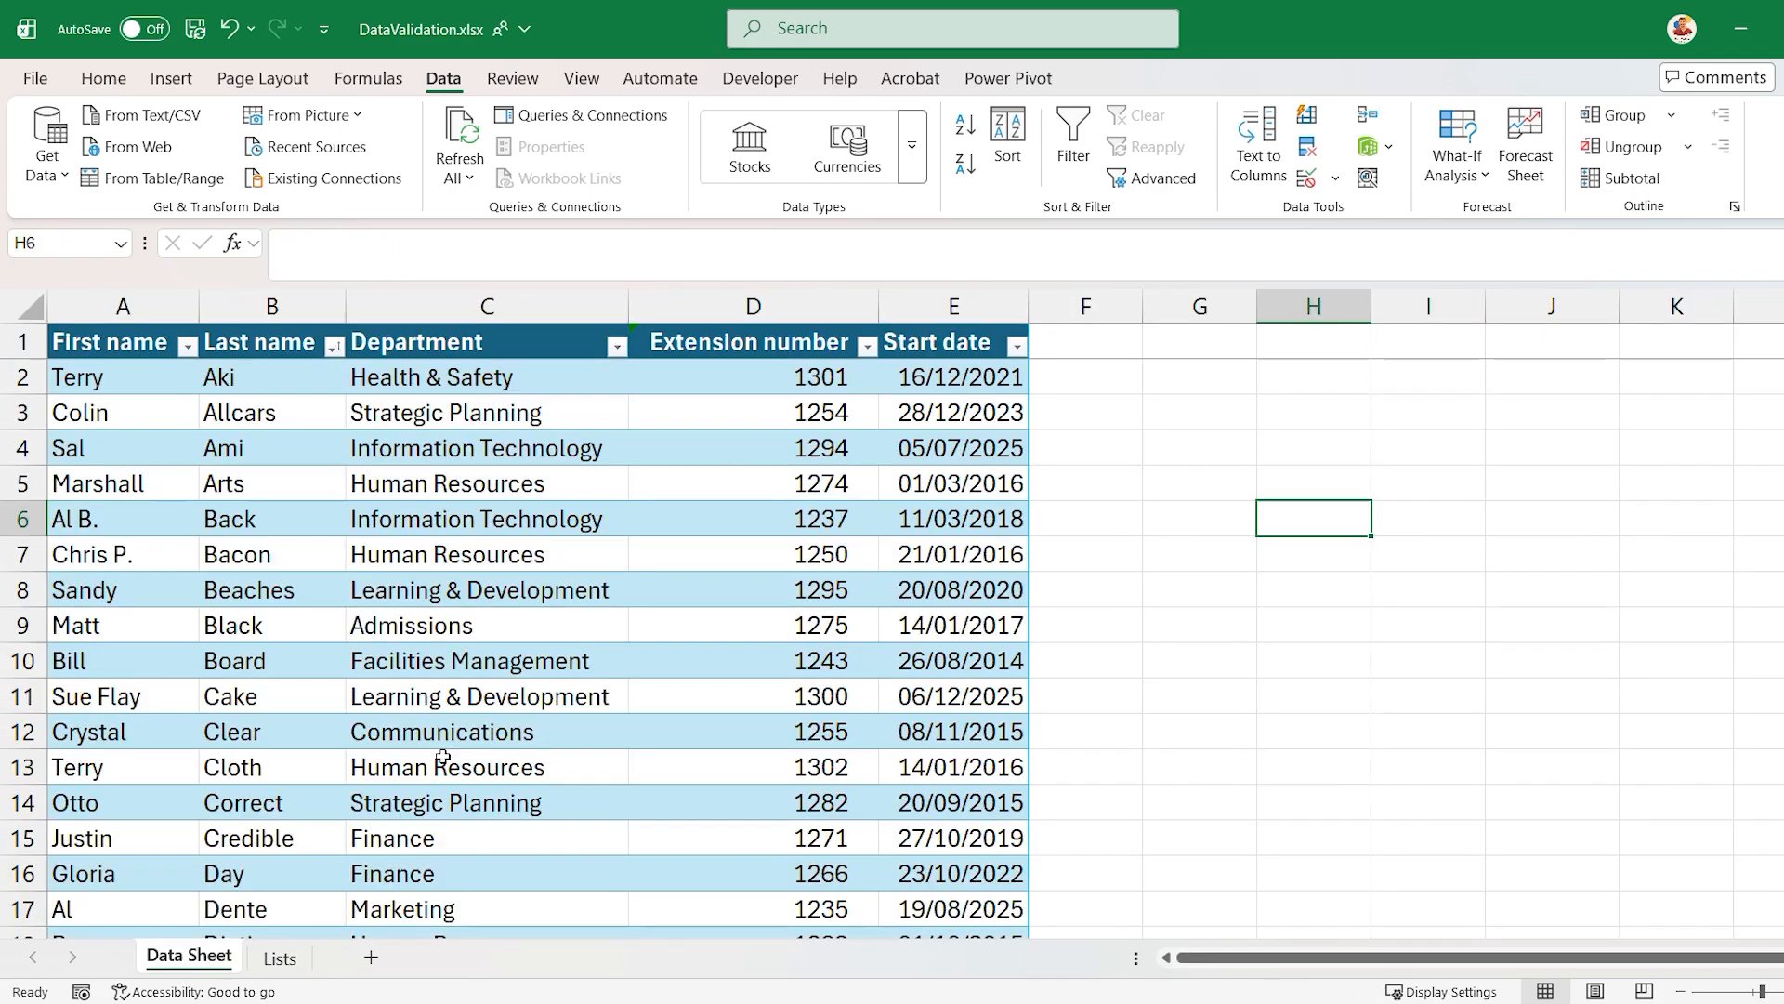
- Start a data validation rule for the Department column that allows only values from a List
click(523, 303)
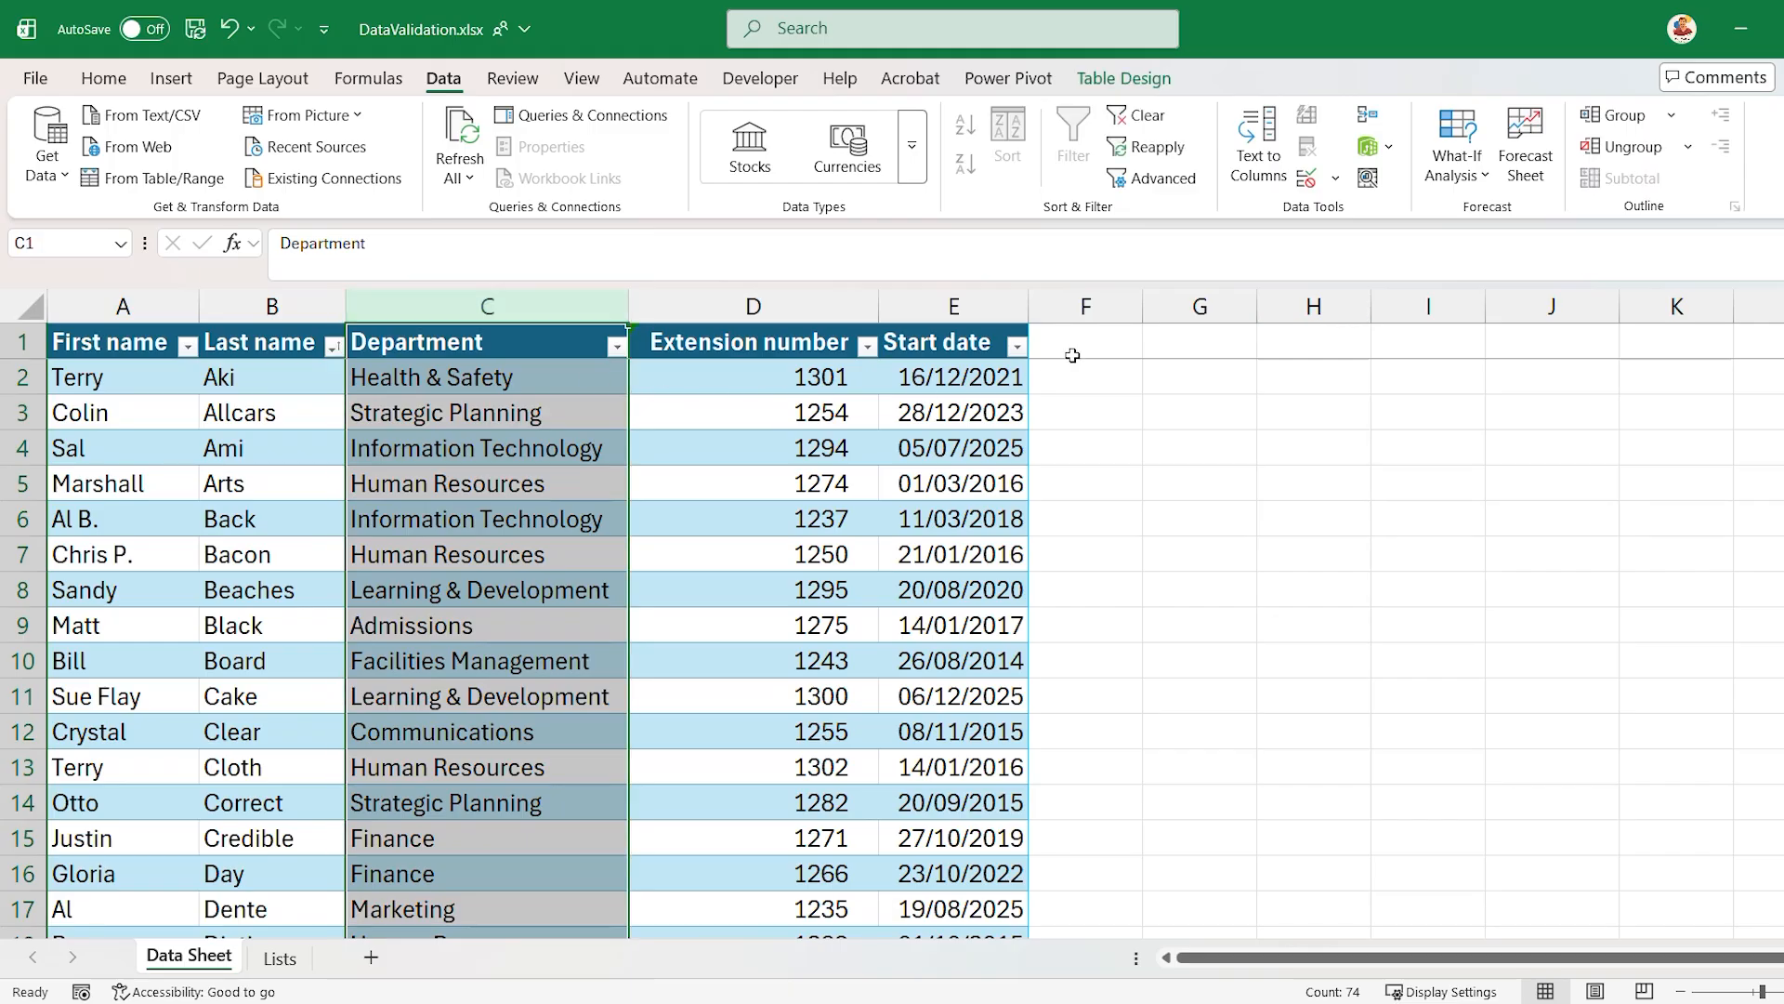
click(1340, 177)
click(1335, 214)
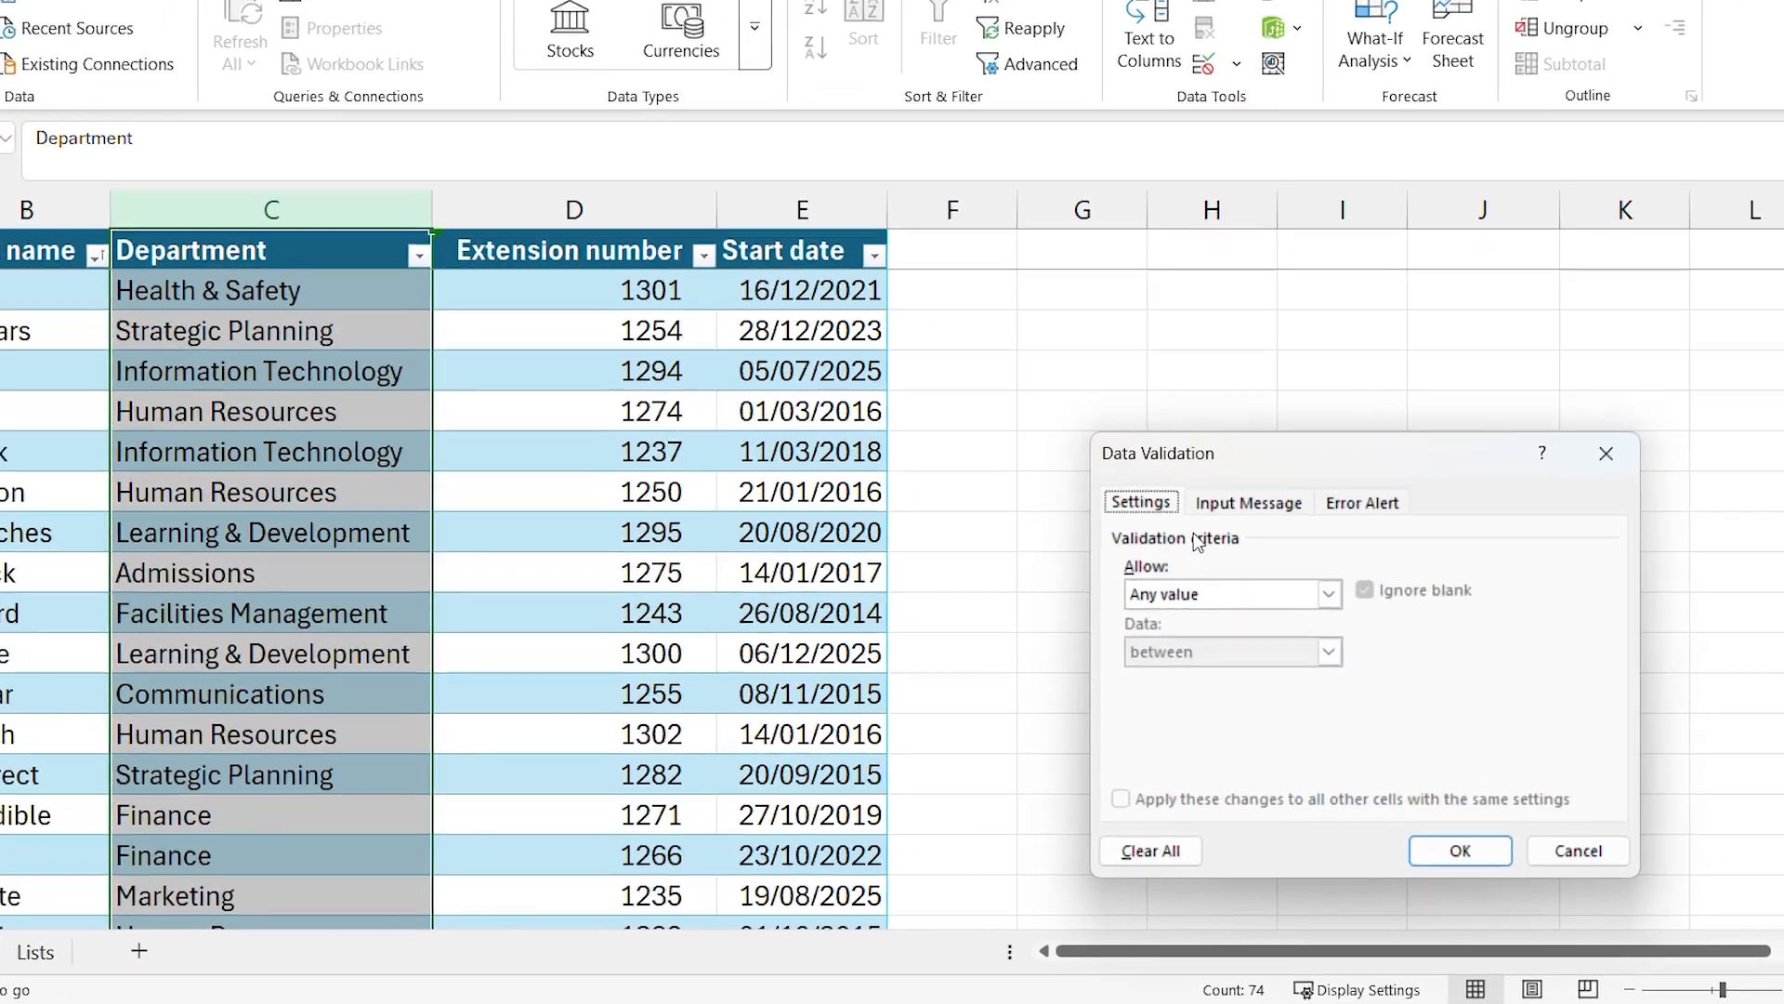
click(1197, 594)
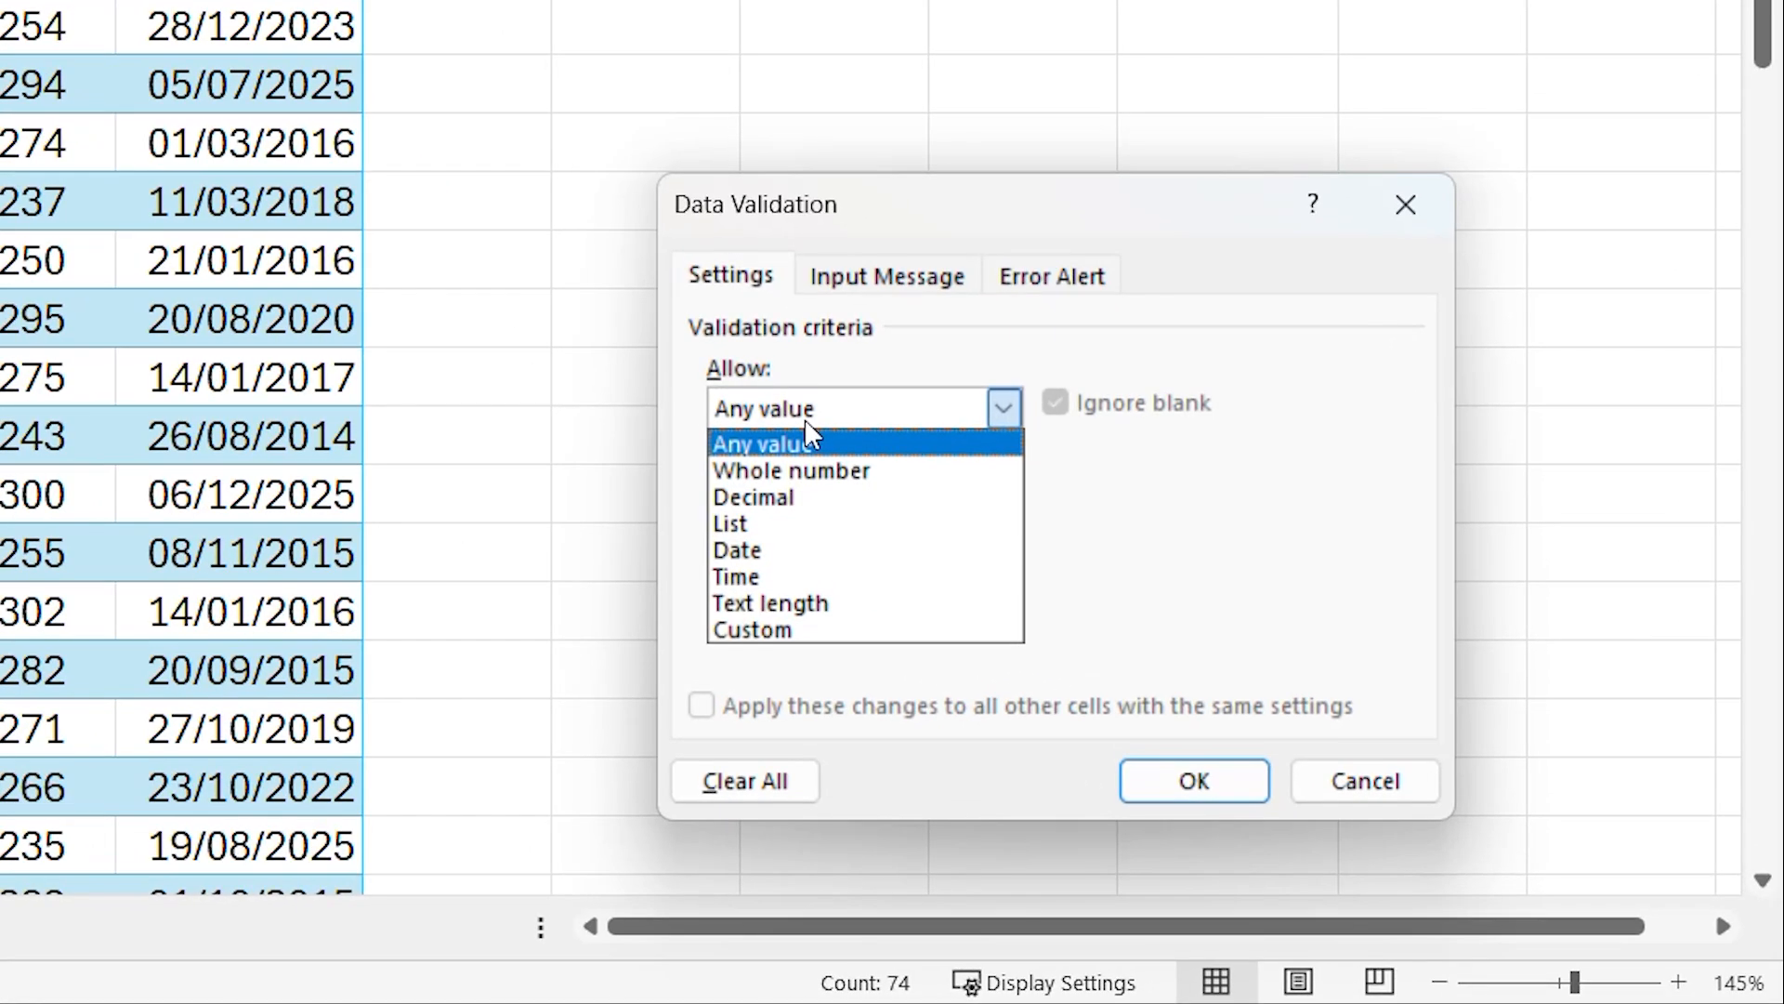
click(811, 525)
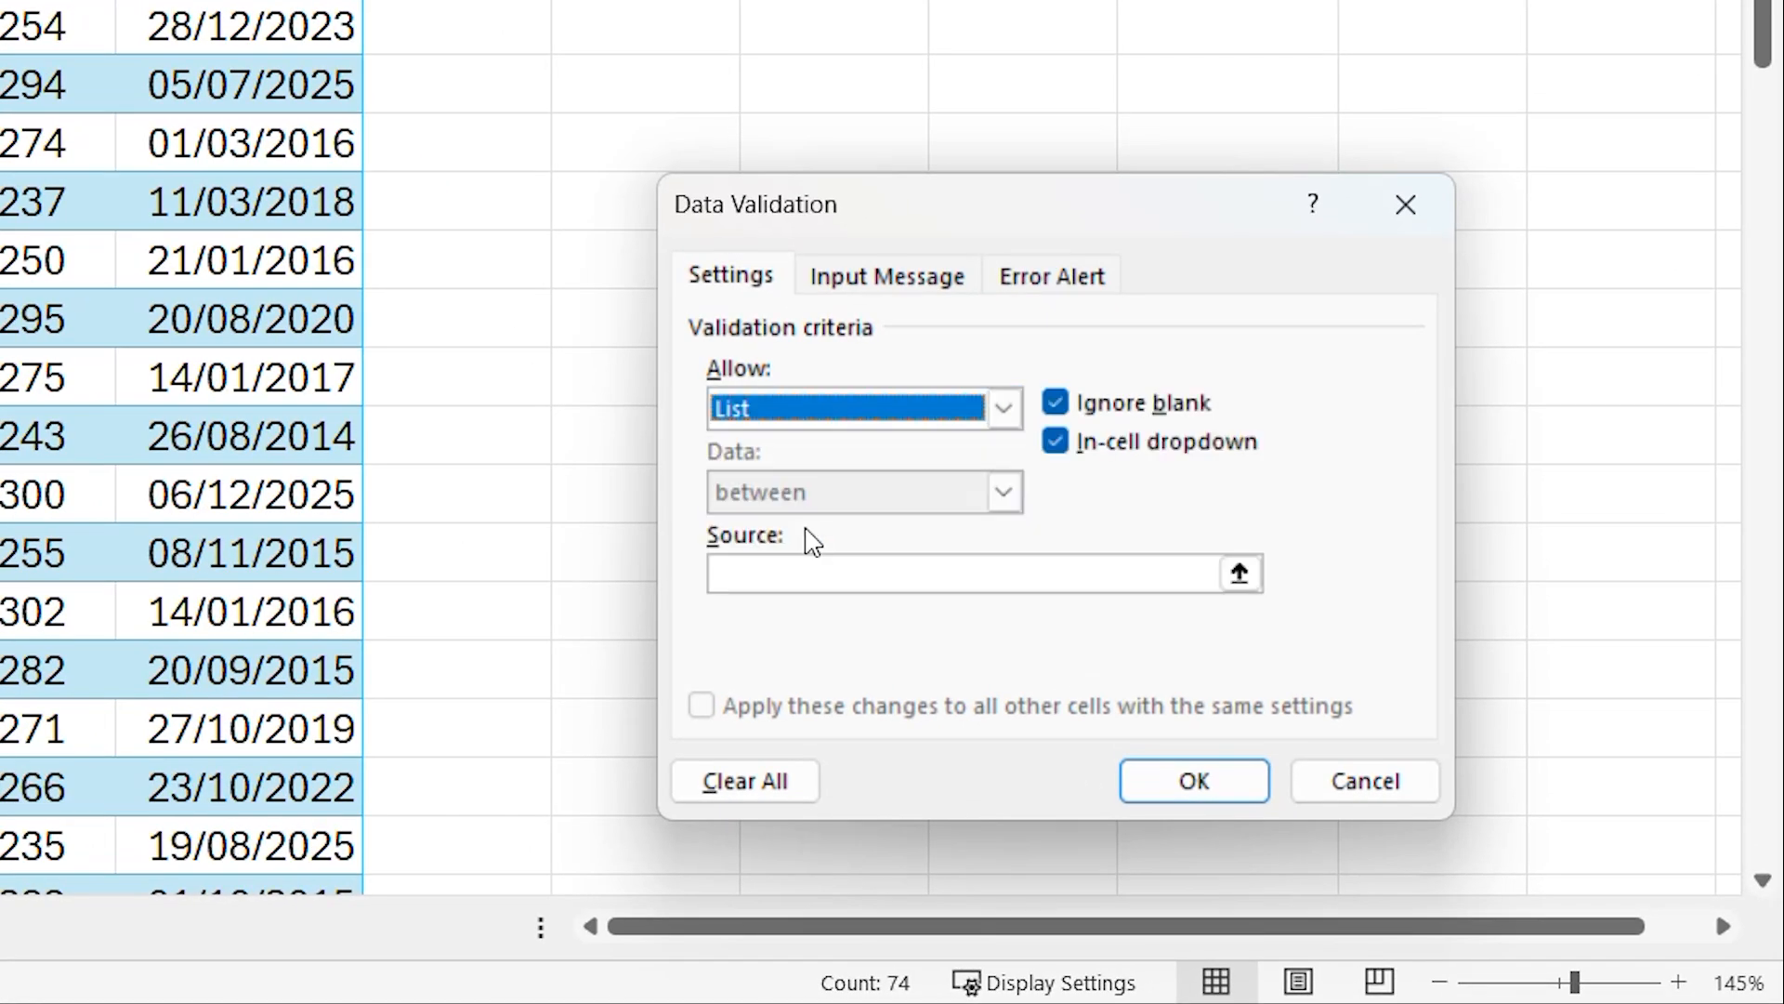
- Try entering "Admissions, Communications," directly as the list source, and clear it again
click(805, 577)
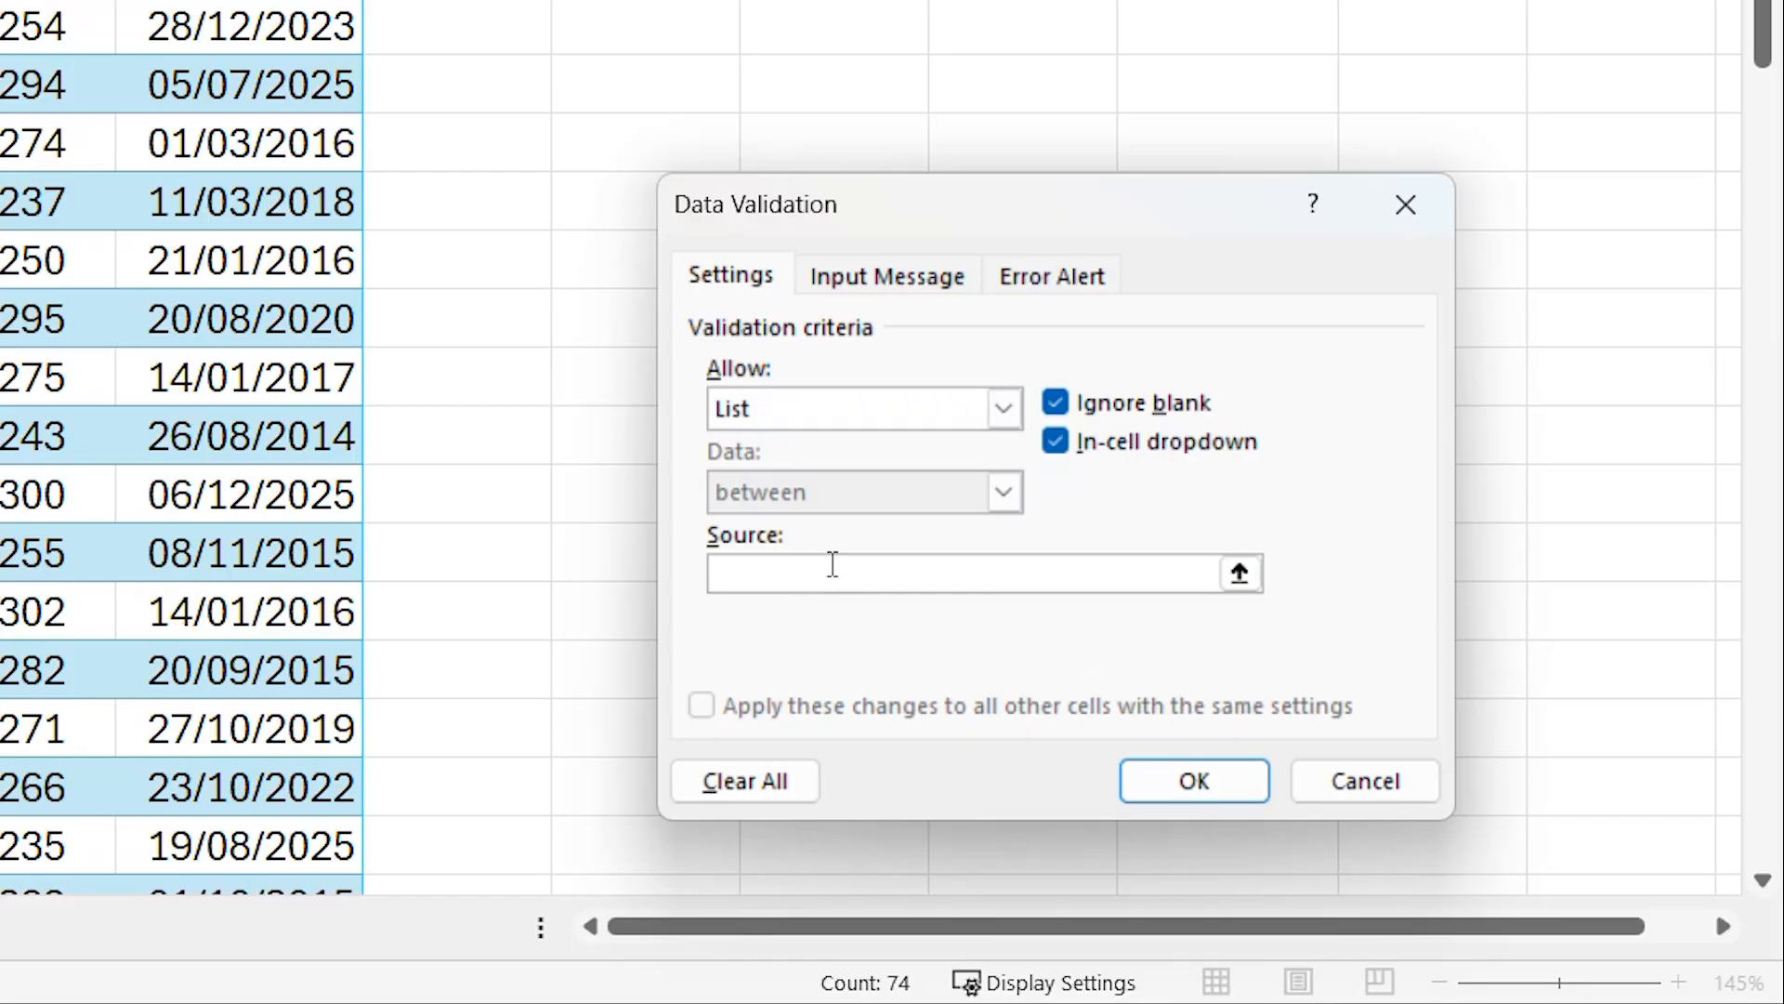
text(Admissions,Communications,)
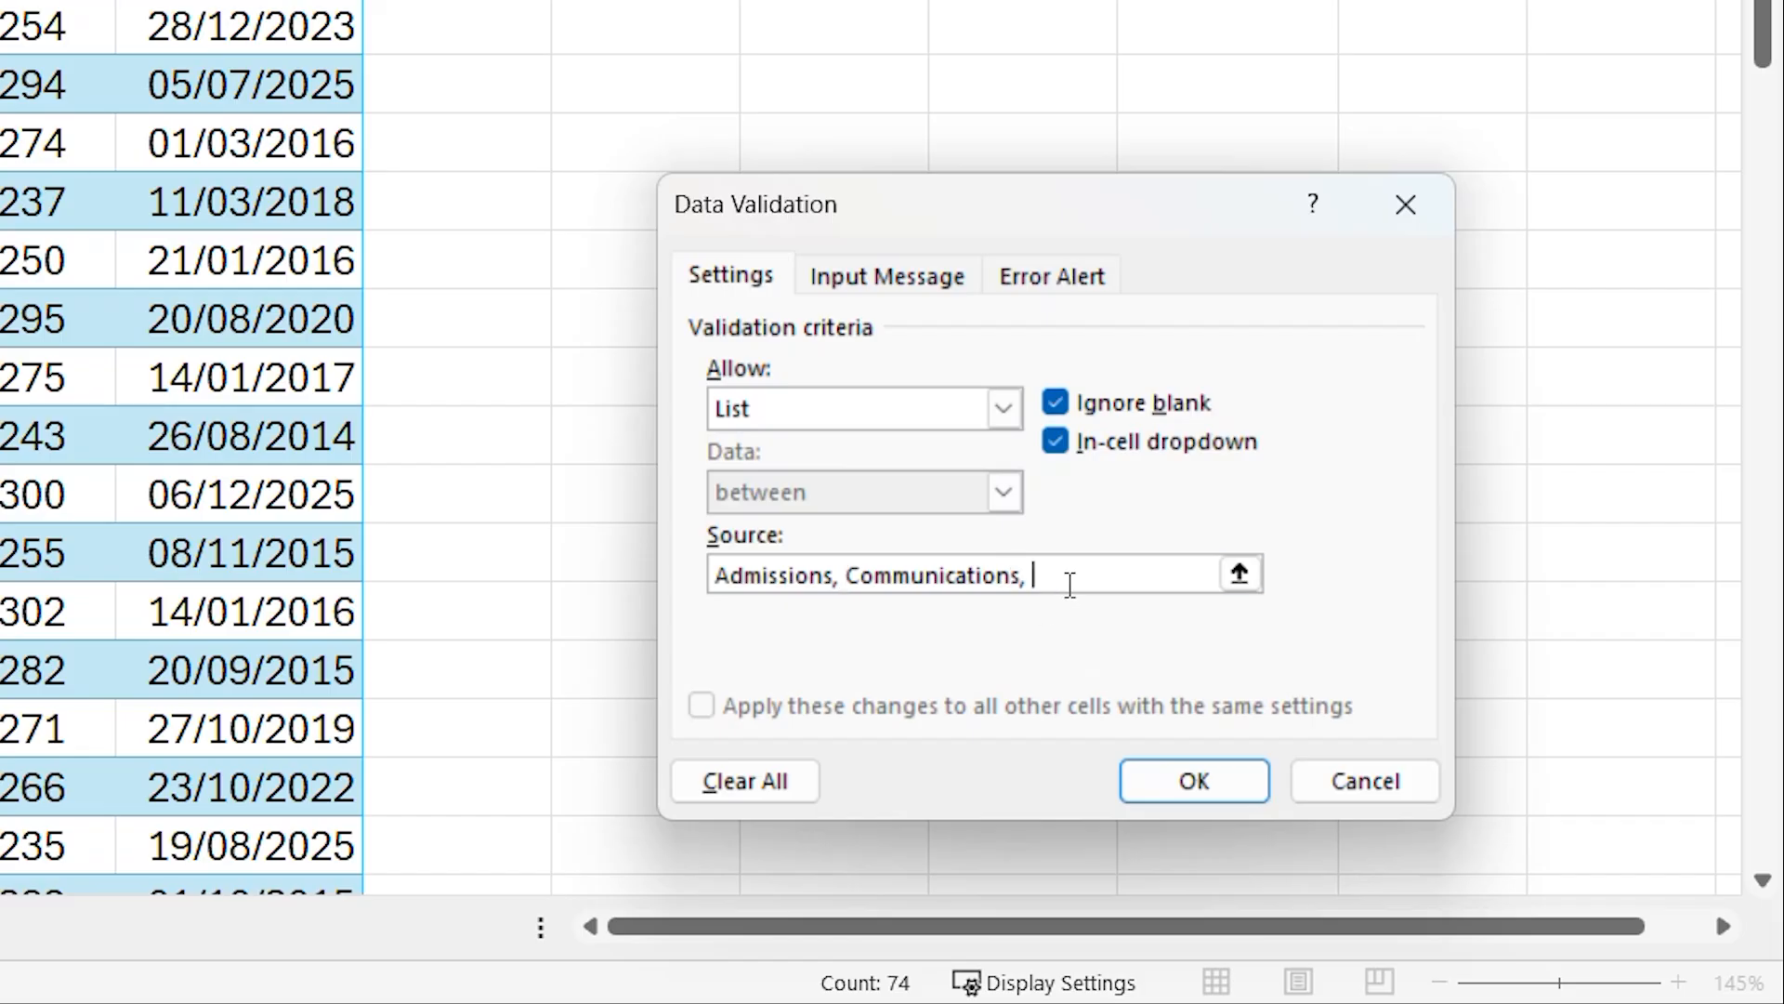
drag(1079, 578, 650, 563)
key(BackSpace)
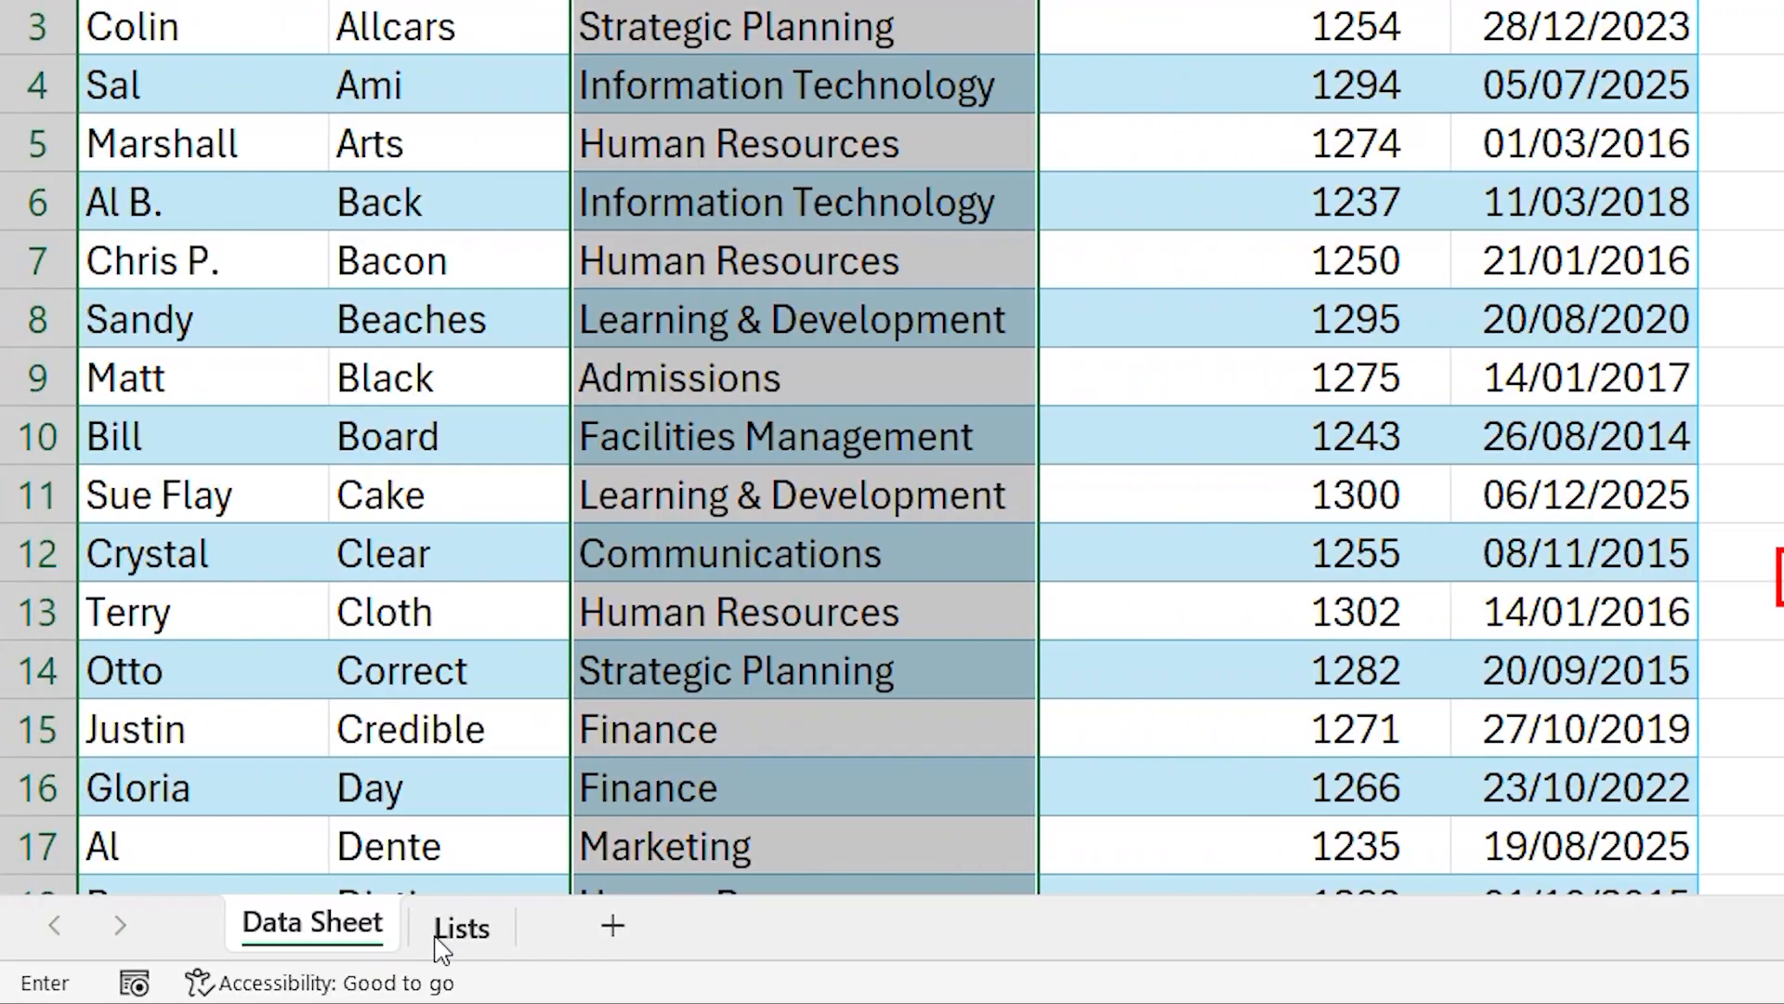
- Use cells B3:B17 of the Lists sheet as the validation list source and apply the rule
click(436, 934)
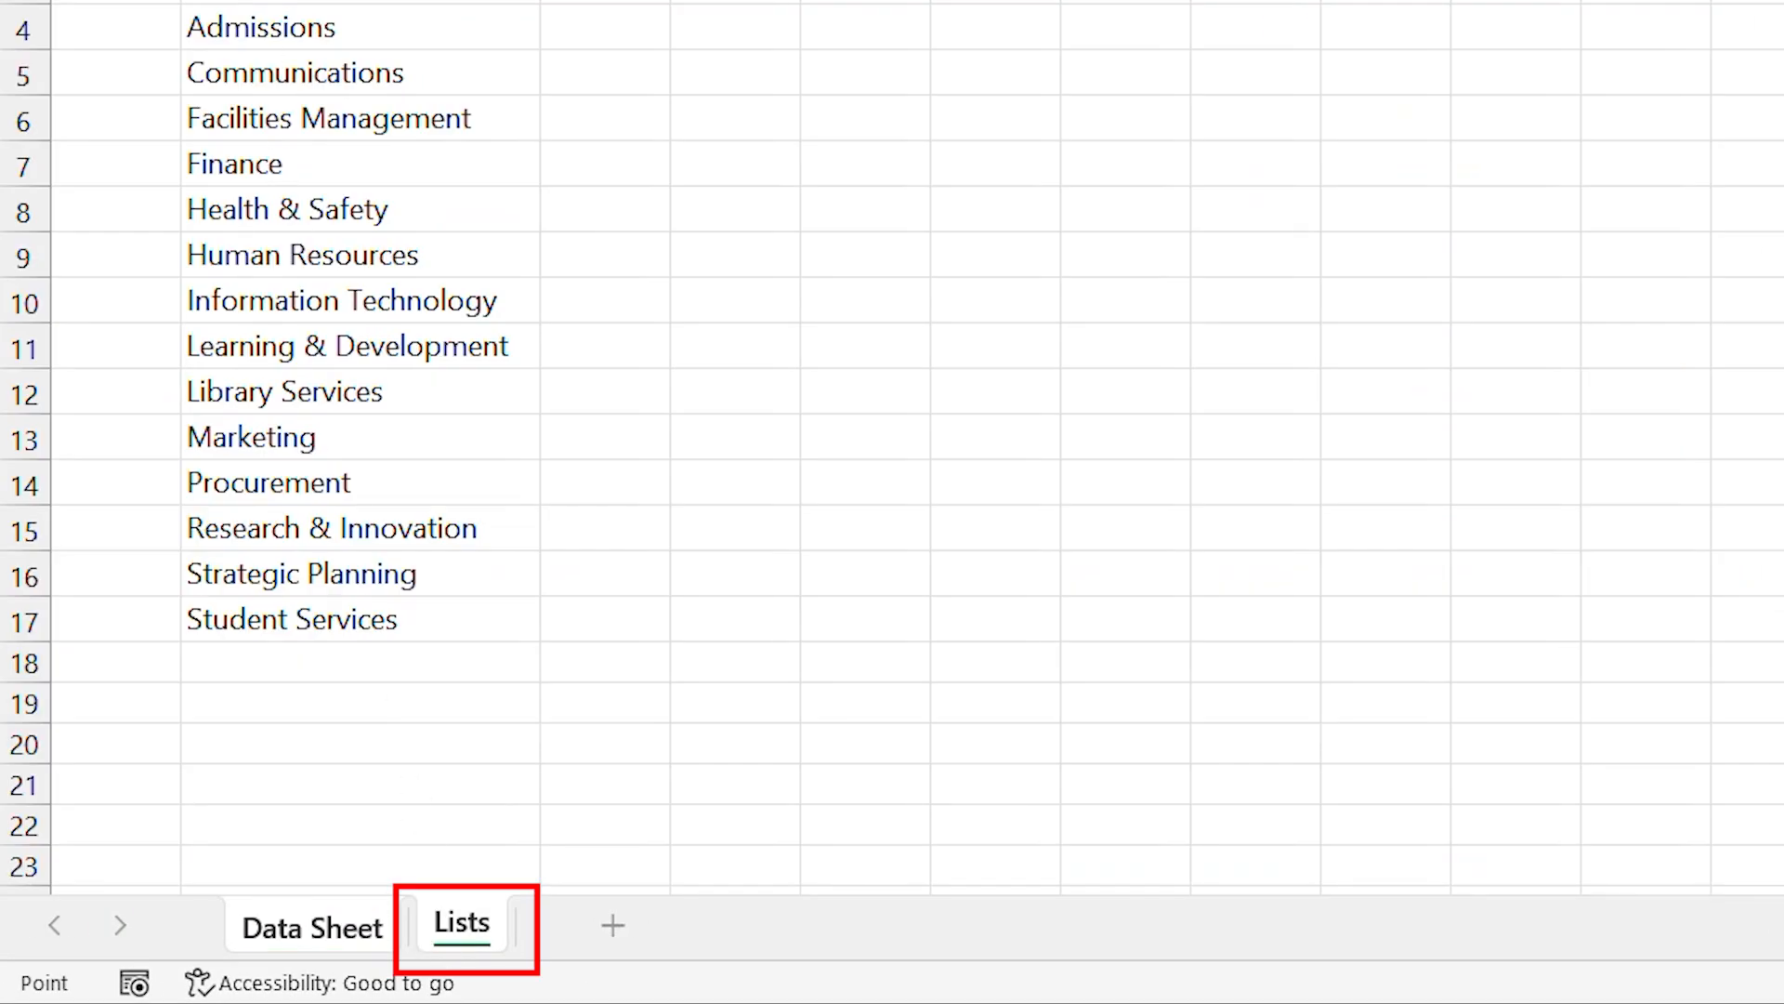
drag(243, 5, 257, 615)
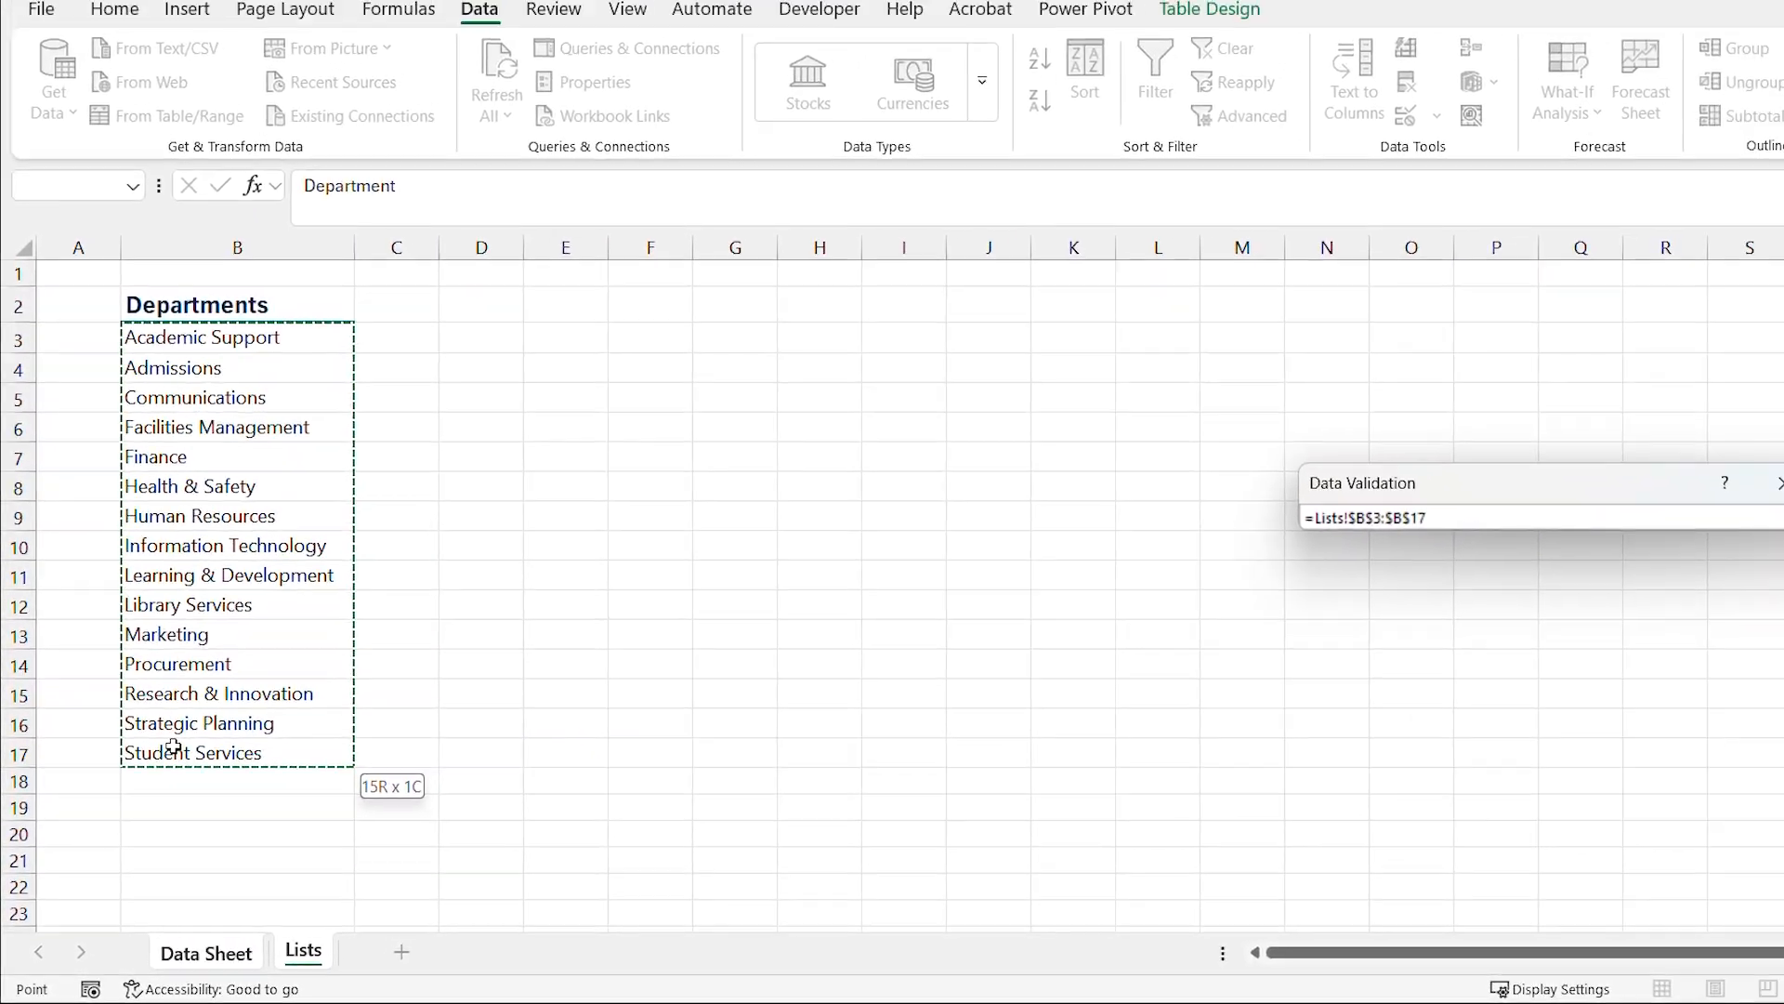
drag(174, 746, 176, 749)
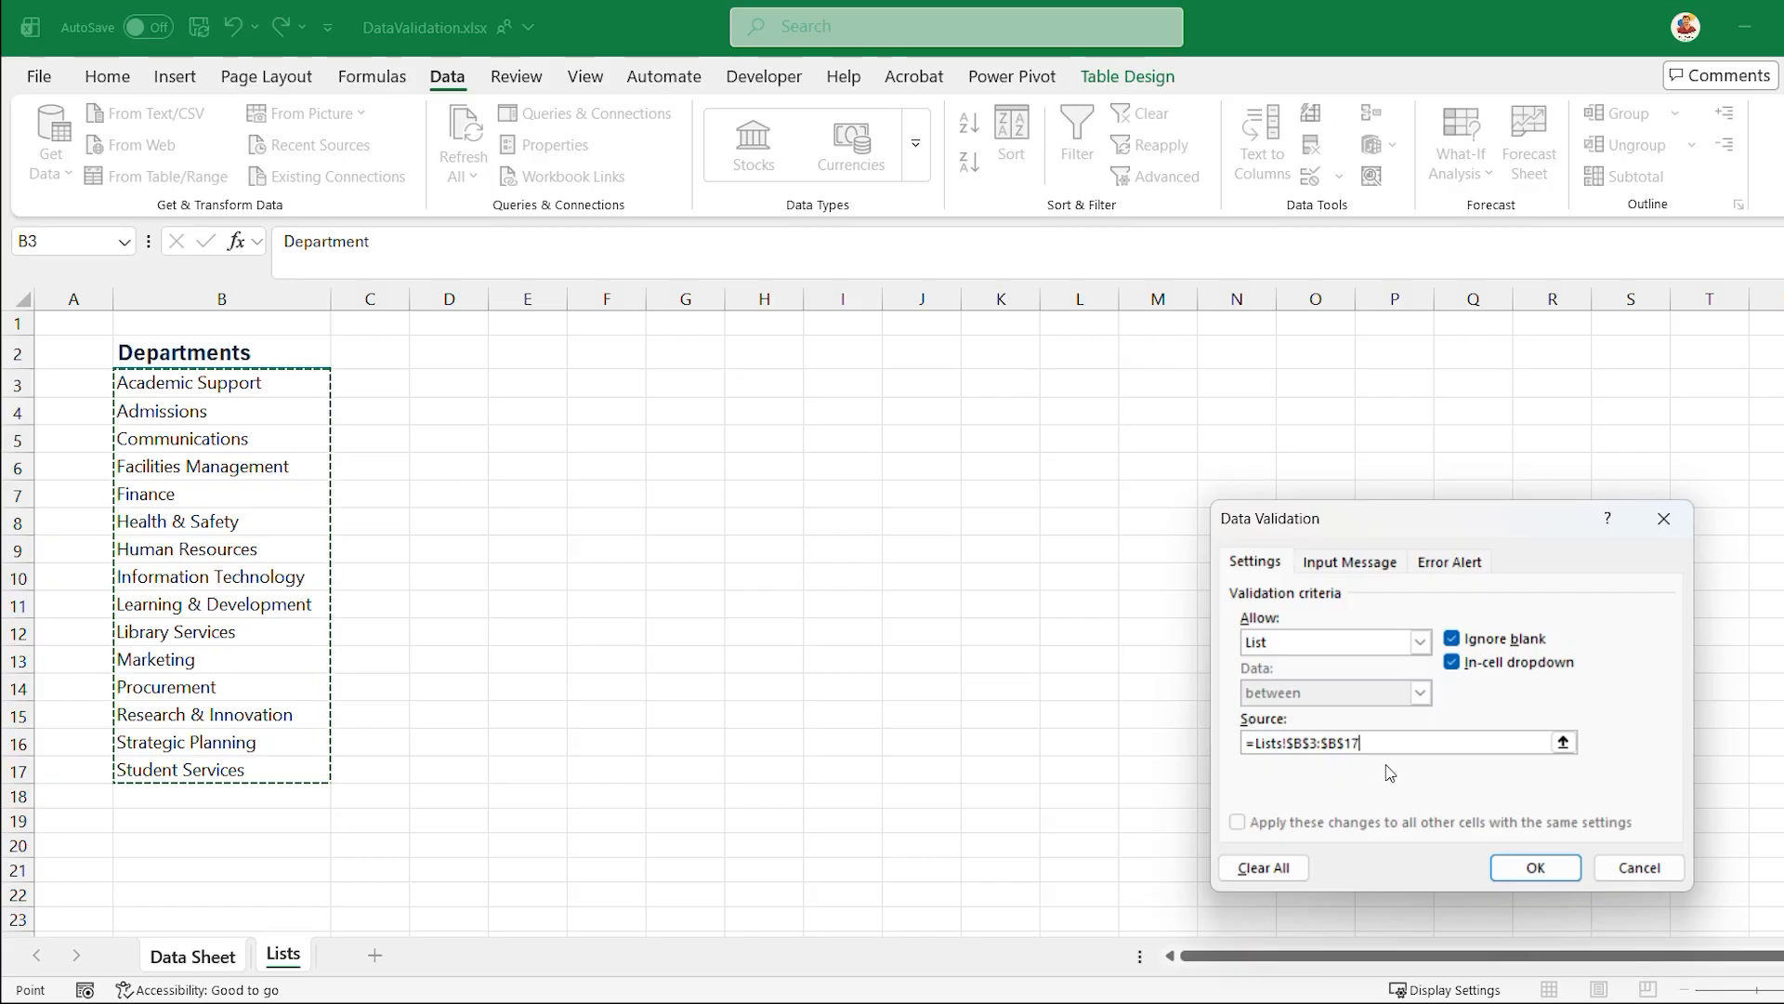
click(1535, 867)
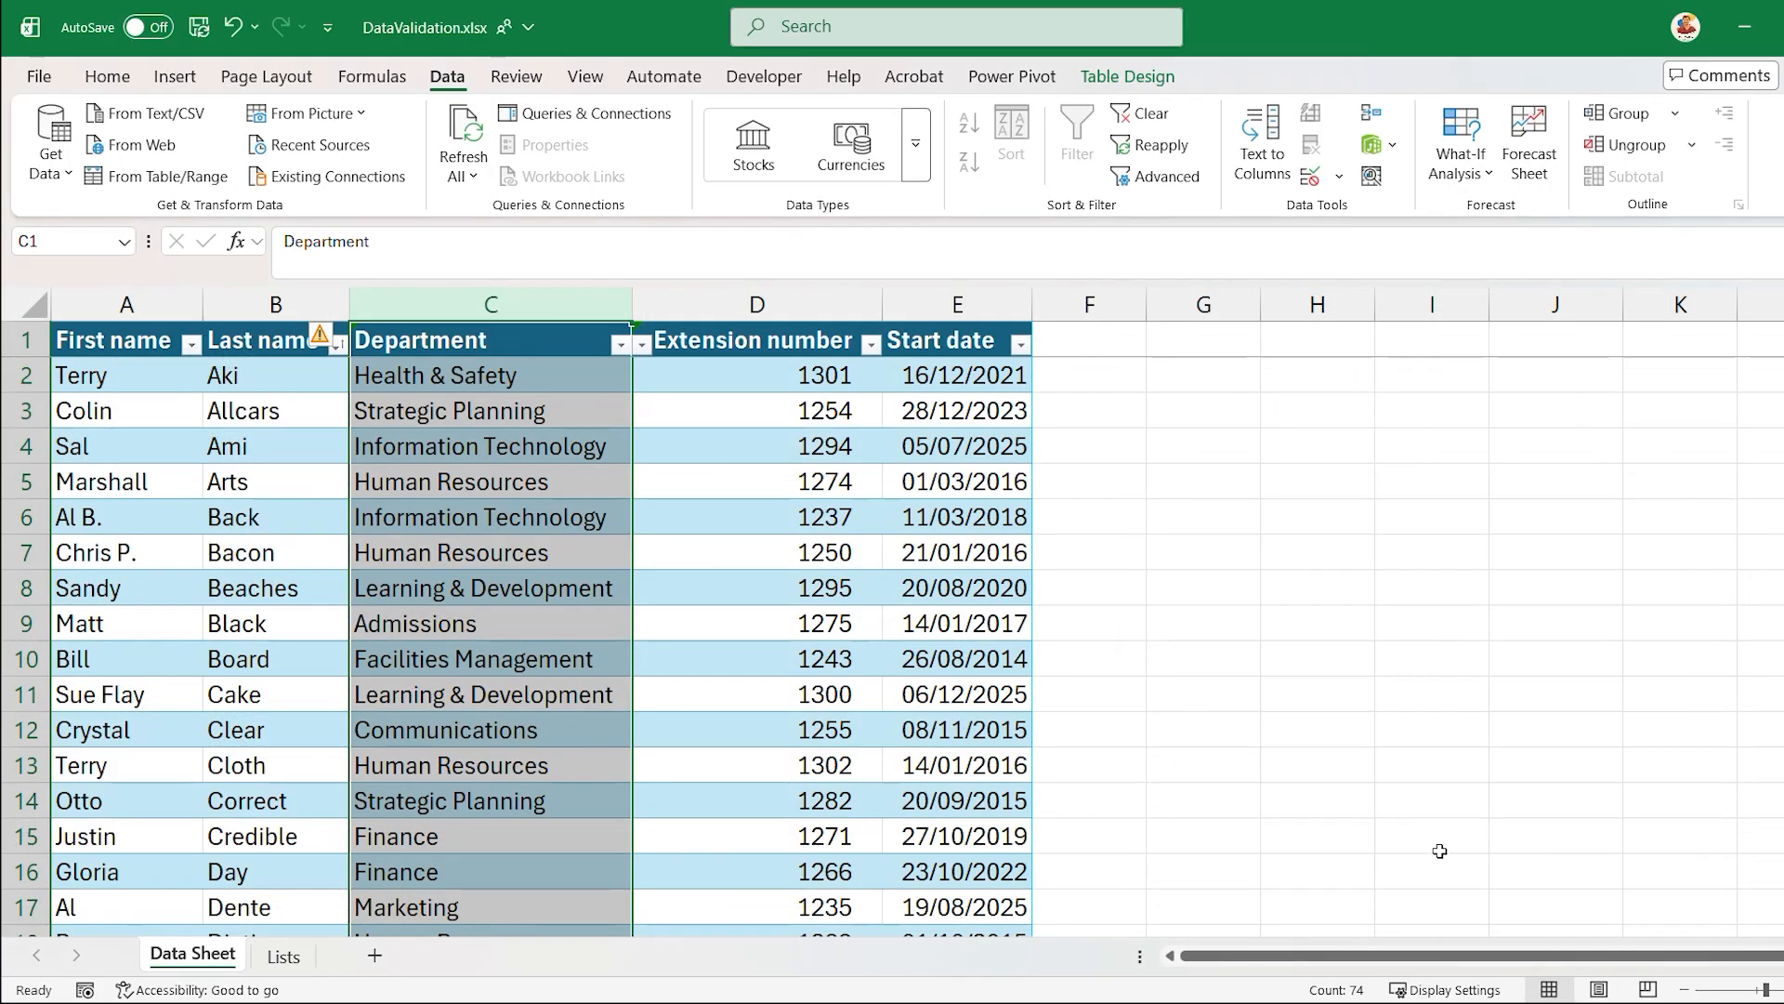
- Check the full range of department choices in the dropdown of cell C7
click(621, 564)
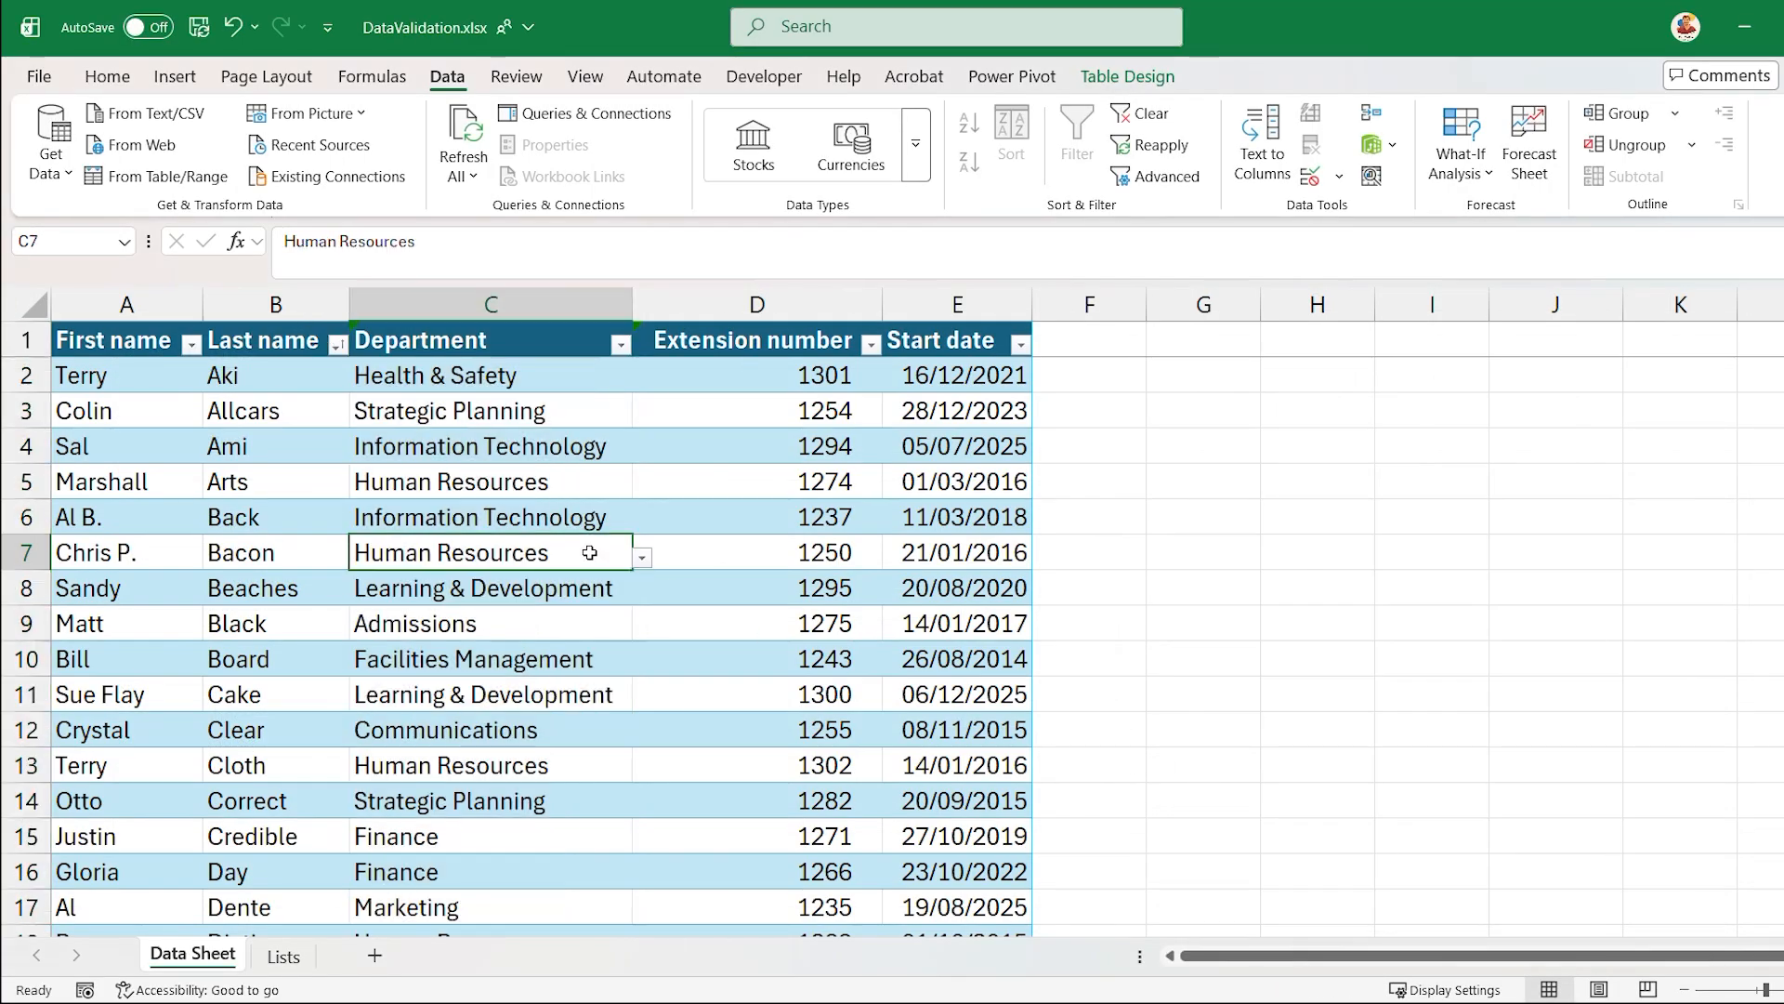
click(642, 557)
scroll(549, 672, down, 1)
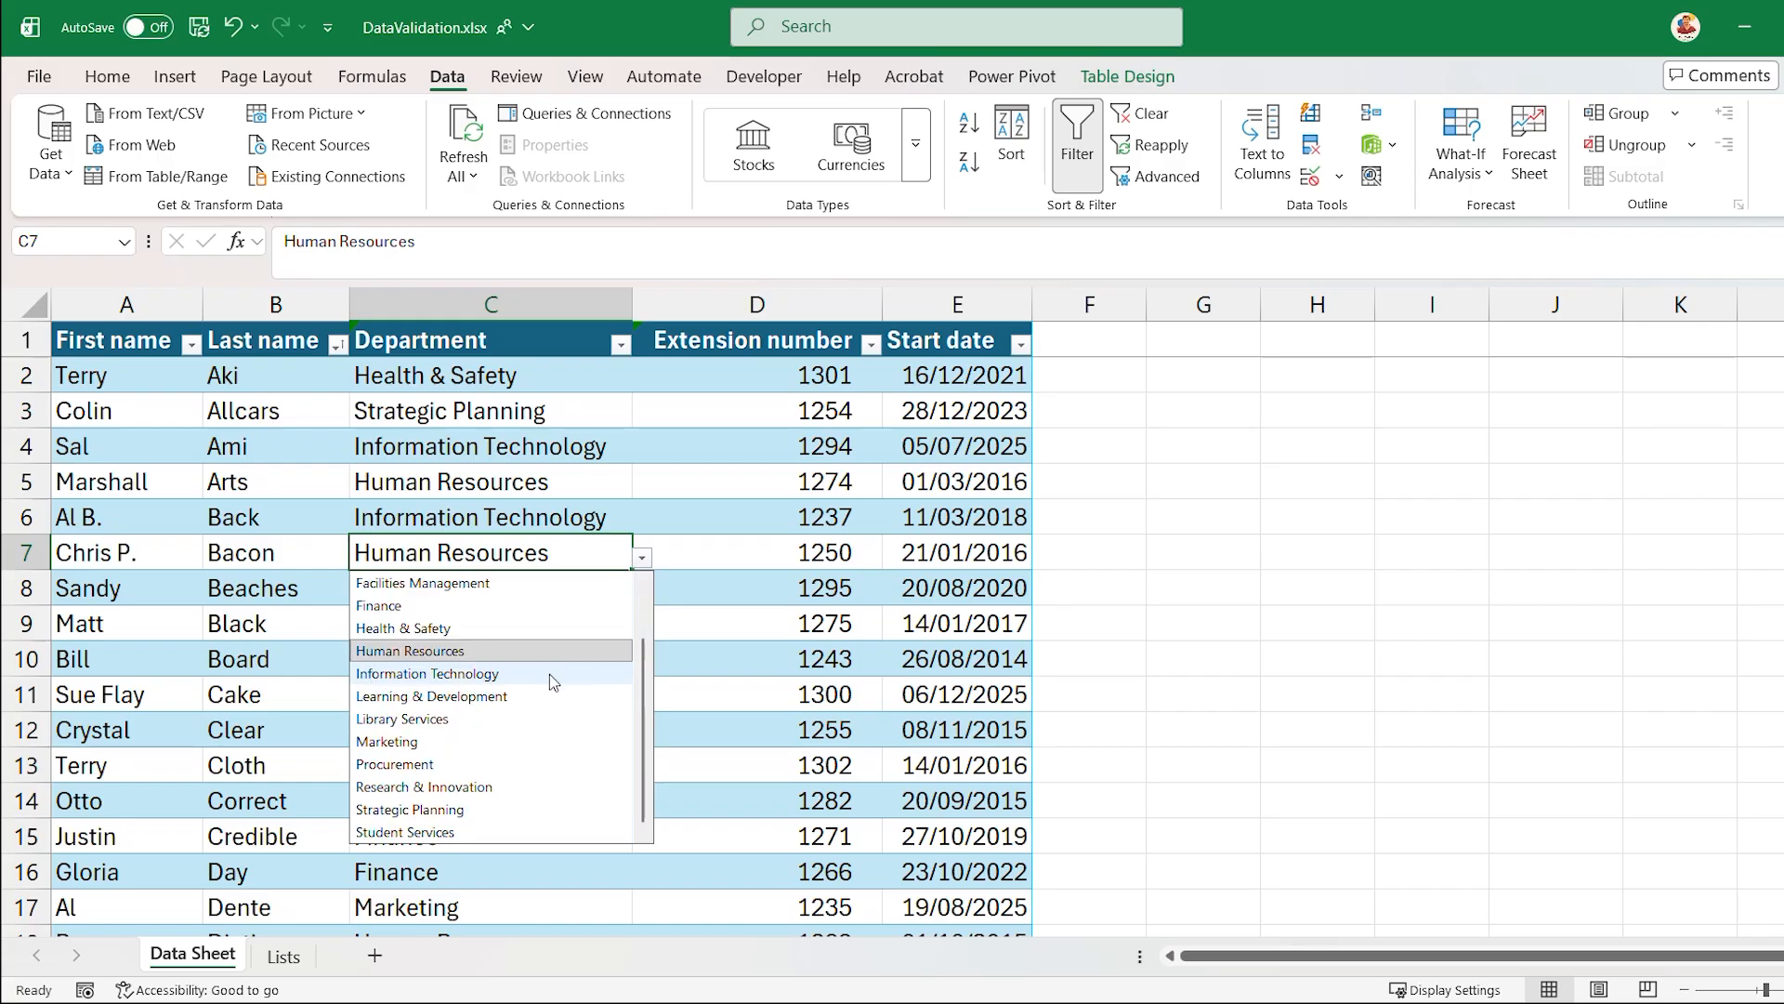
scroll(456, 809, up, 1)
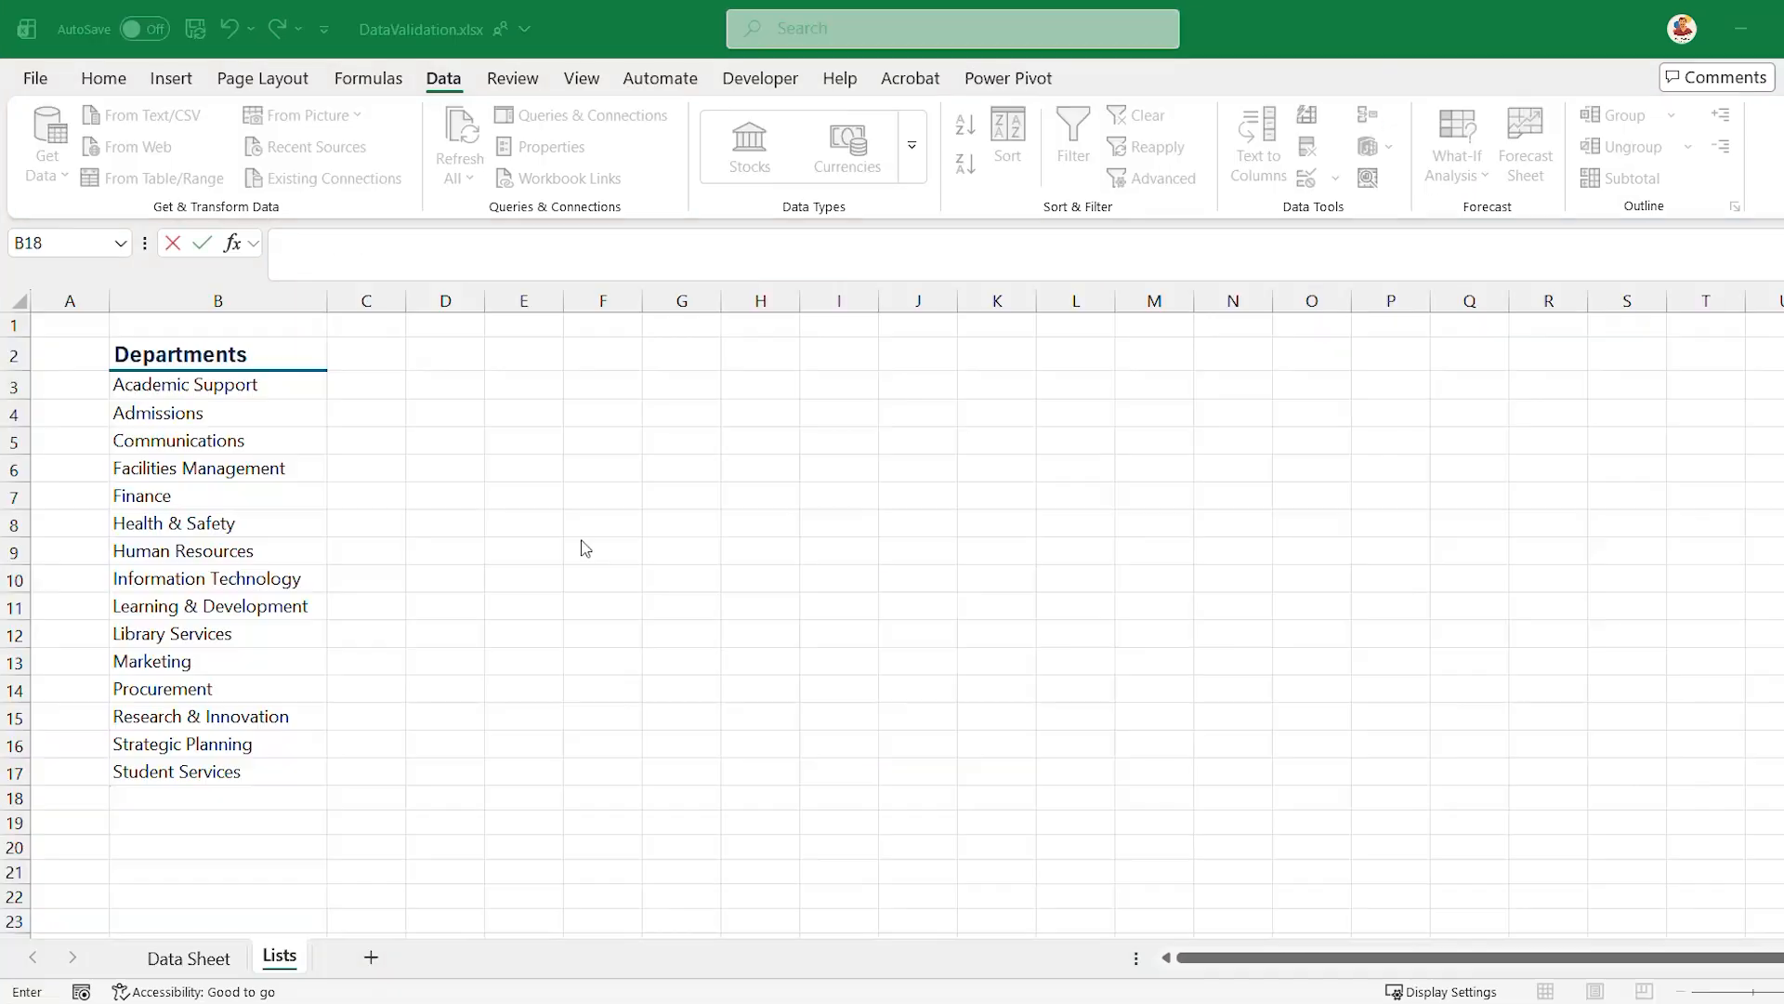
- Add "Senior Leadership Team" to the Departments list in cell B18 of the Lists sheet
click(217, 798)
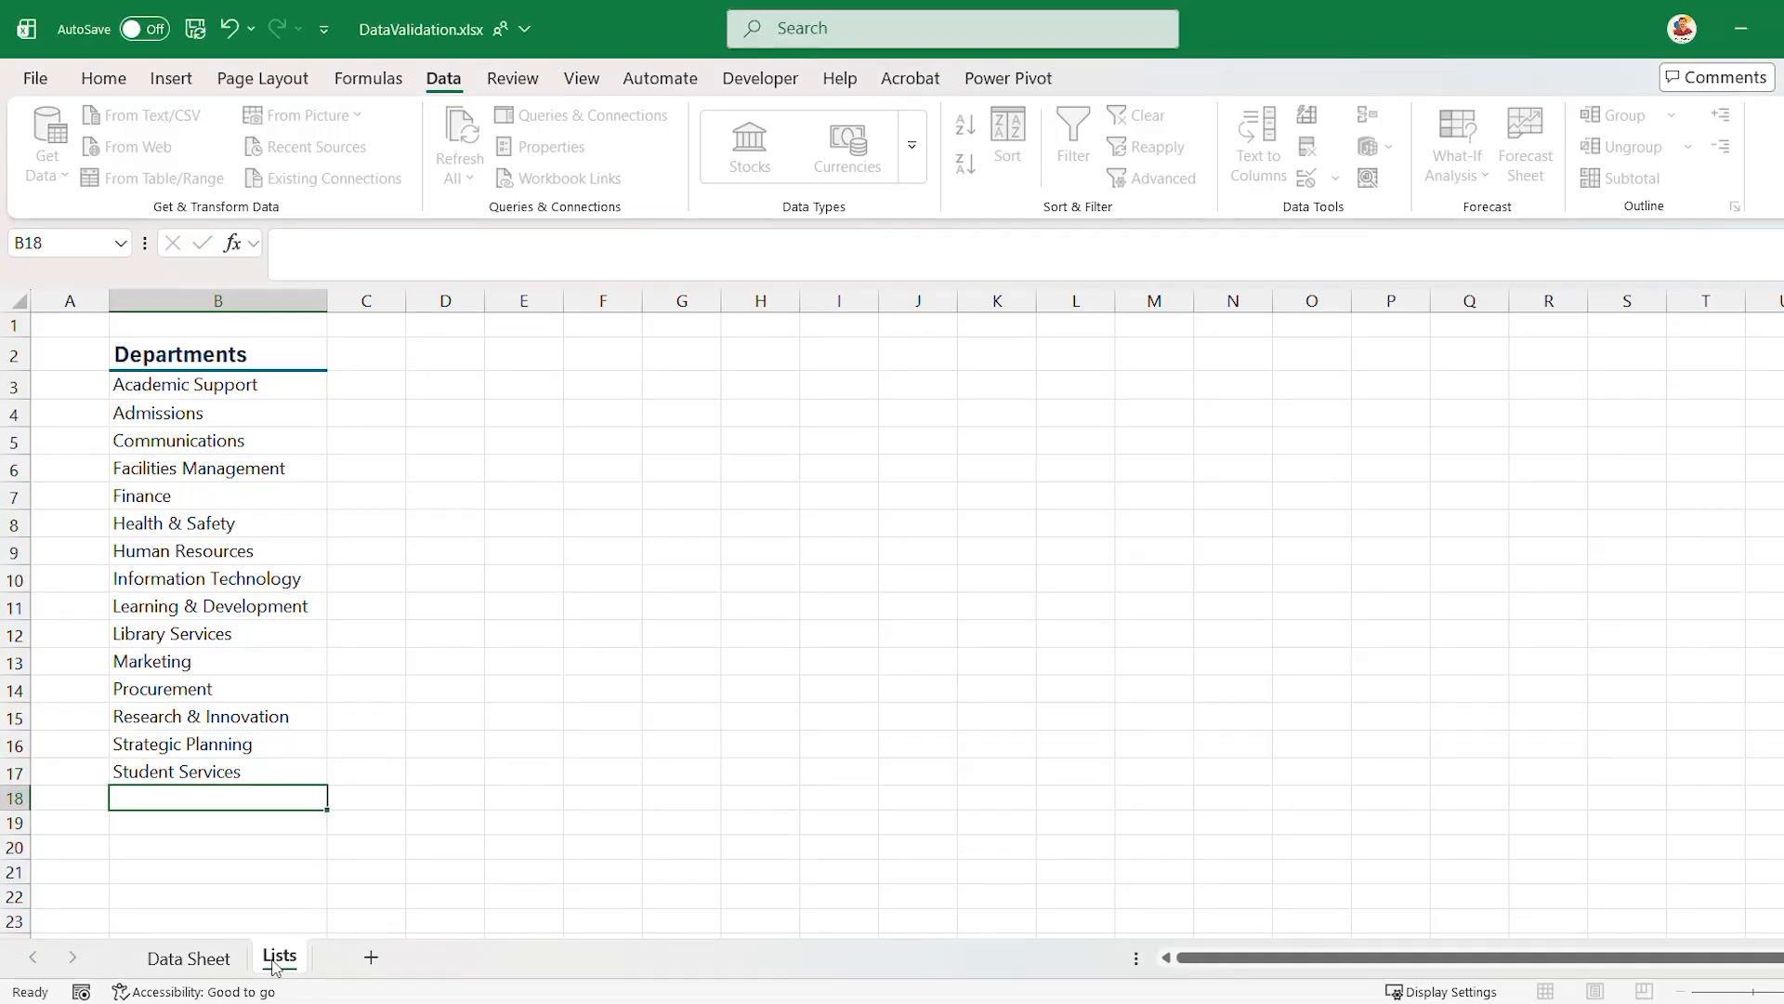
text(Snnior Leadership Team)
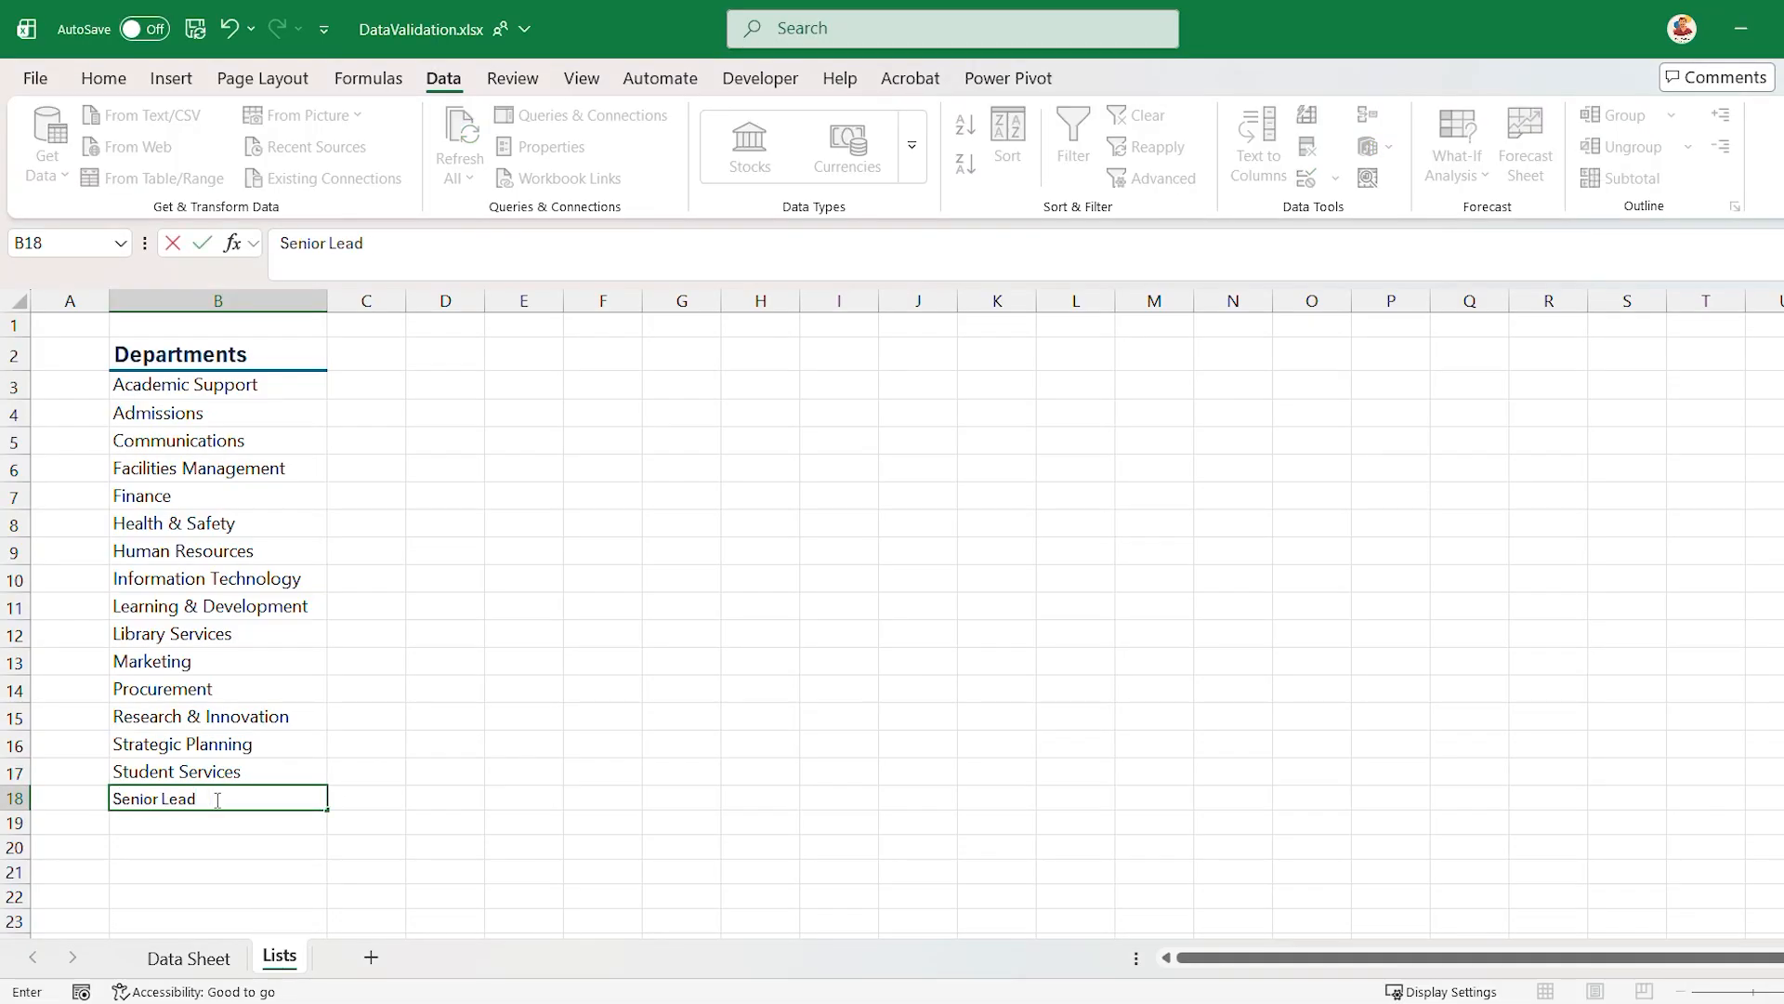
key(Return)
- Check the Data Sheet's department dropdown in cell C4 for the Senior Leadership Team entry
click(188, 958)
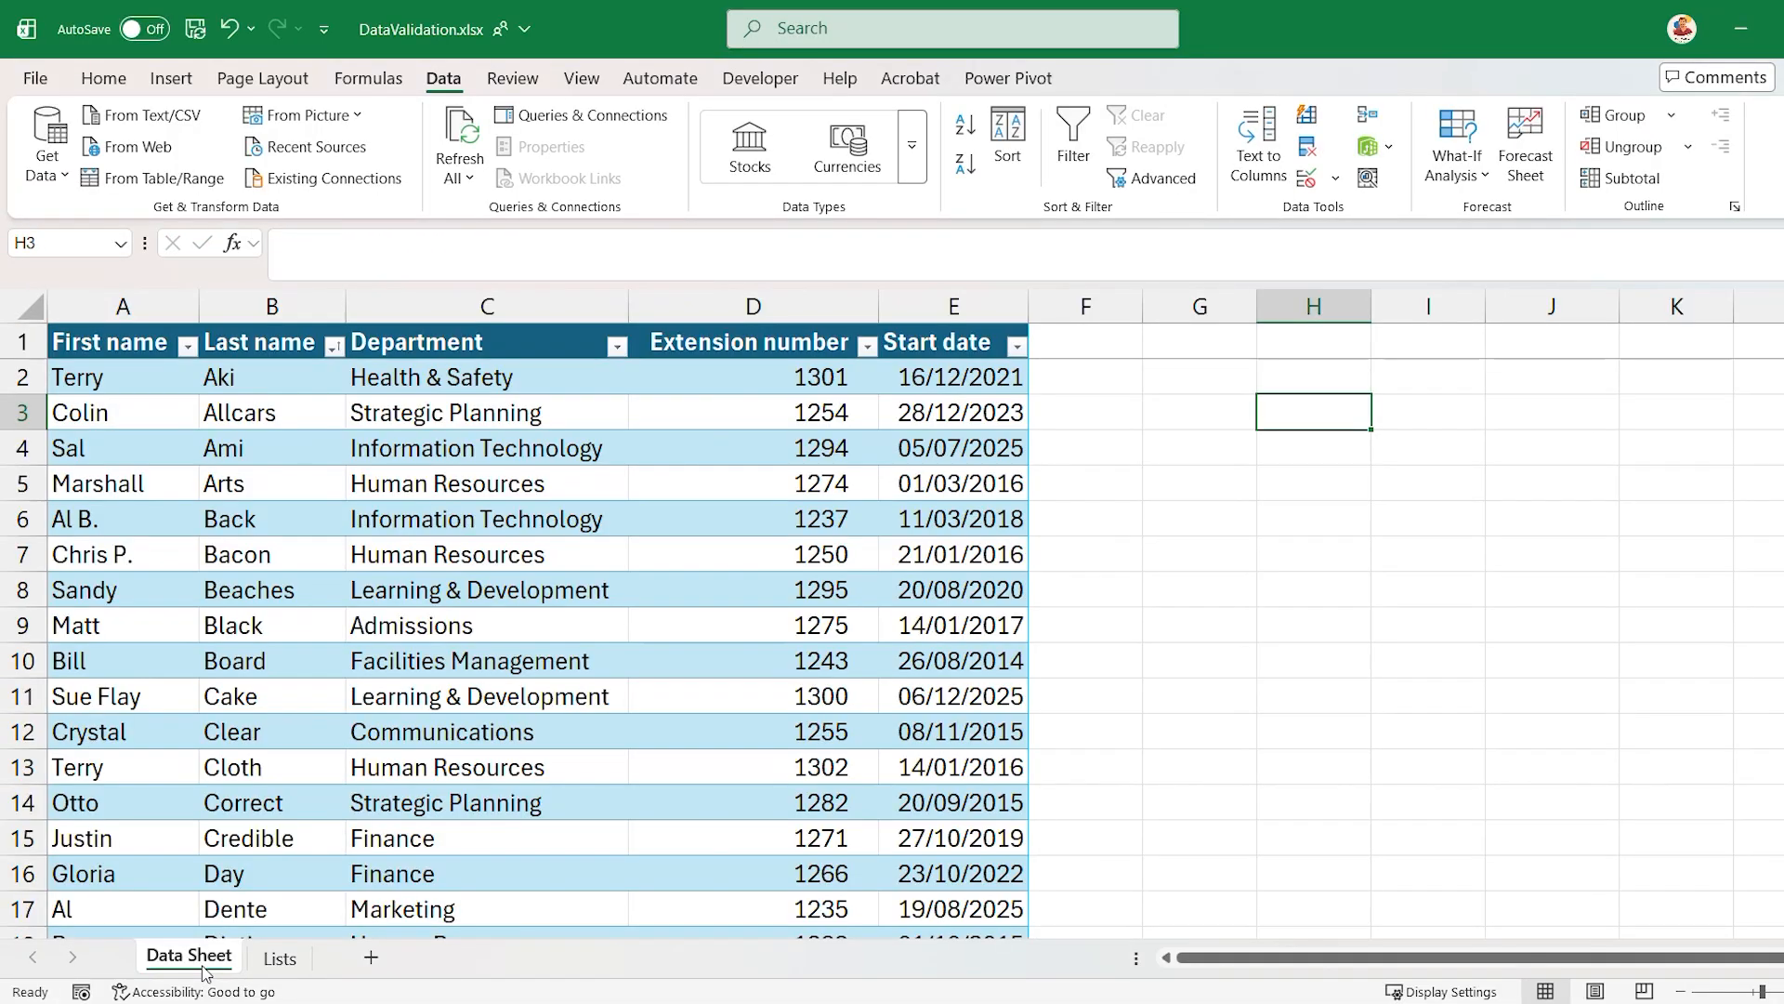
click(582, 451)
click(639, 453)
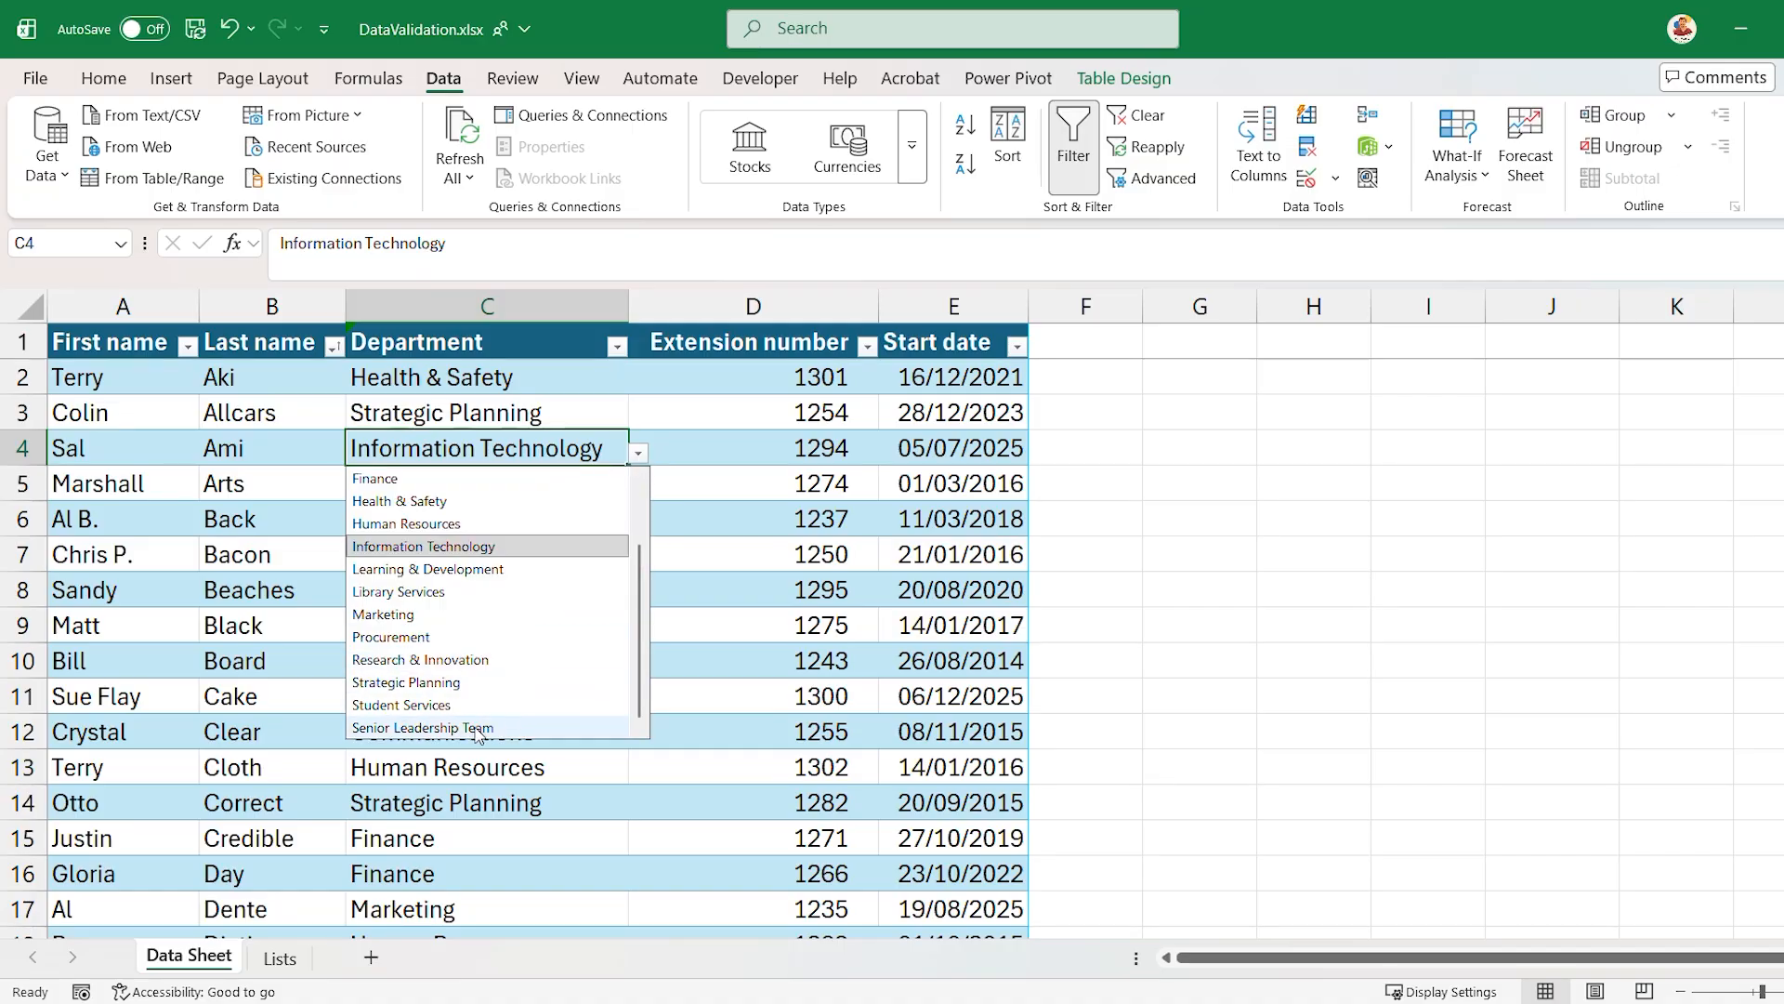
click(1306, 446)
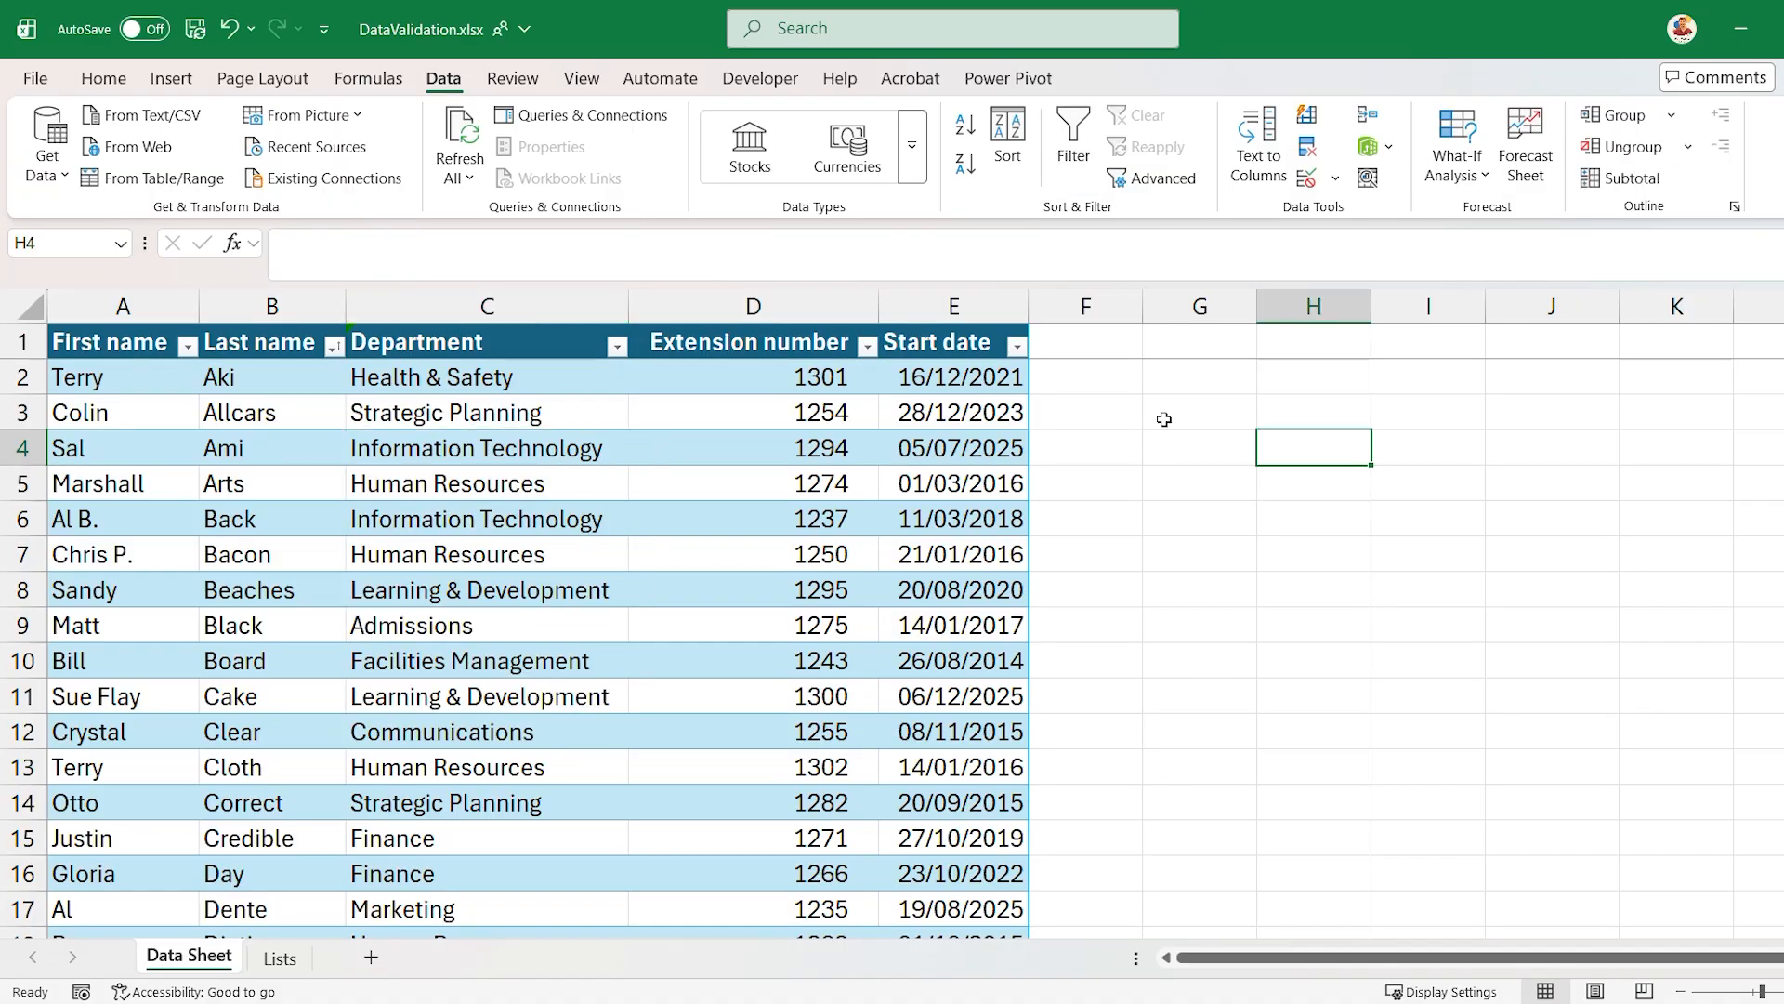
- Change the Extension number column's data validation to allow Whole number values
click(818, 307)
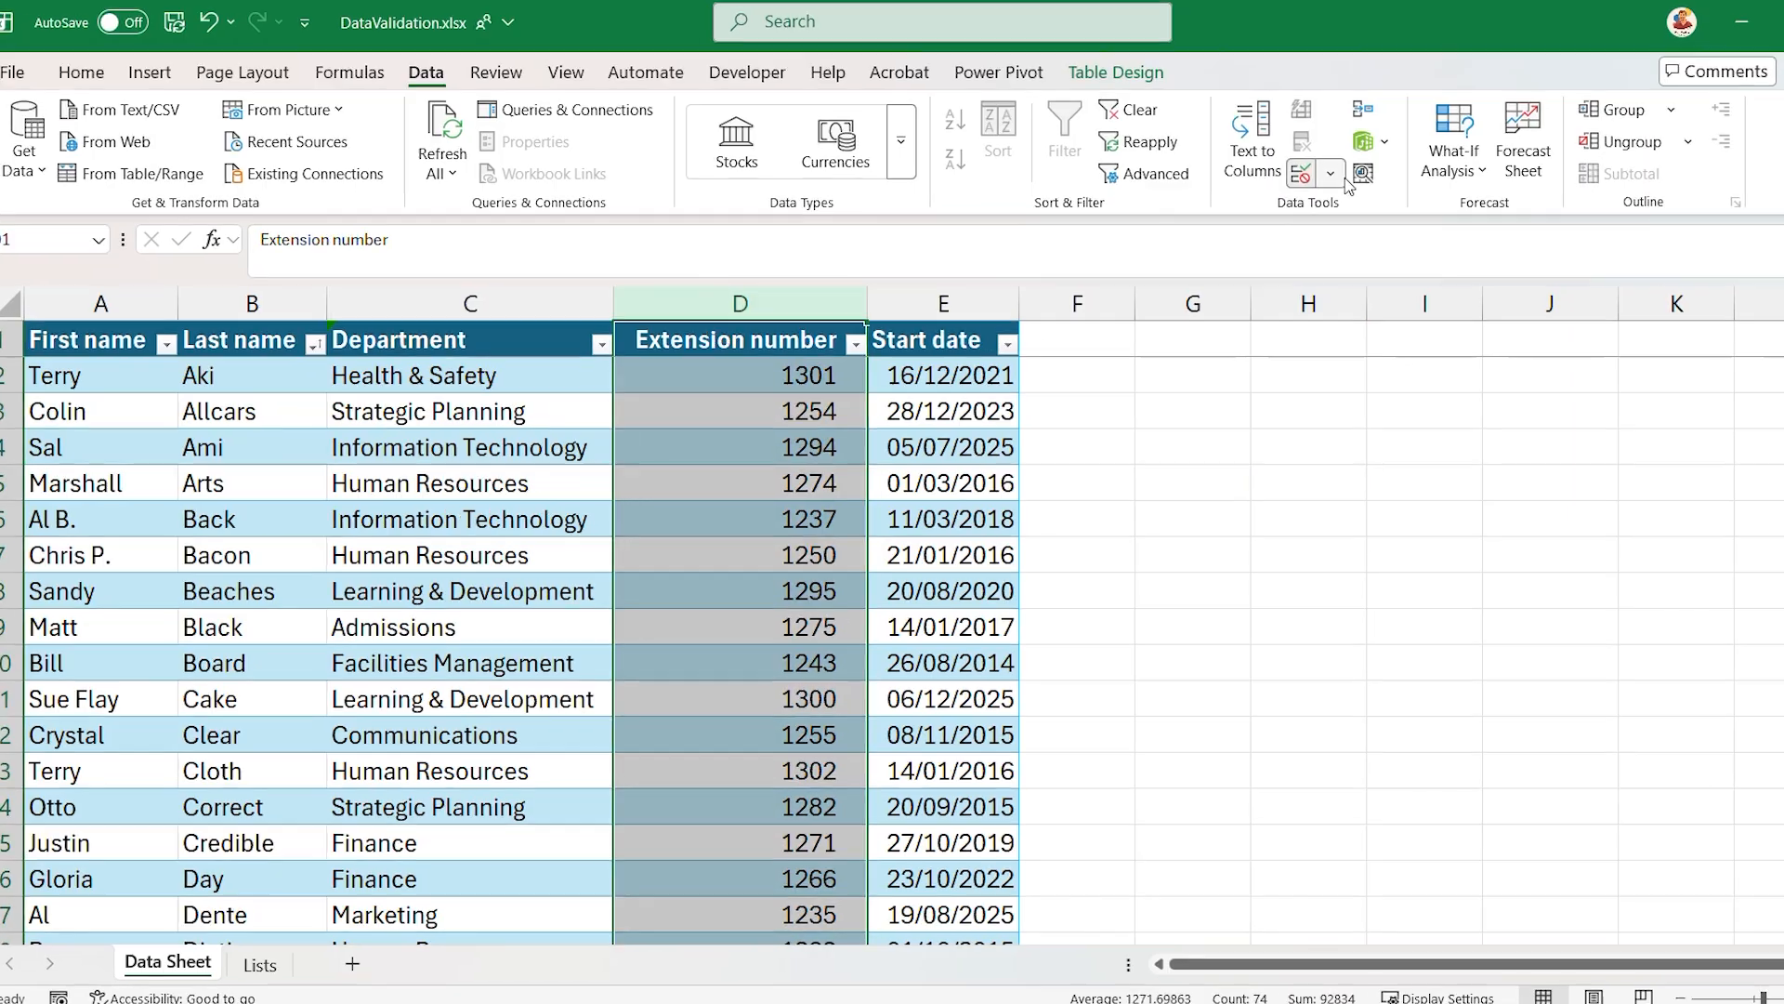
click(1336, 177)
click(1330, 219)
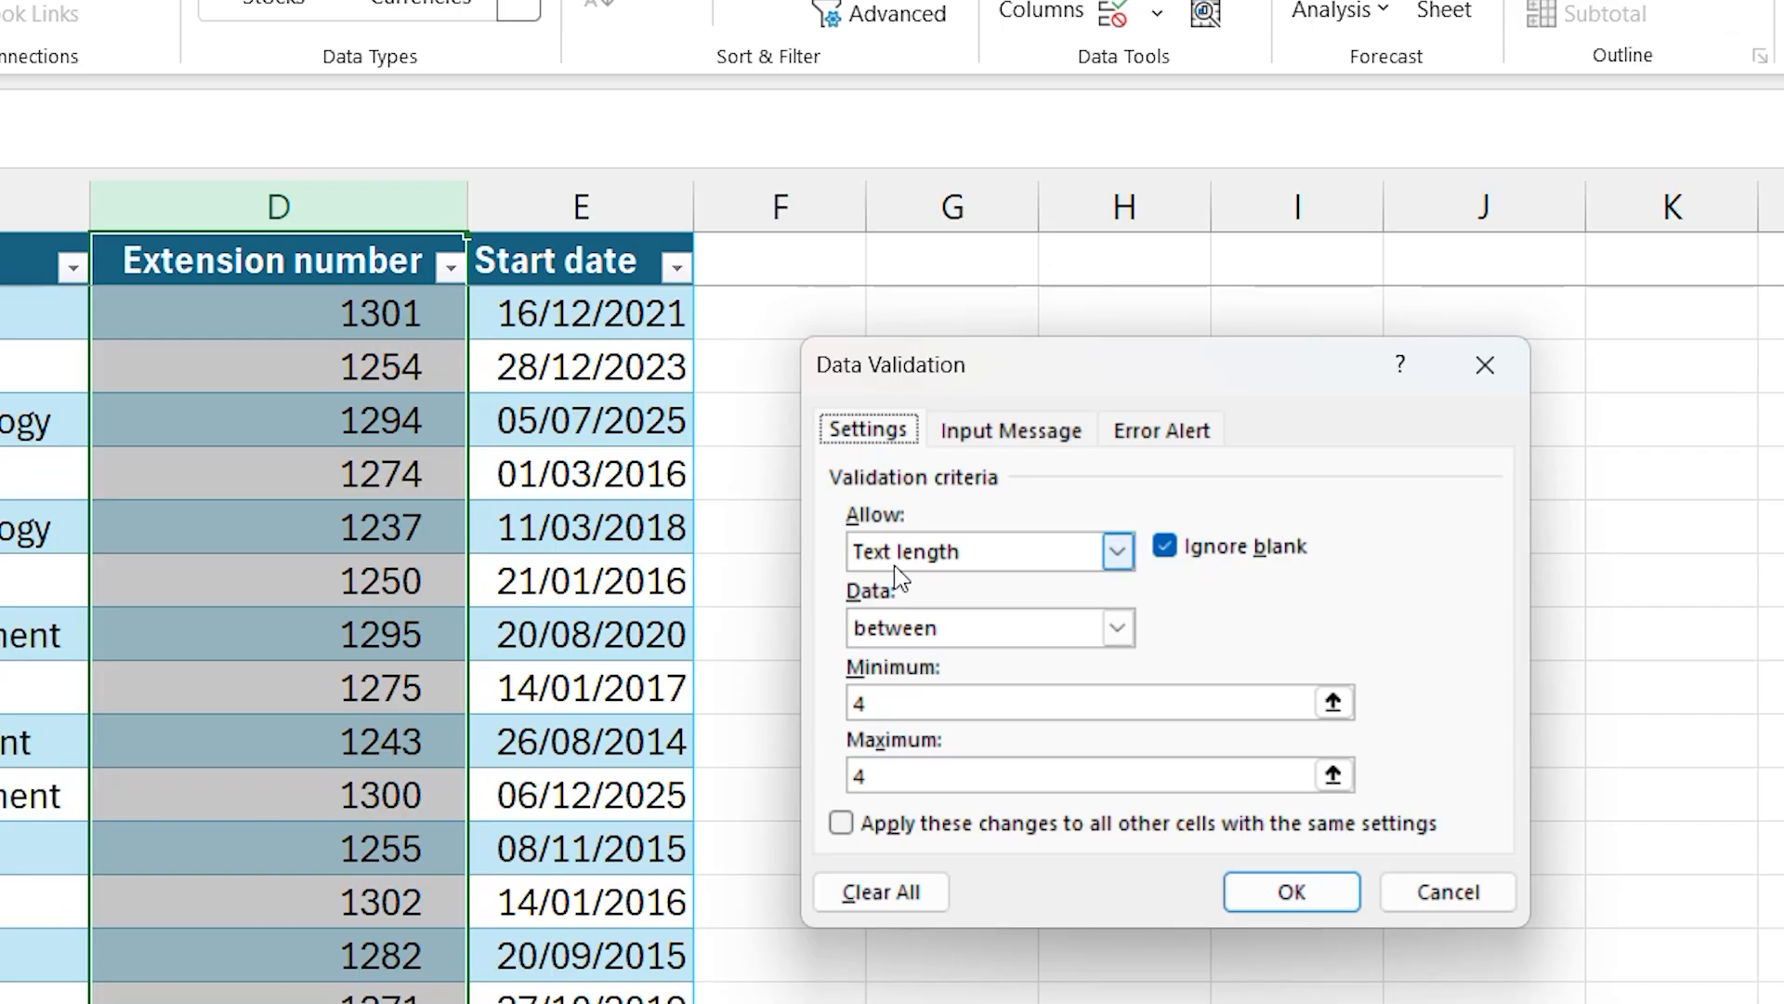
click(1117, 554)
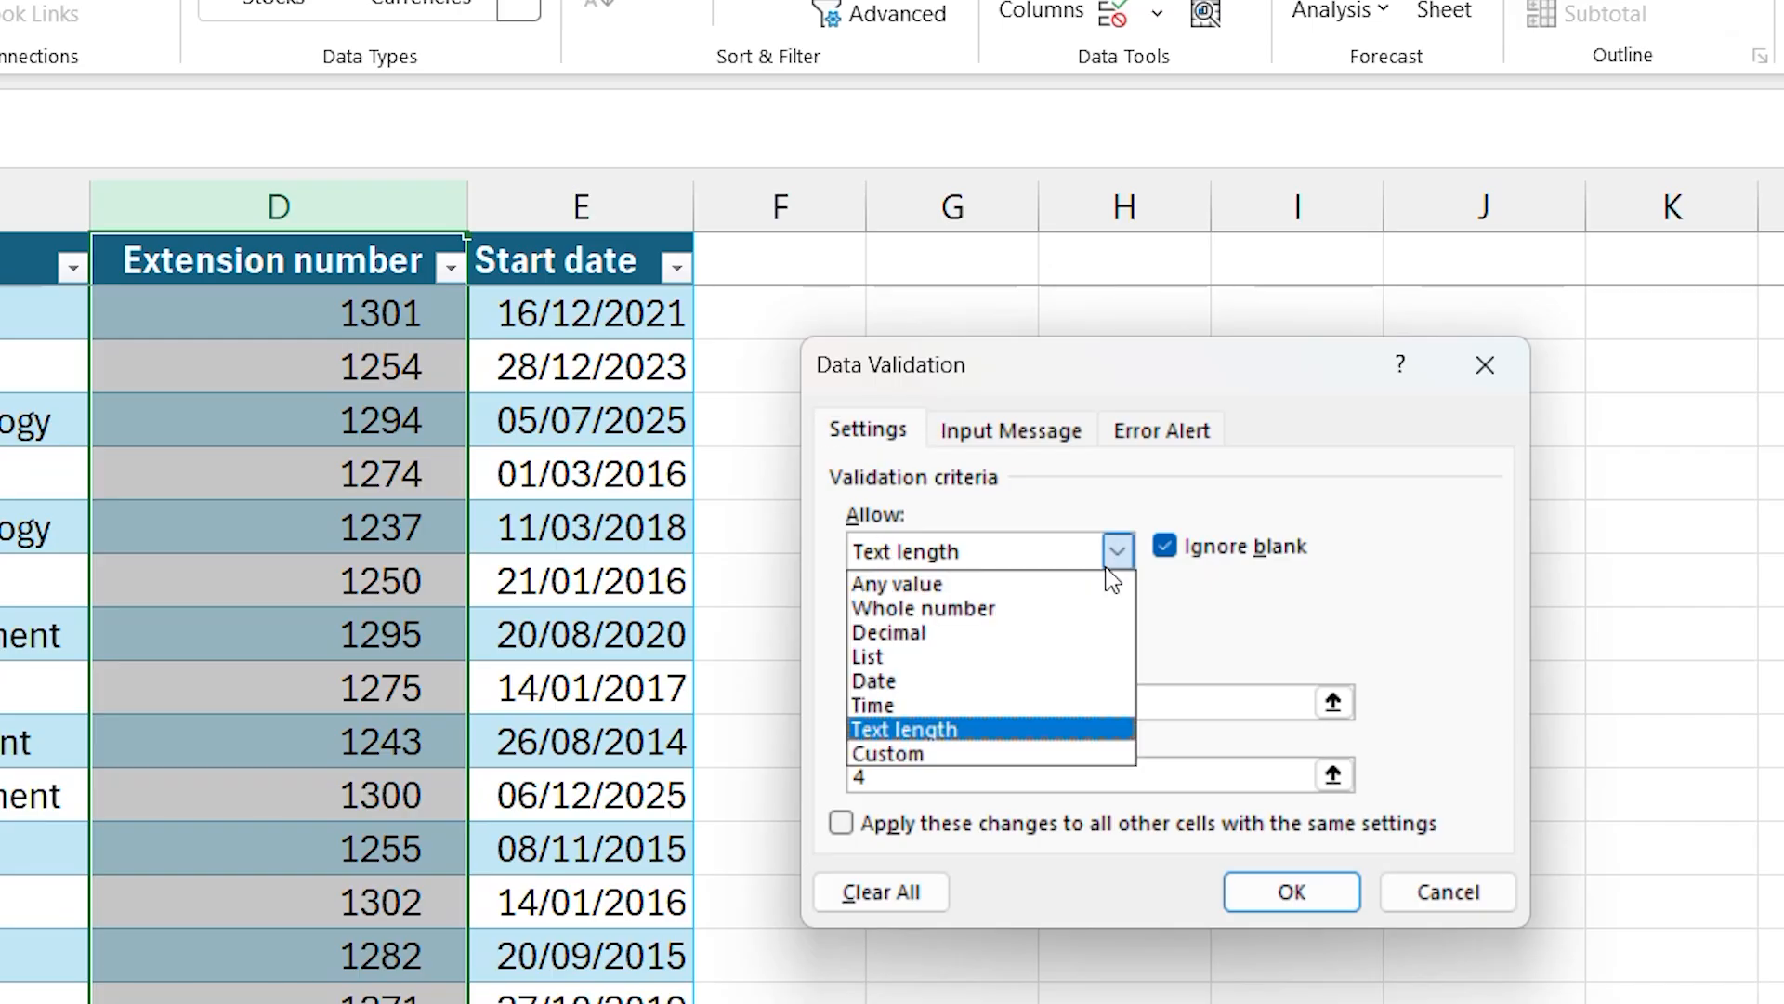
click(1036, 609)
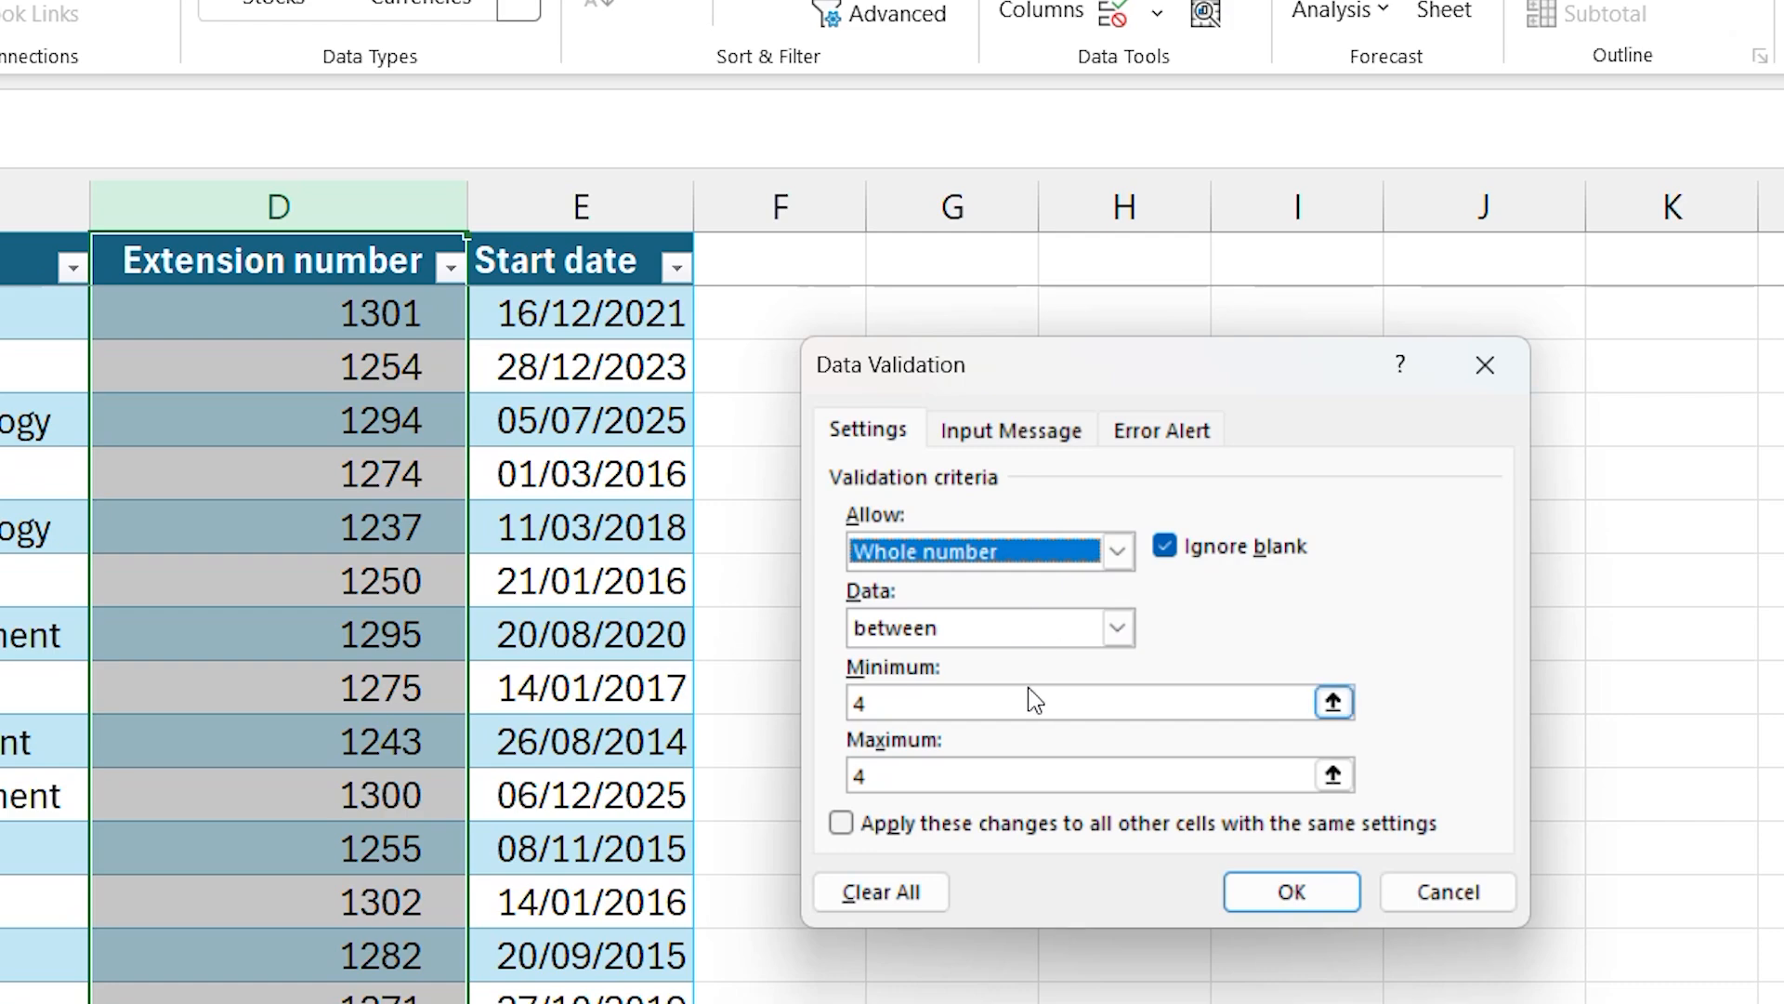
- Set the rule's minimum to 1000 and maximum to 9999, extending the changes to all other cells with the same settings
drag(930, 703, 795, 699)
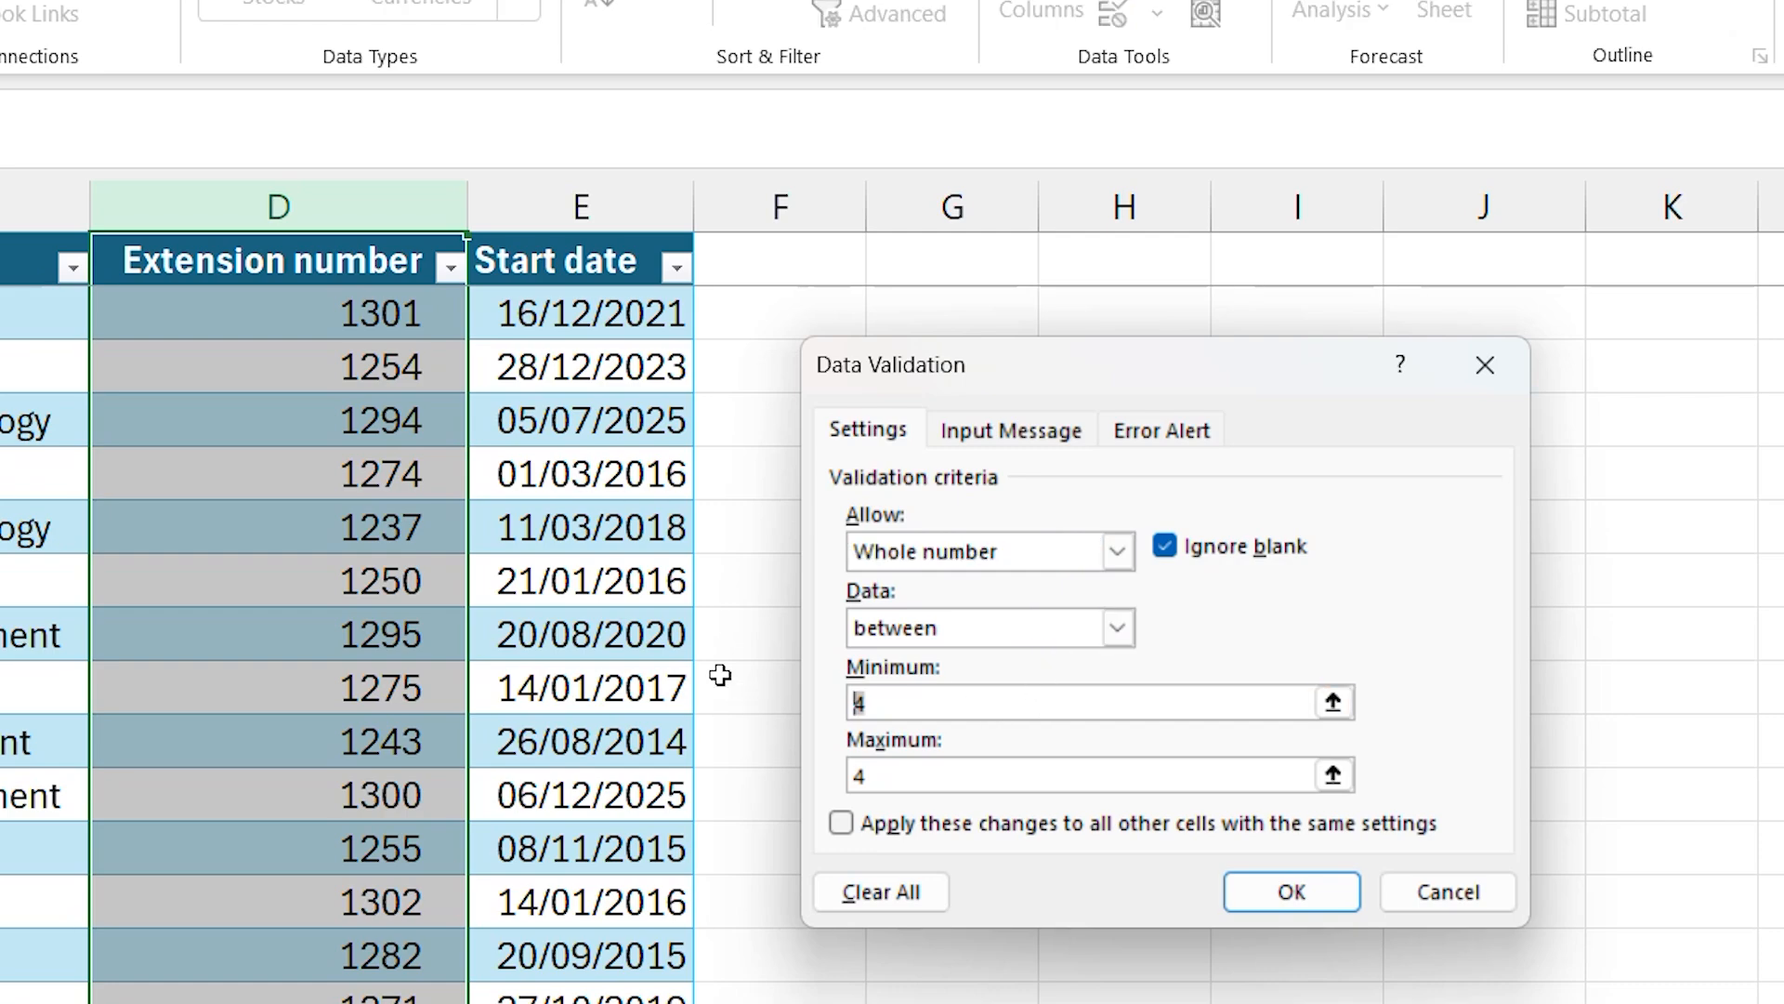
text(1000)
key(Tab)
text(9999)
click(1005, 837)
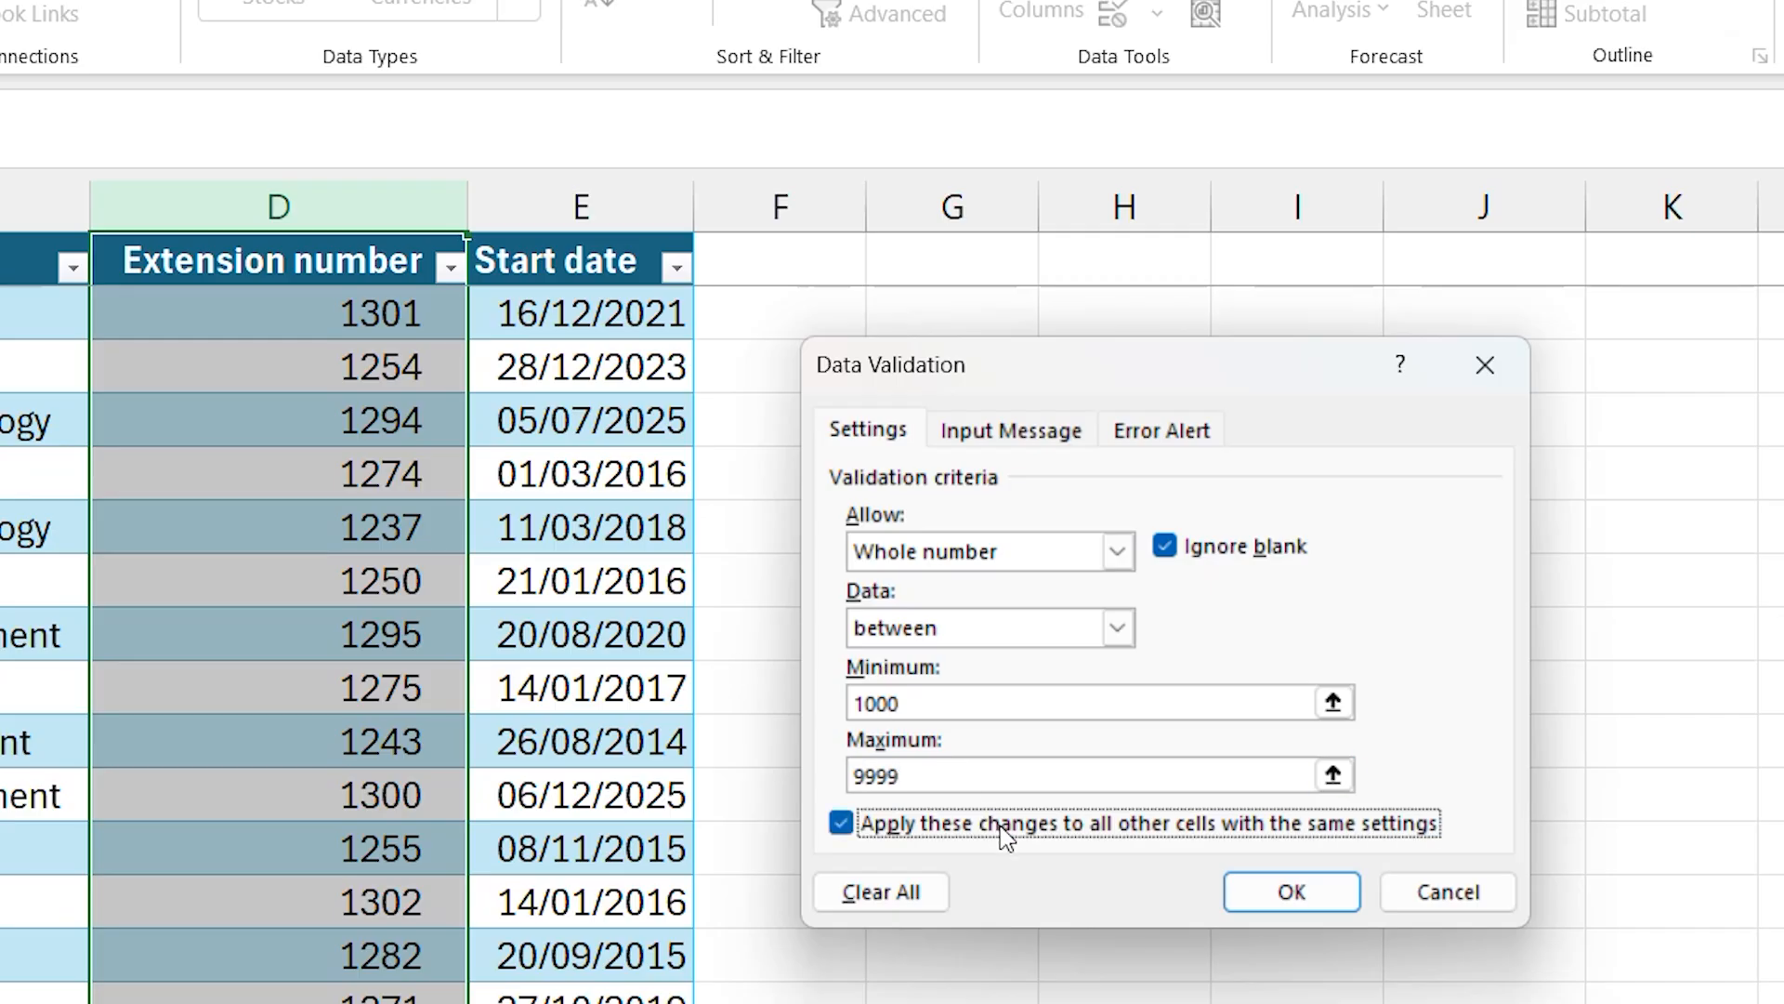
- Apply the whole-number rule to the Extension number column and enter 1524 as the extension number in cell D4
click(1282, 891)
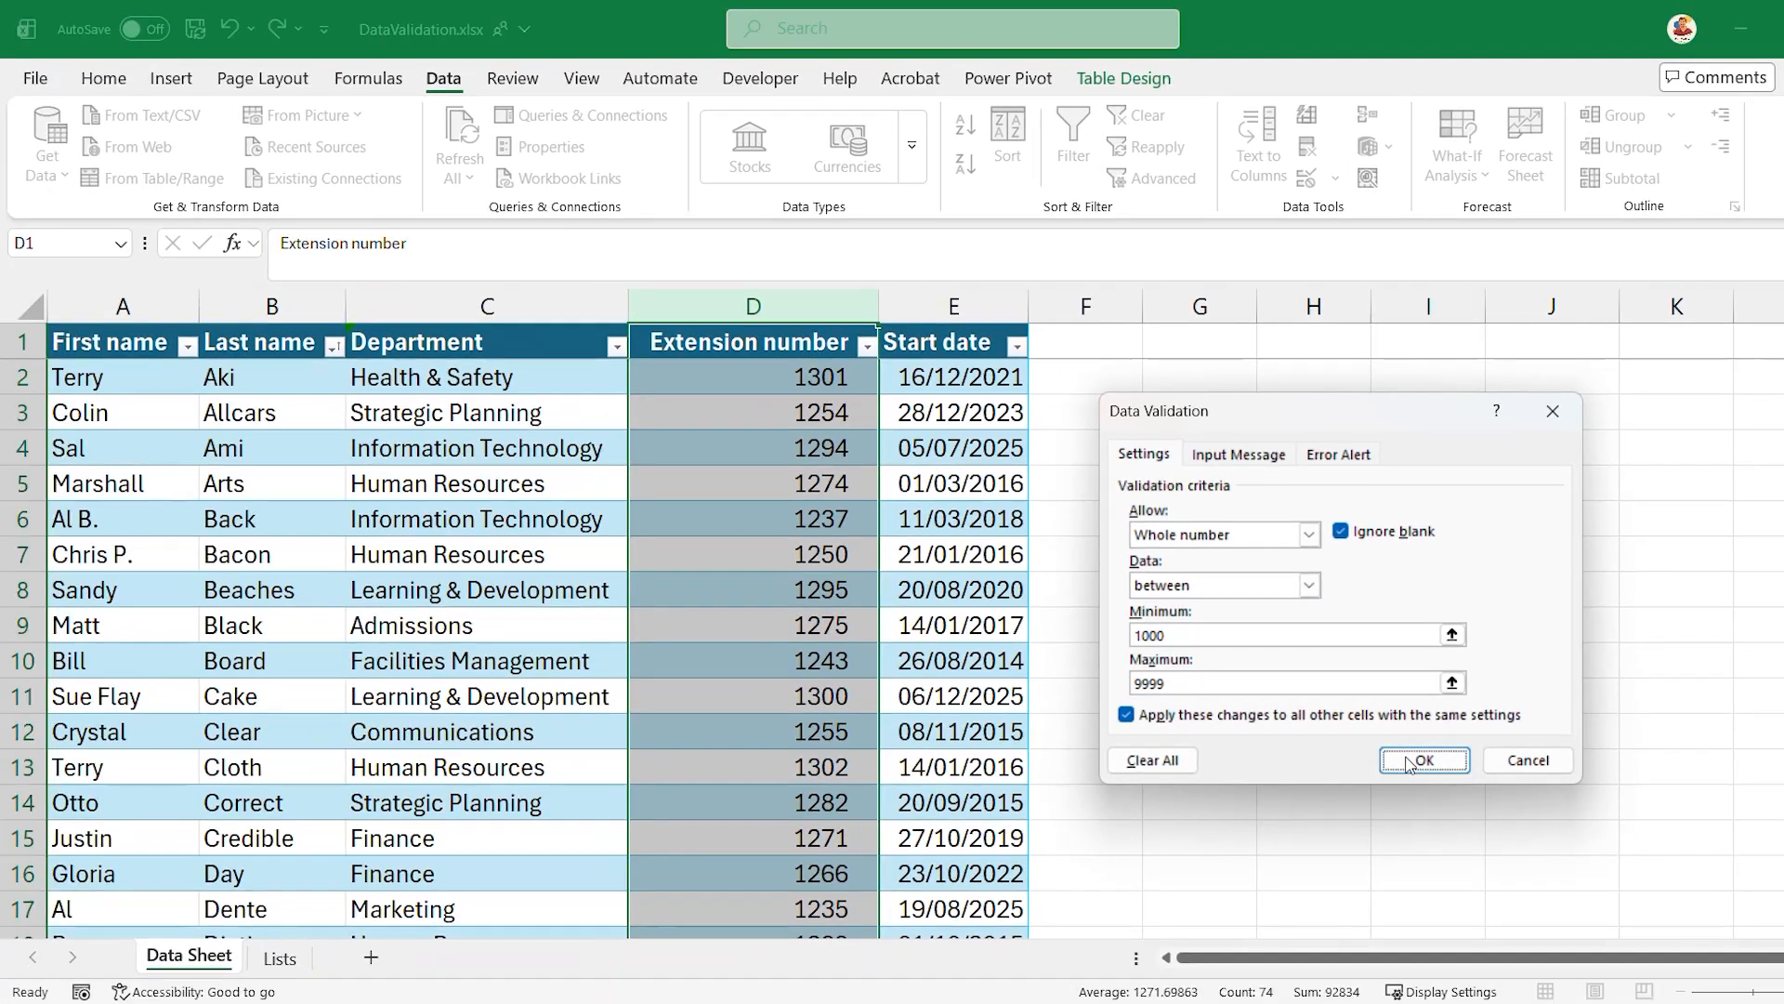
click(510, 437)
text(1524)
key(Return)
- Try to enter .1254 as the extension number in cell D5
text(.)
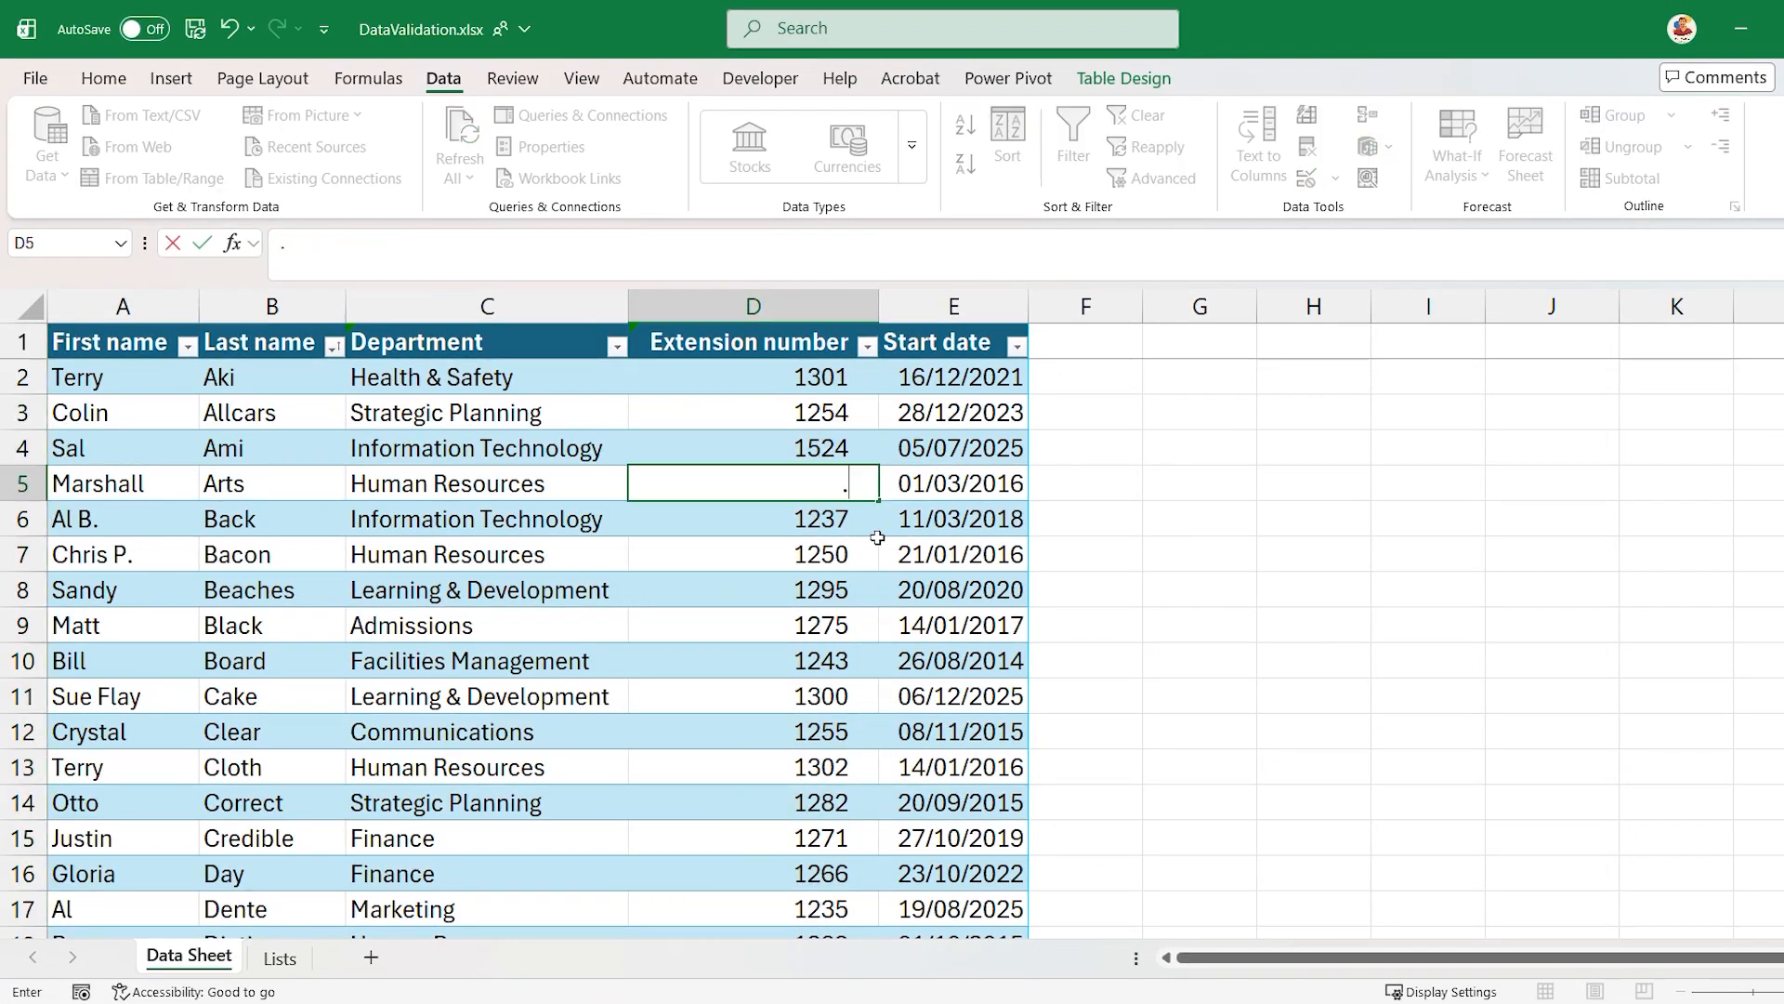
text(1254)
key(Return)
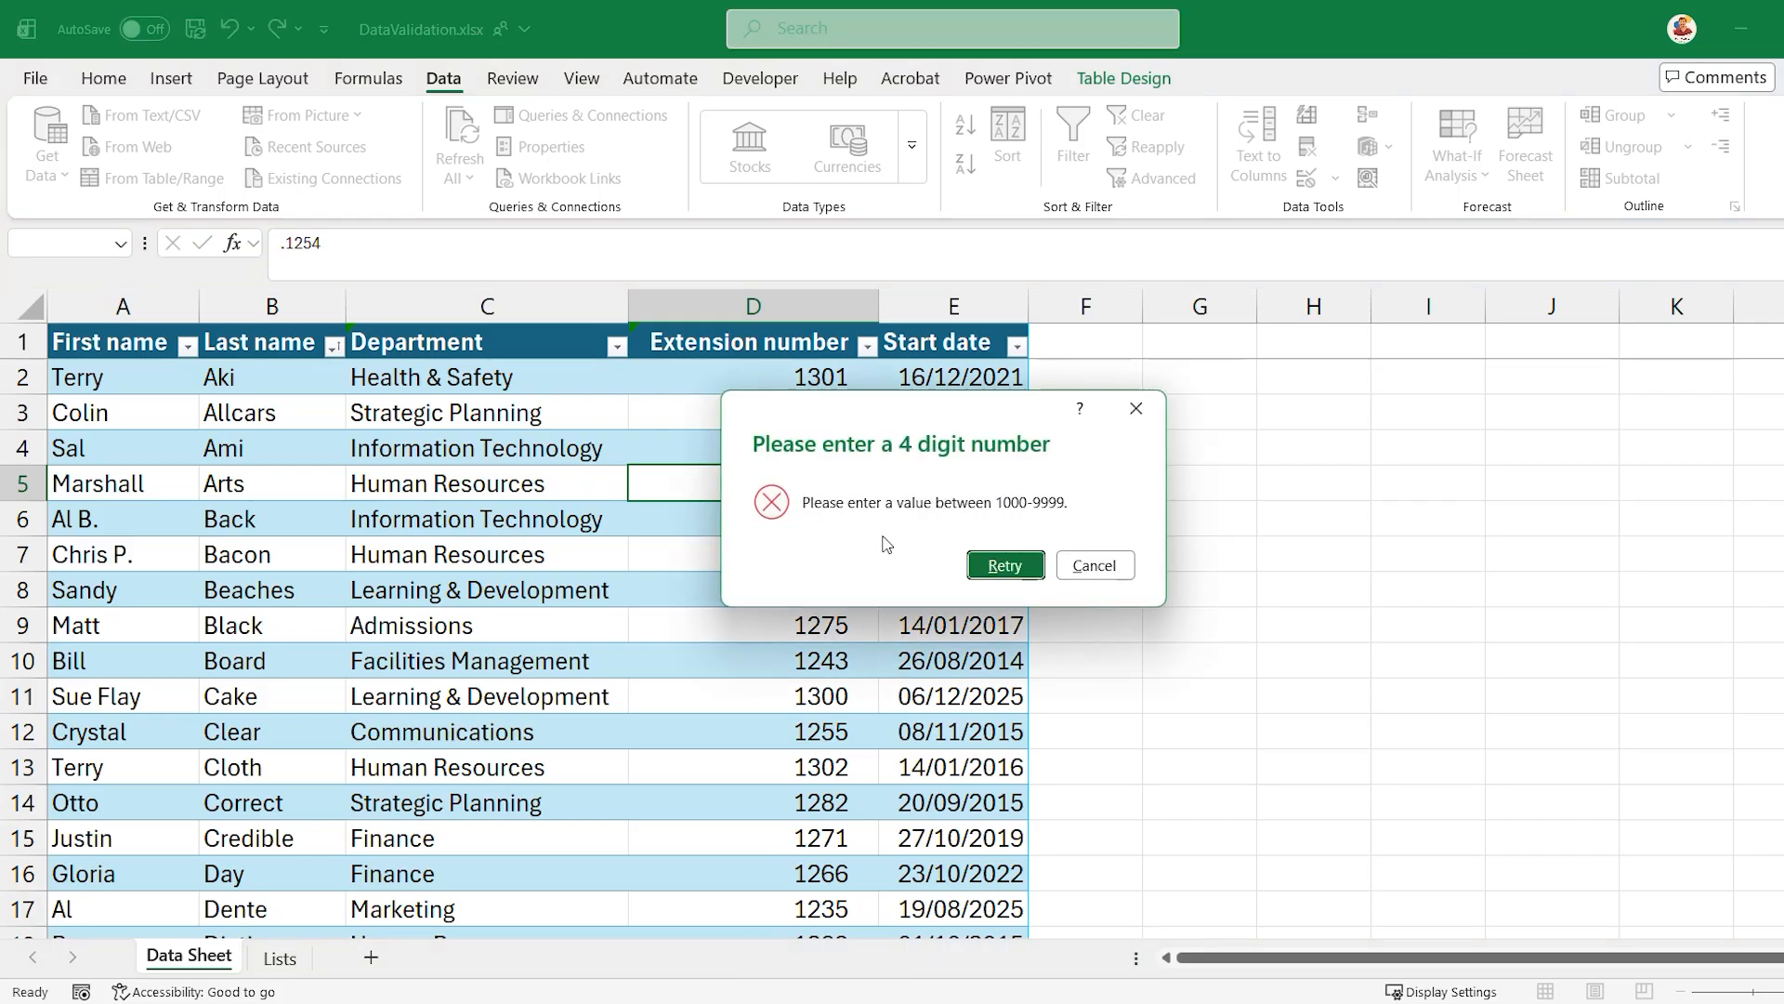
click(1094, 566)
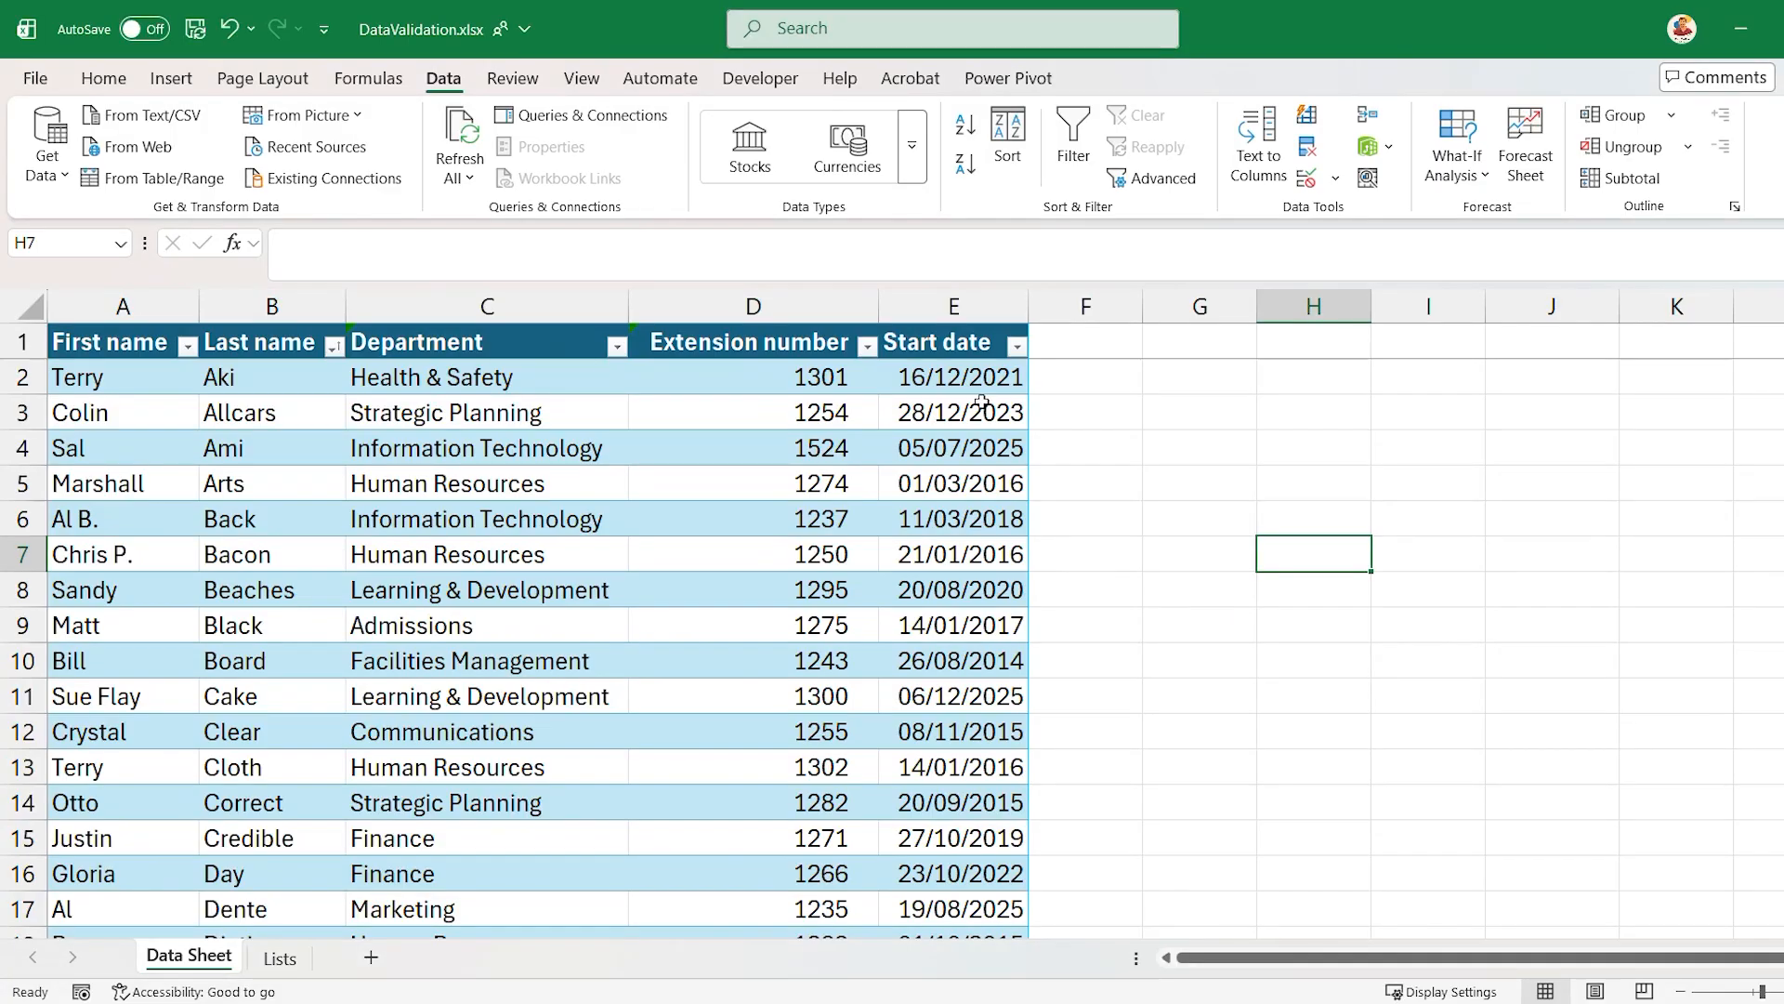
- Set the data validation of the Start date column to allow Date values
click(943, 308)
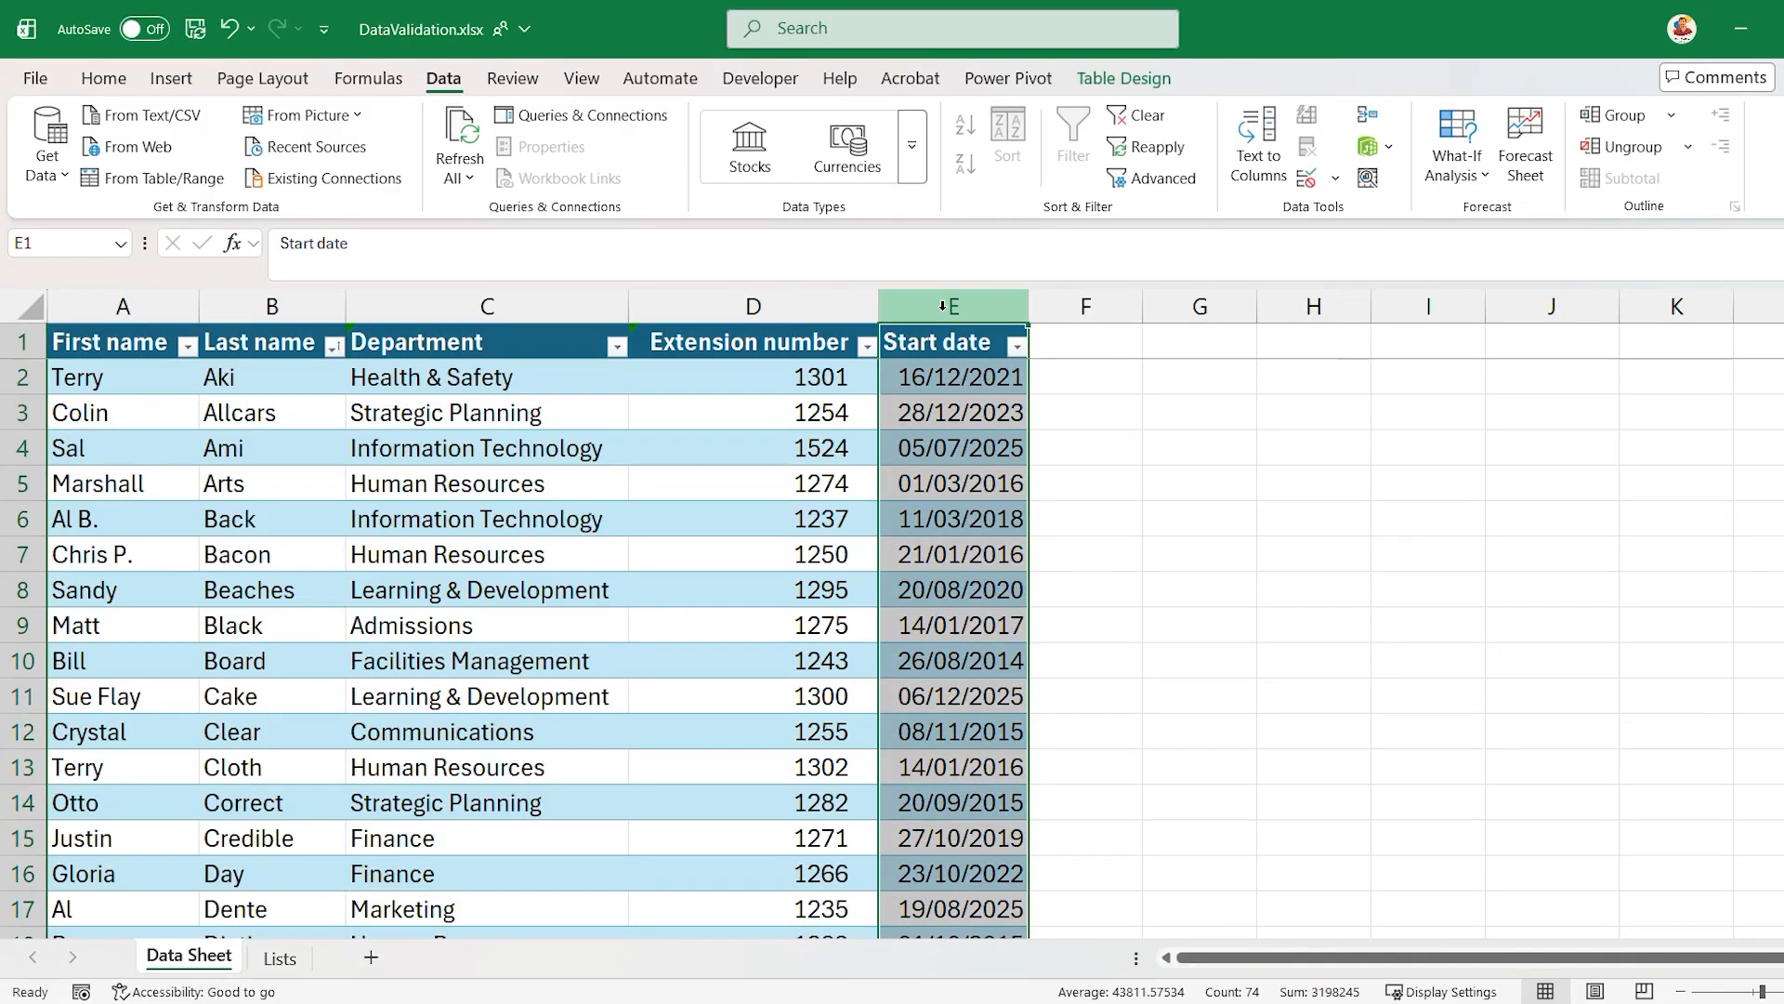
click(1334, 180)
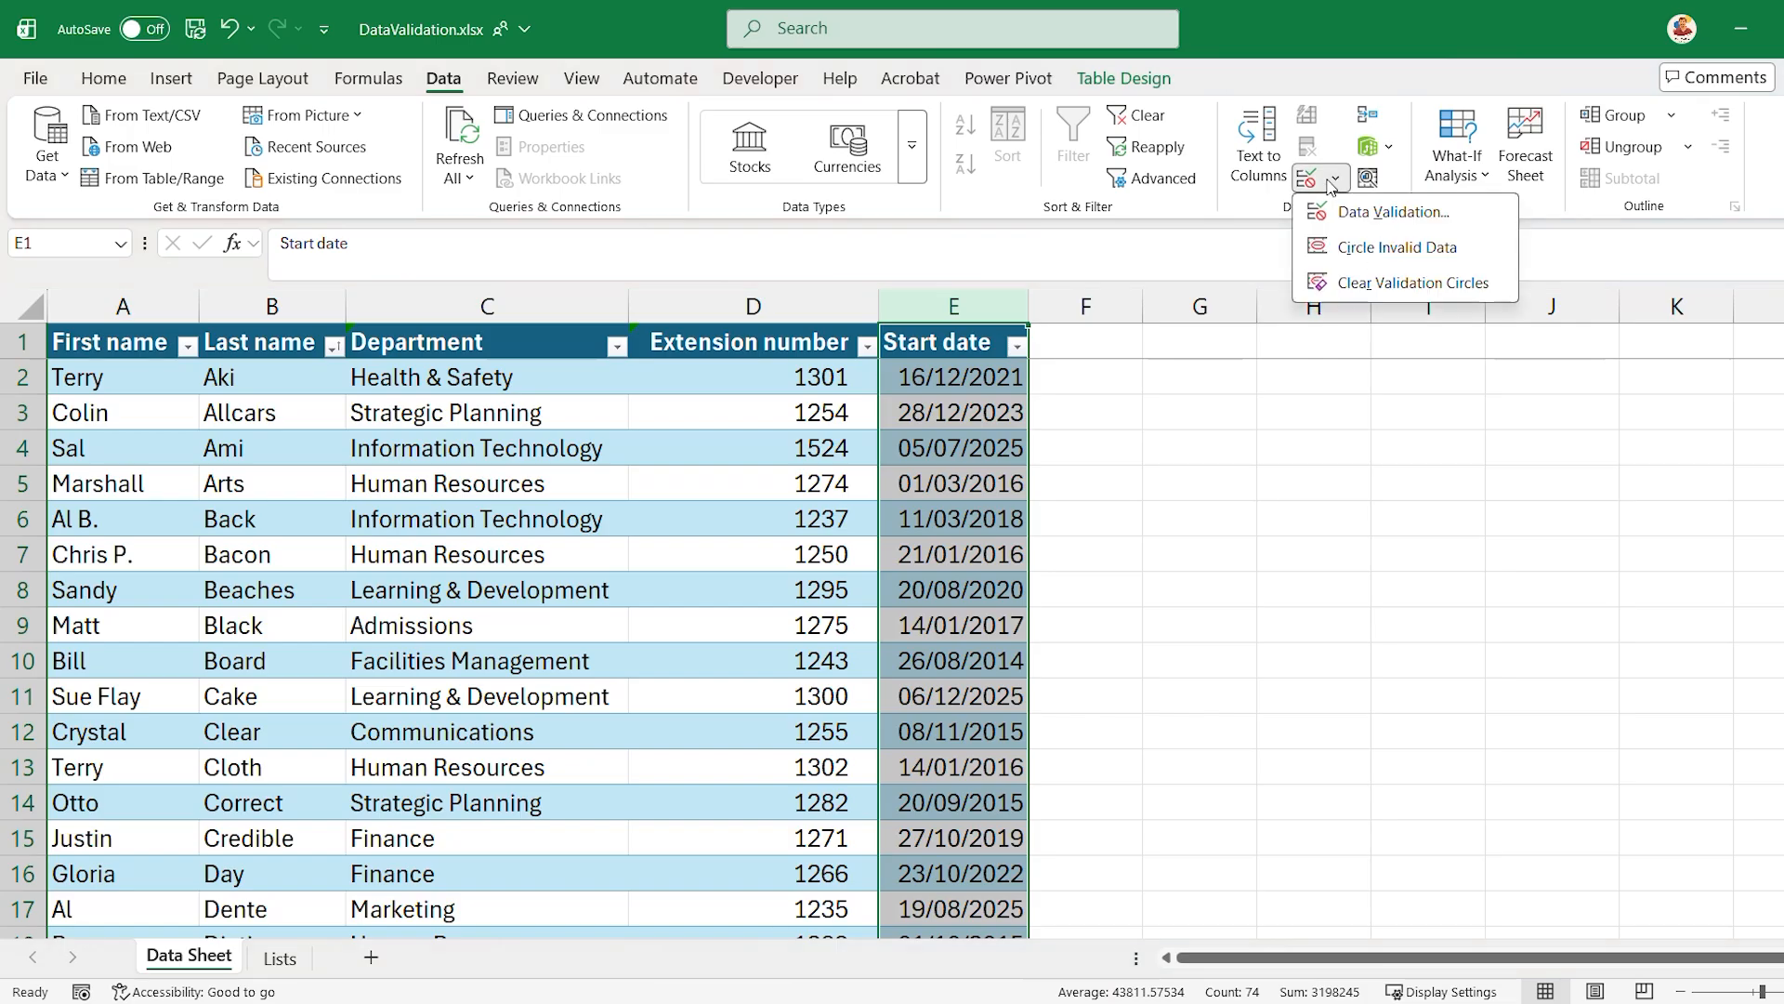
click(1393, 212)
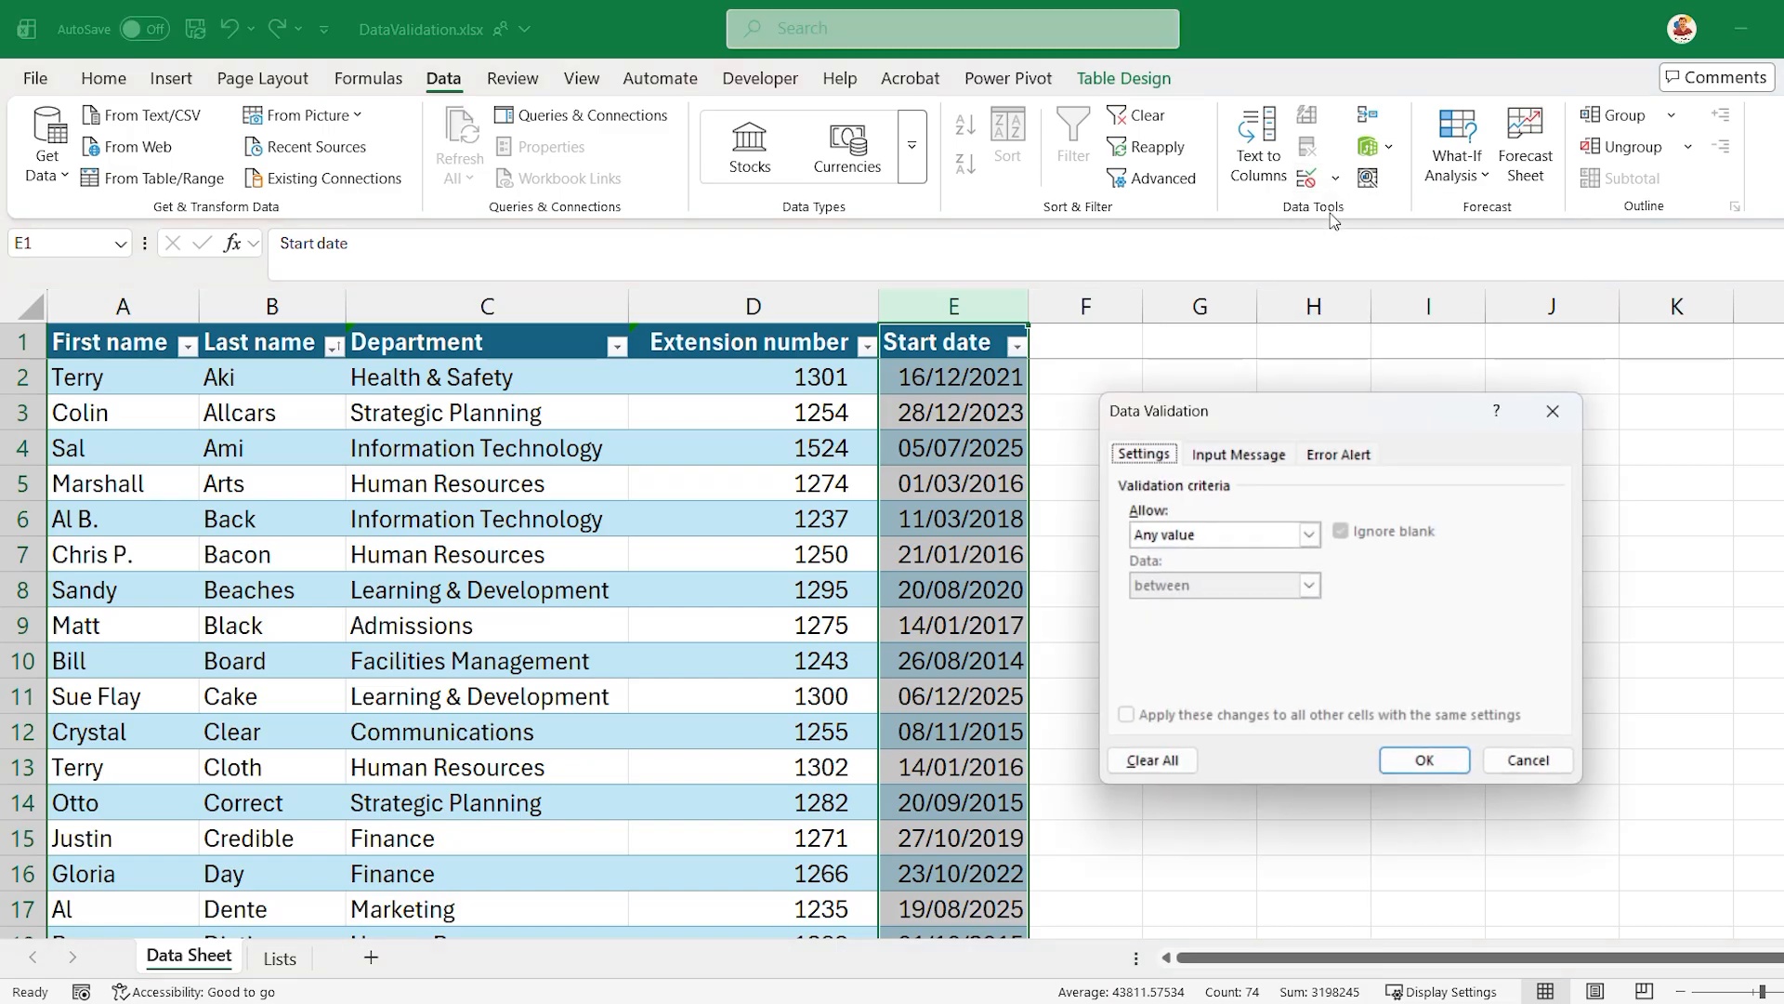
click(1225, 536)
click(1209, 620)
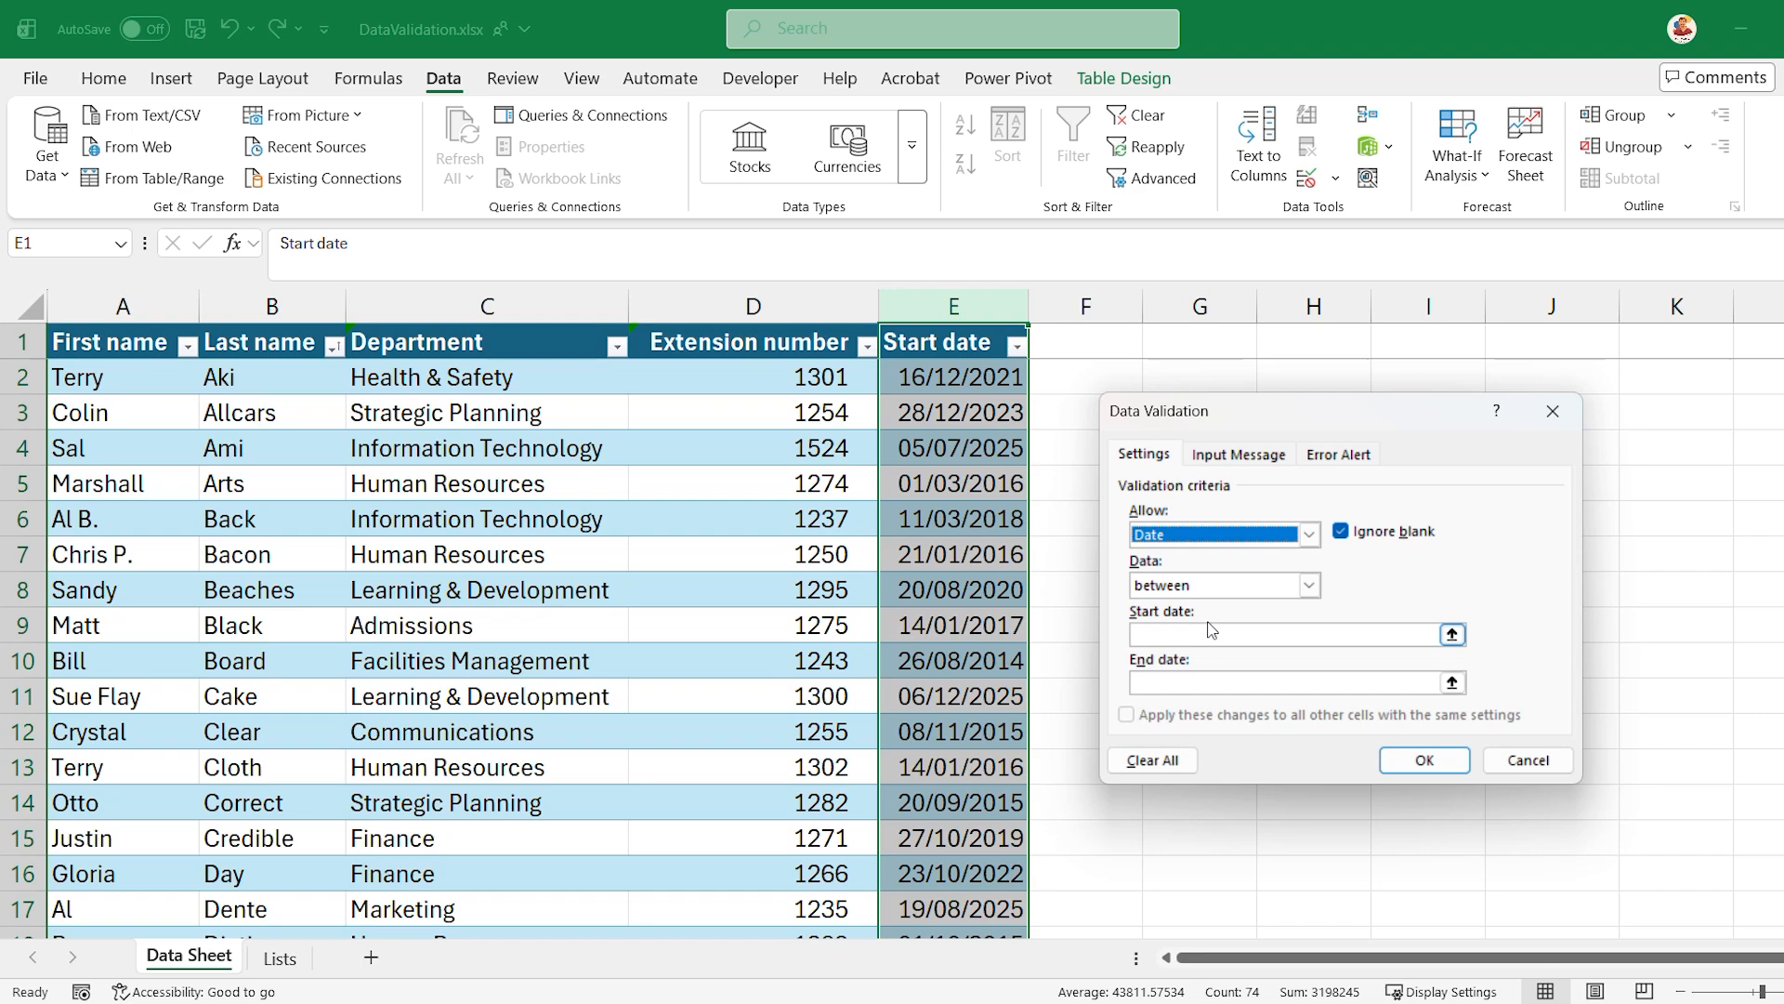
- Restrict the date rule to values less than an end date of =TODAY() and apply it
click(1224, 585)
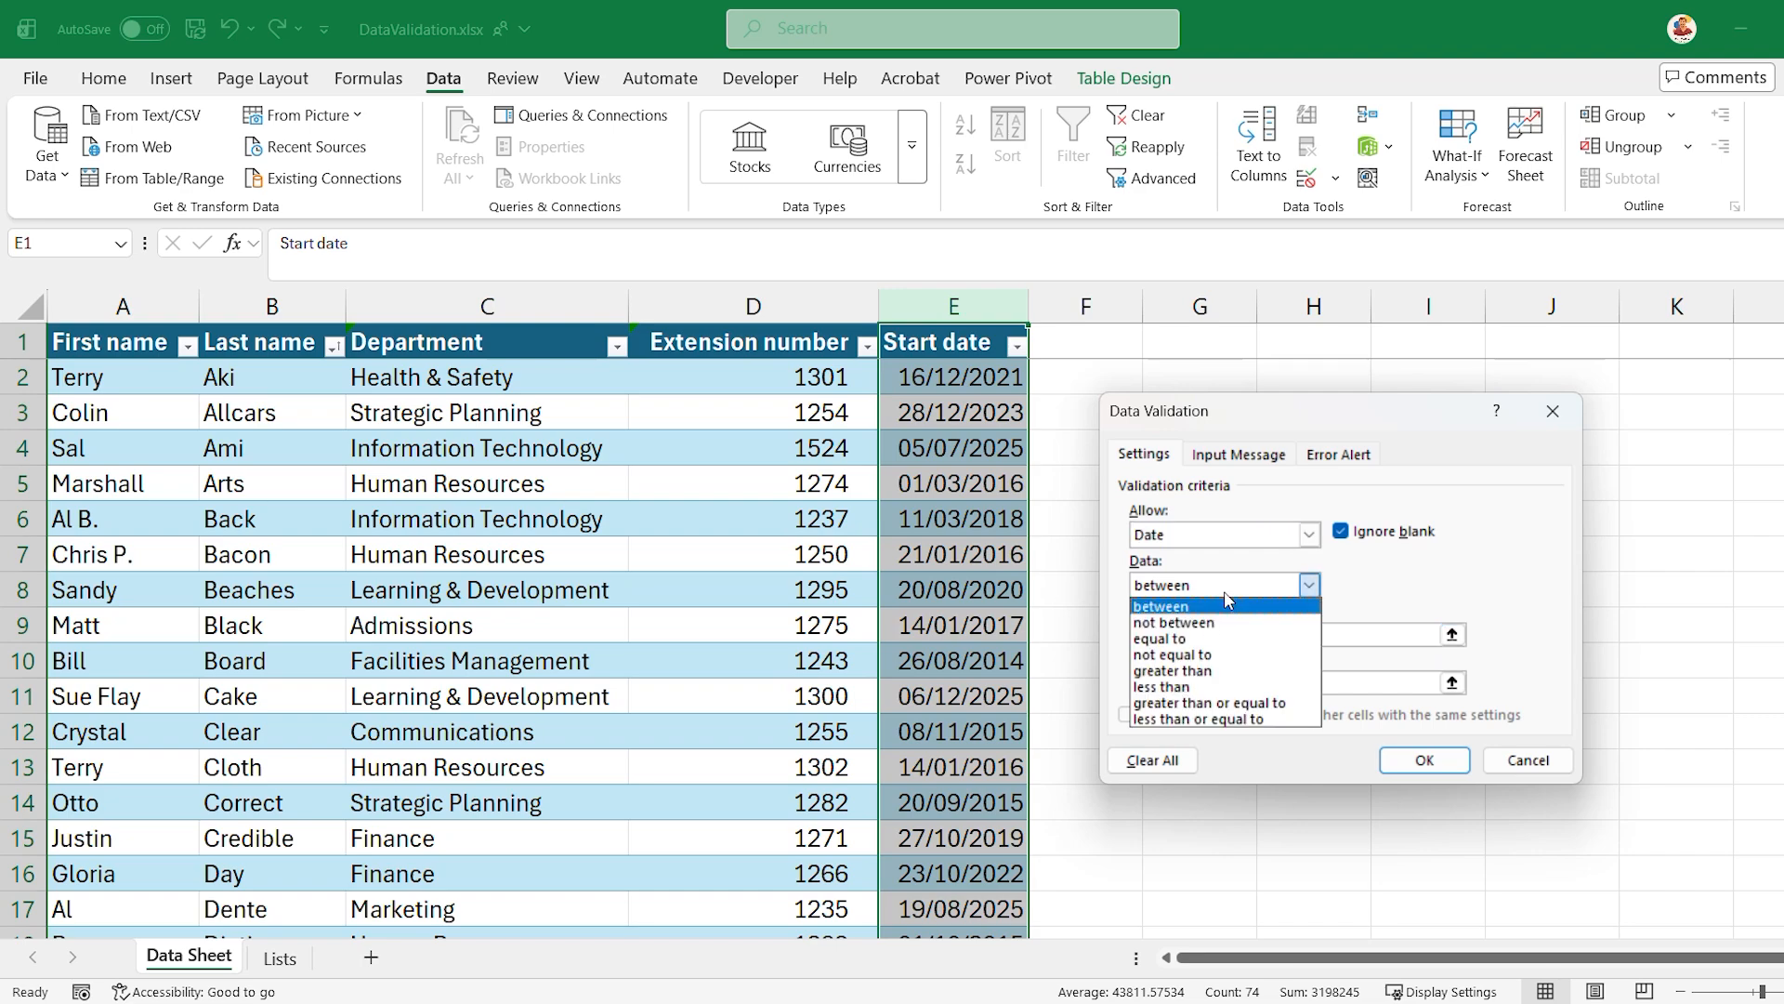
click(1215, 688)
click(1244, 637)
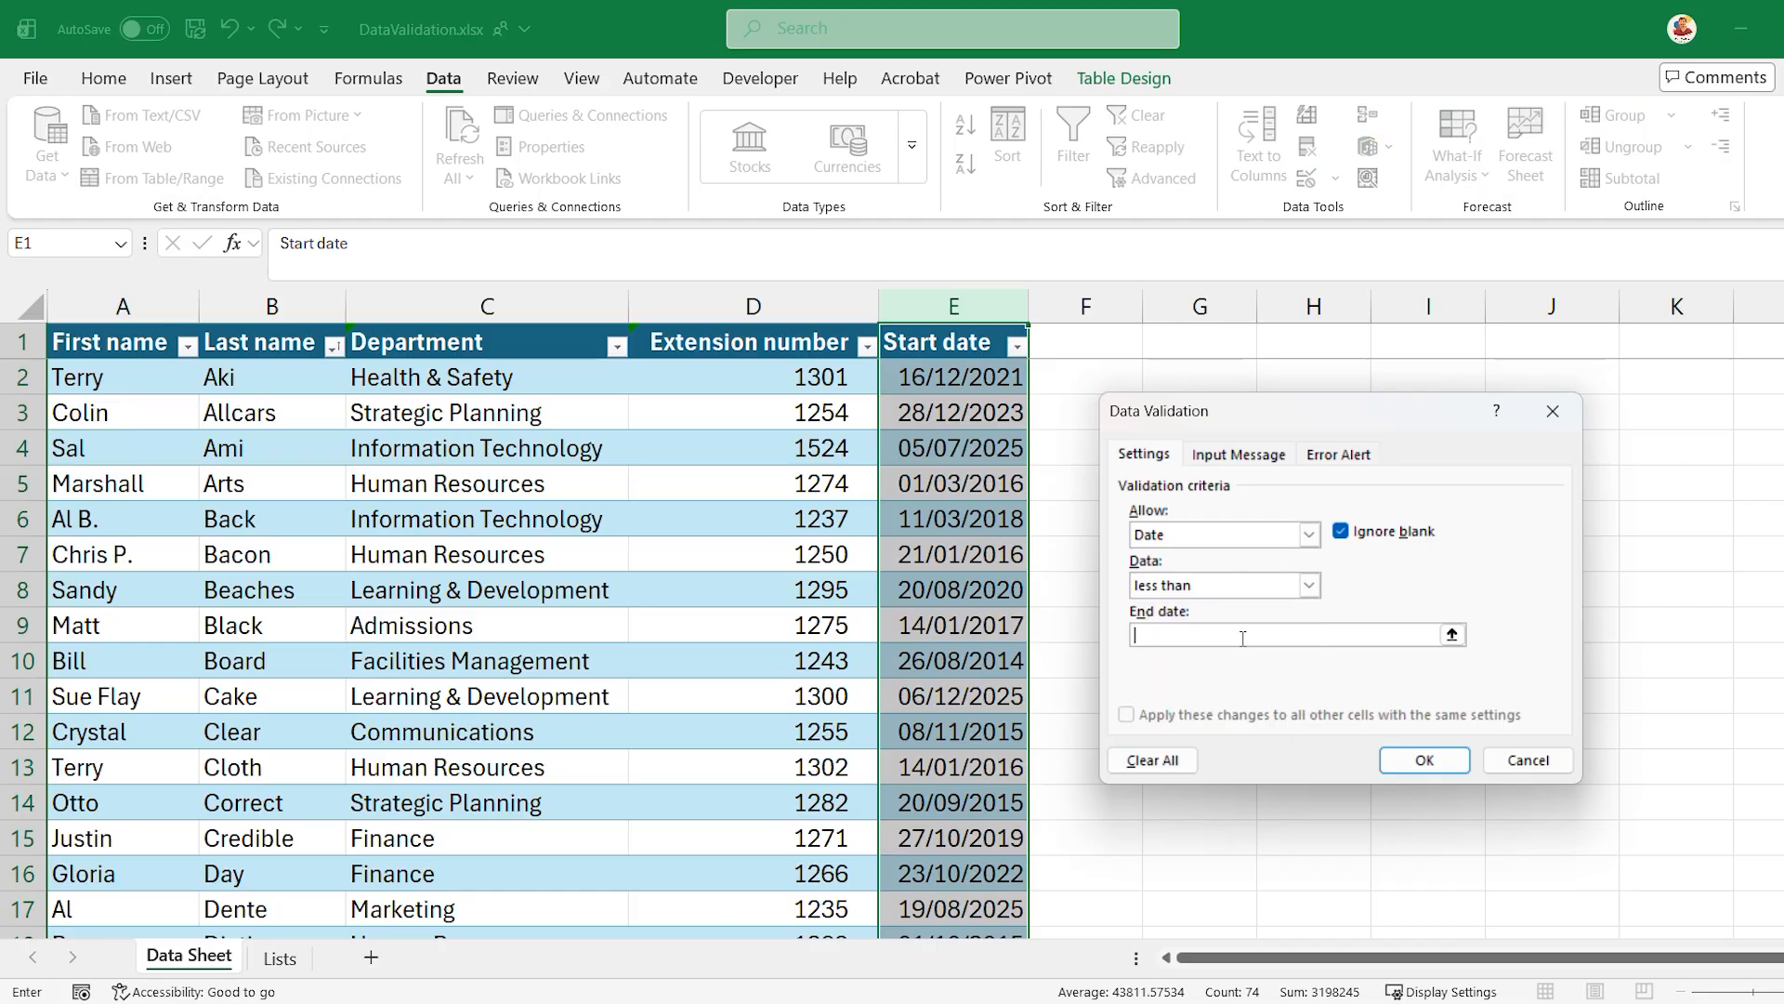
text(=today()
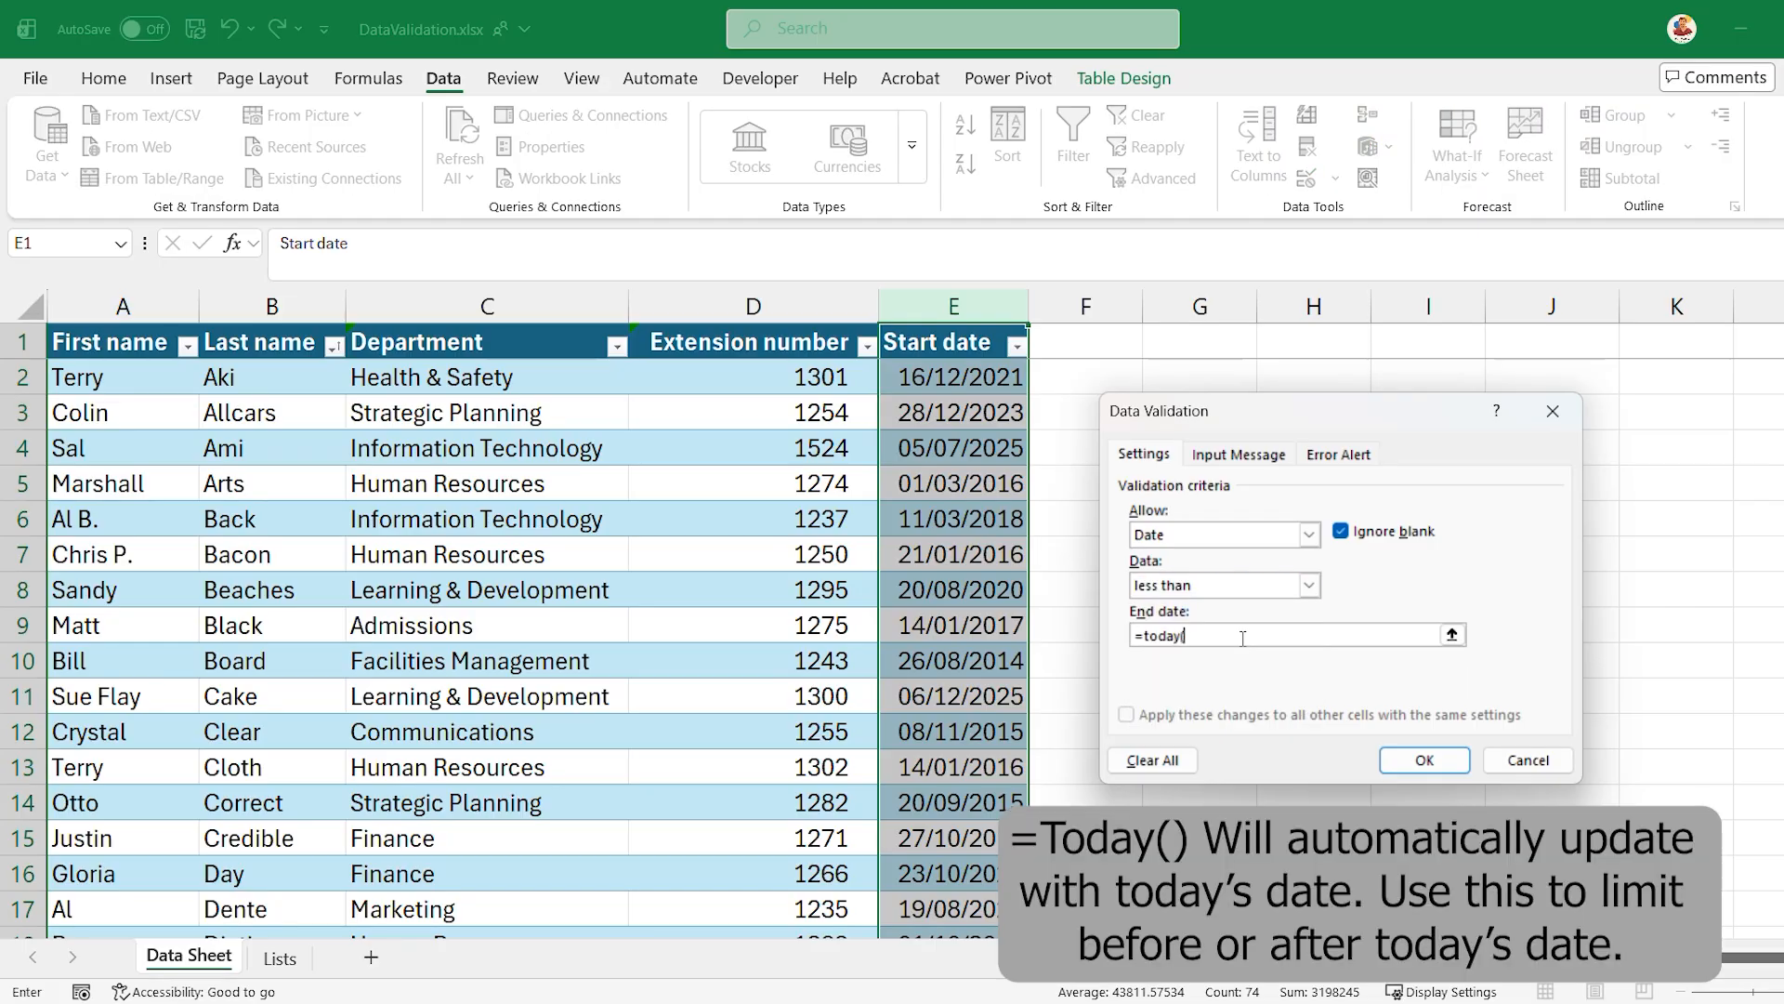
drag(1237, 639, 1127, 638)
click(1247, 638)
click(1424, 759)
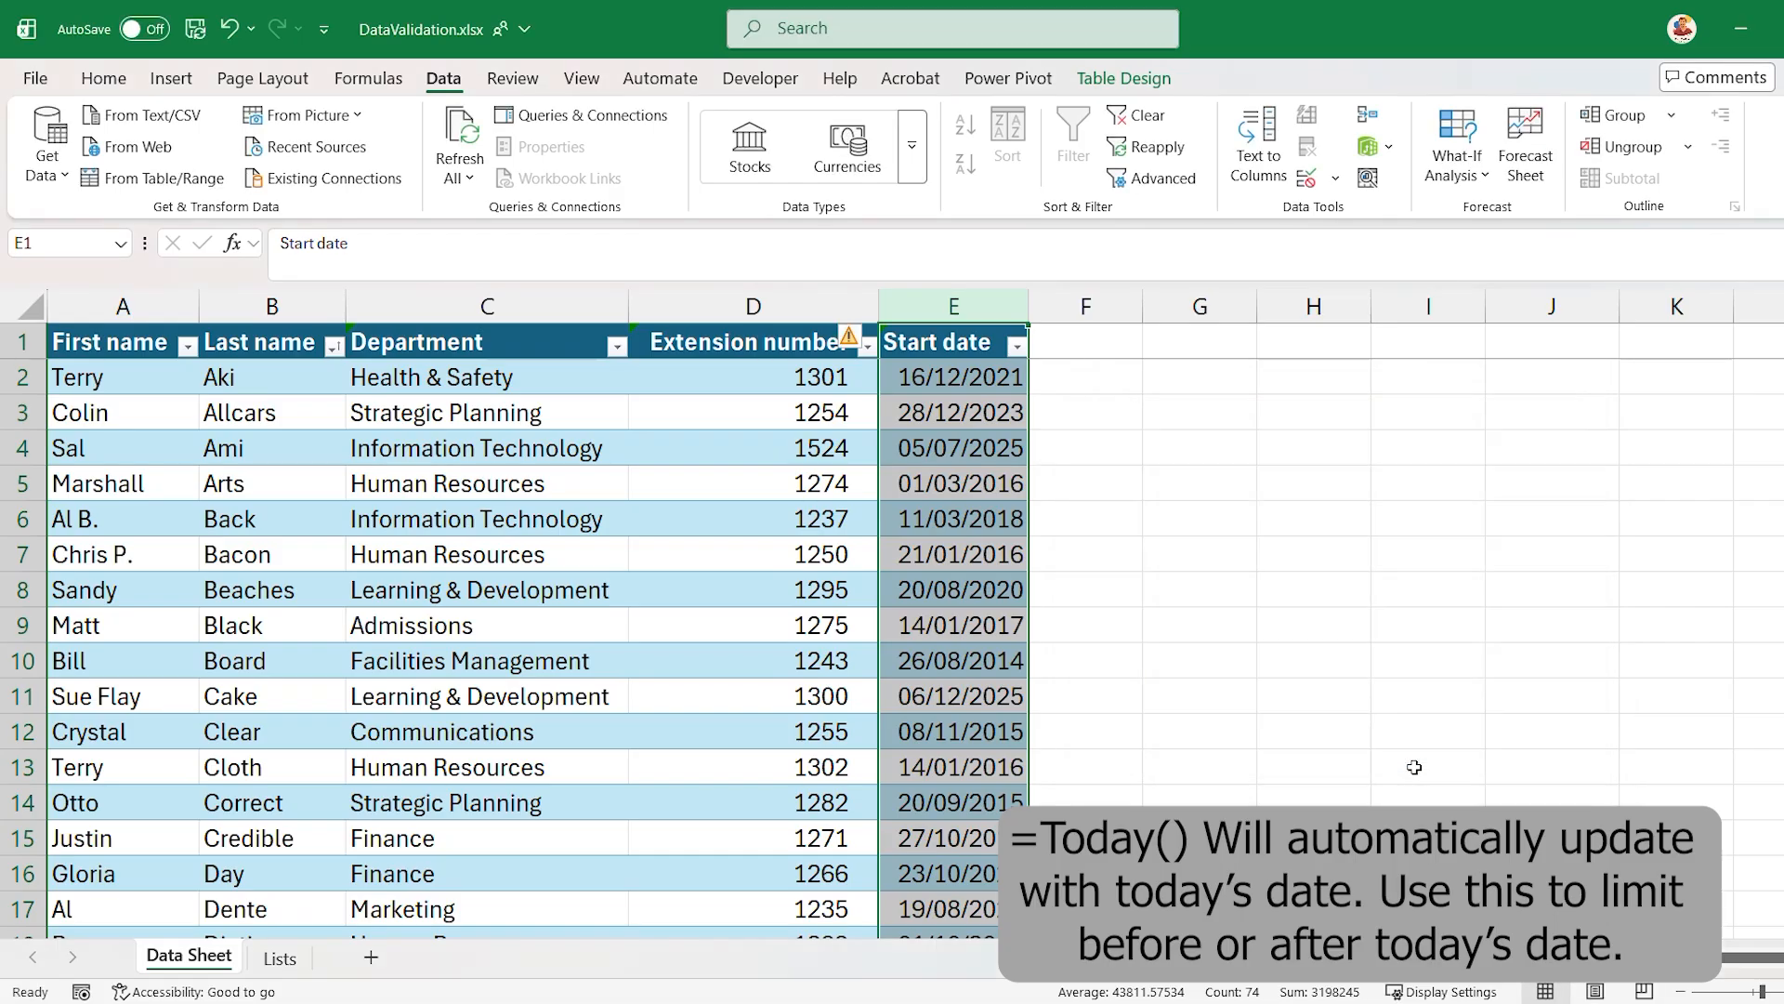
- Try to enter 20/03/2026 as the start date in cell E5
click(1018, 490)
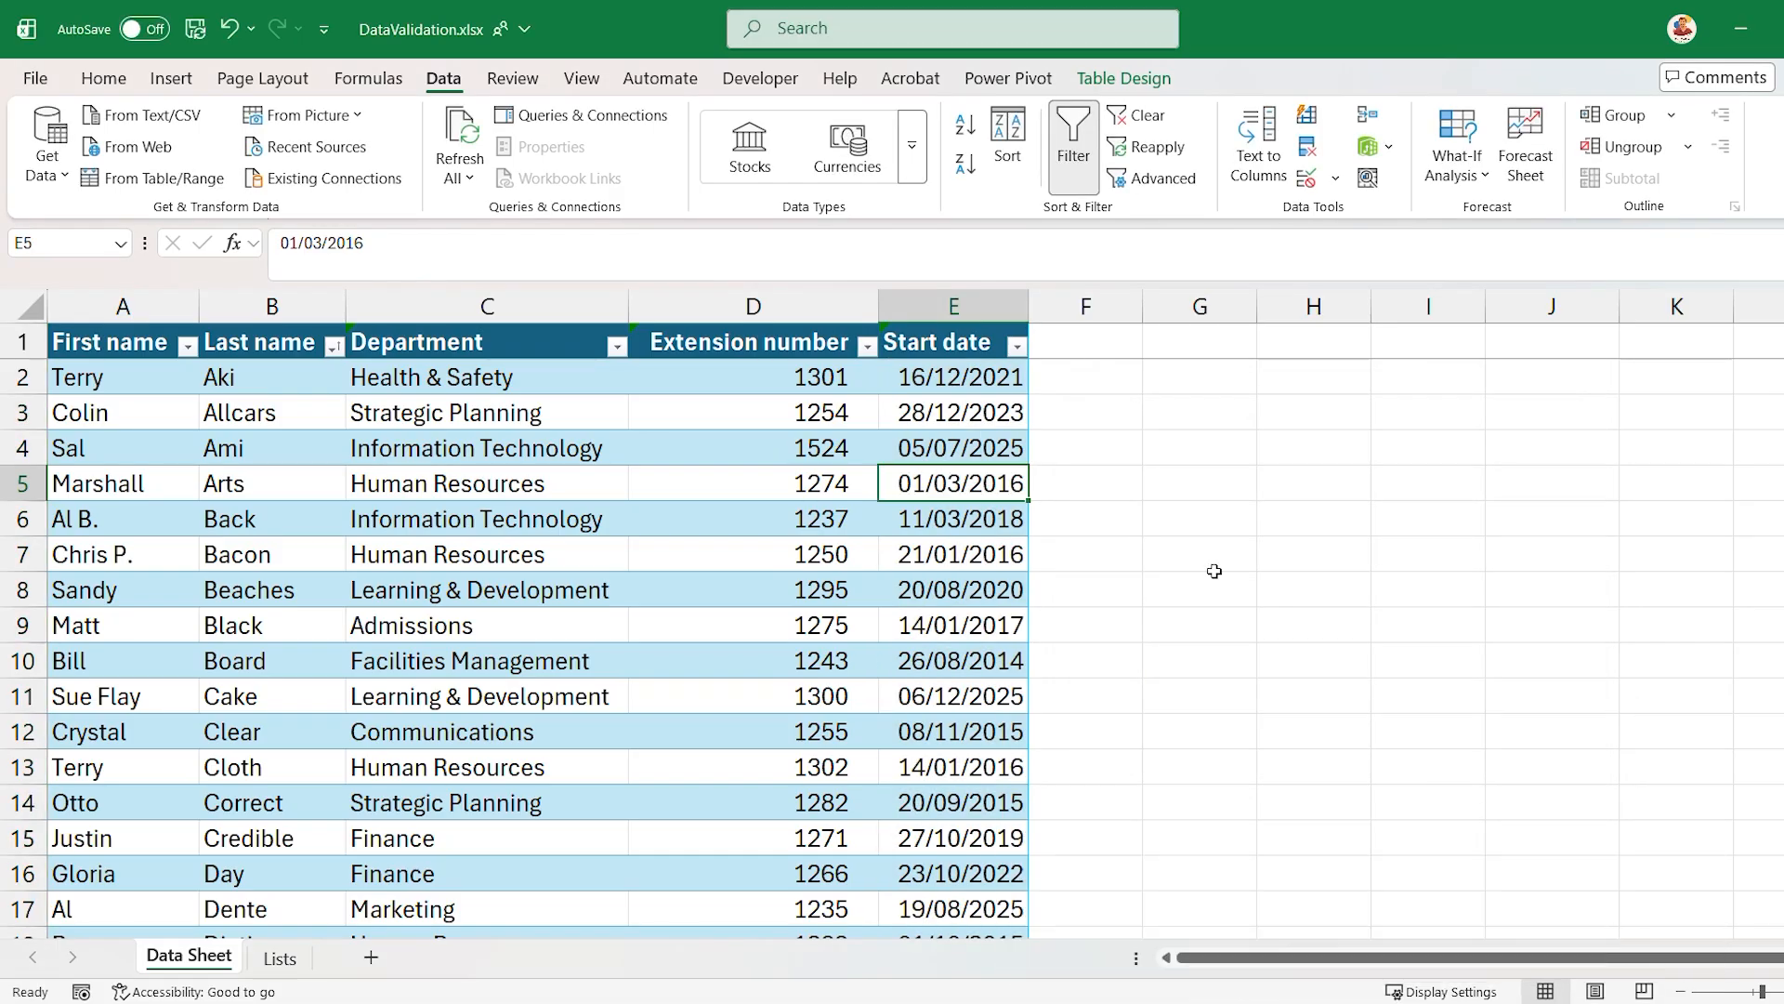
text(20/03/2026)
key(Return)
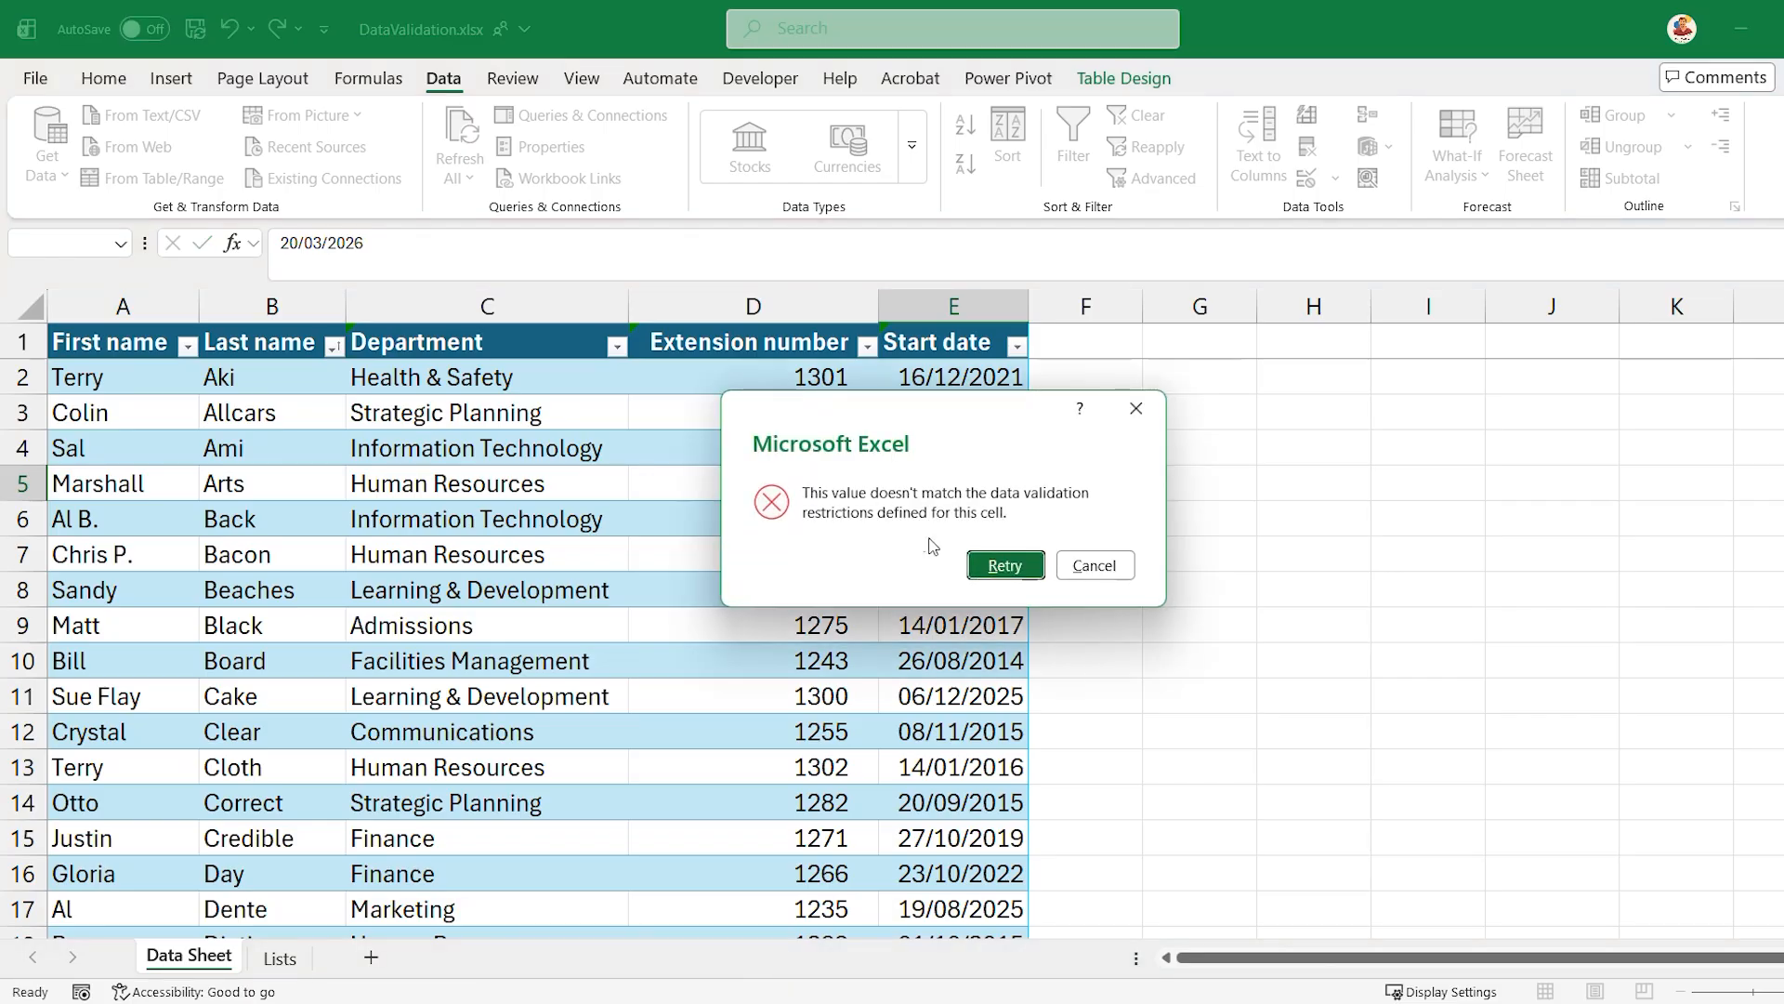
click(1096, 565)
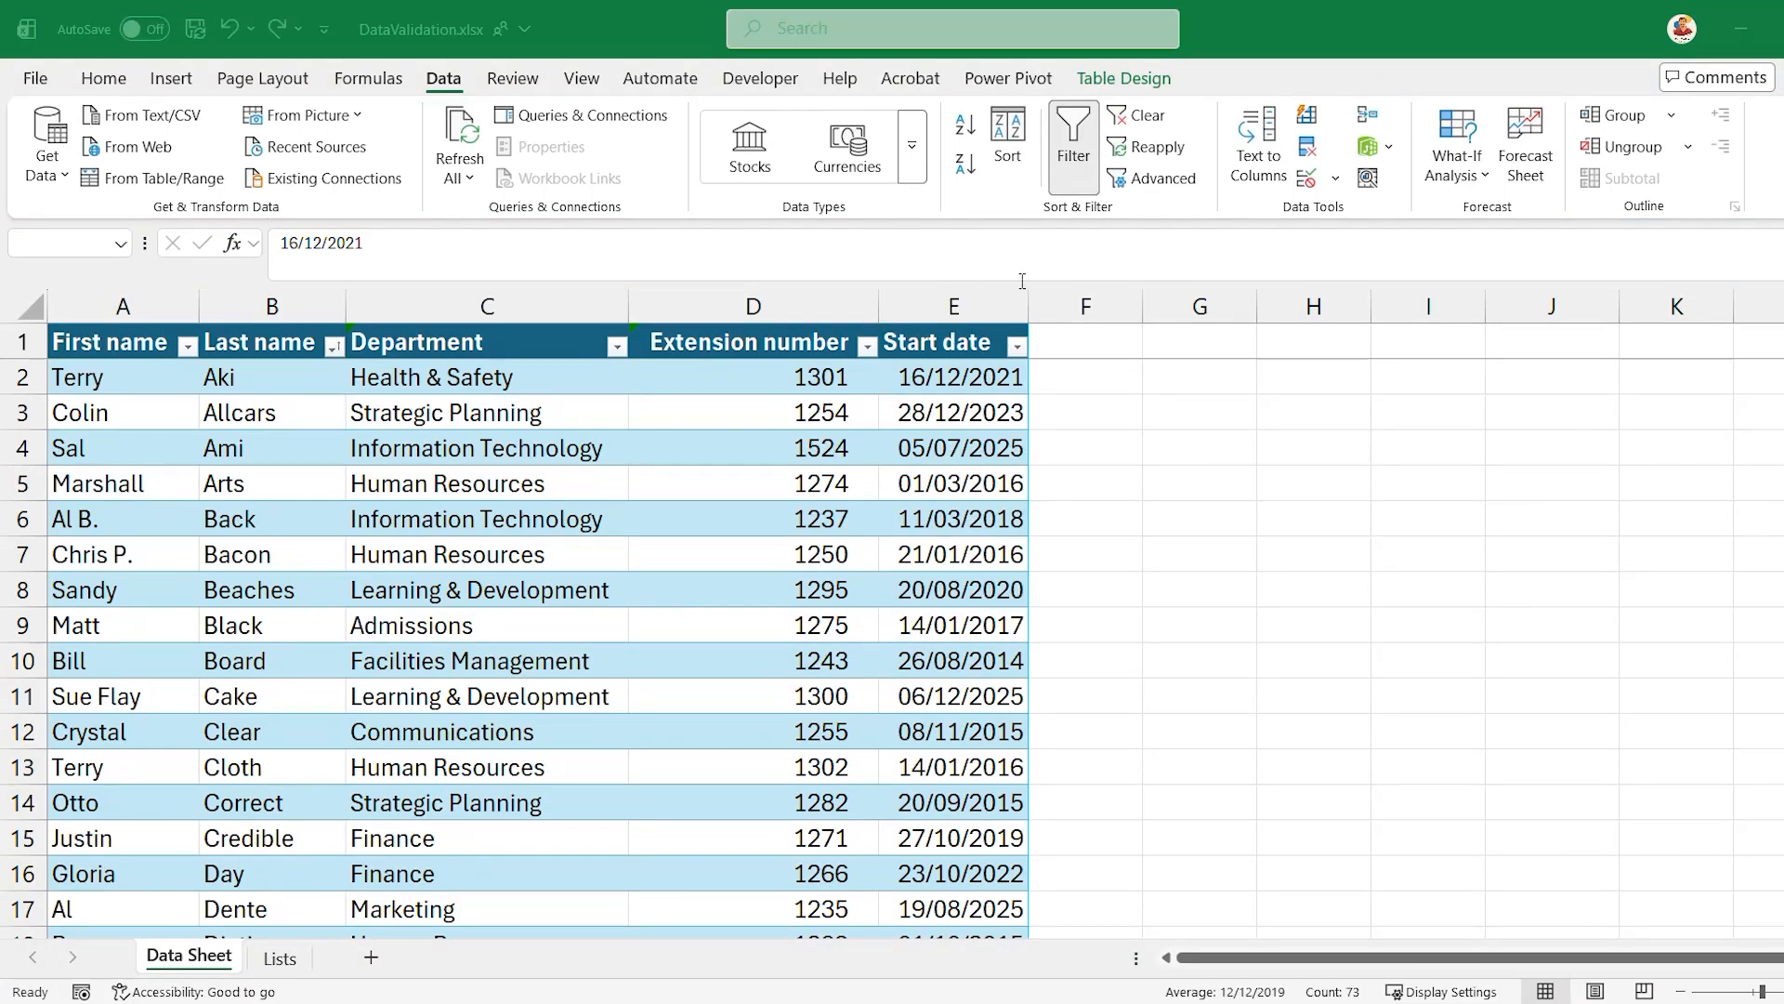
- Give the Start date cells a validation input message titled "Please enter a date in the past"
click(1206, 400)
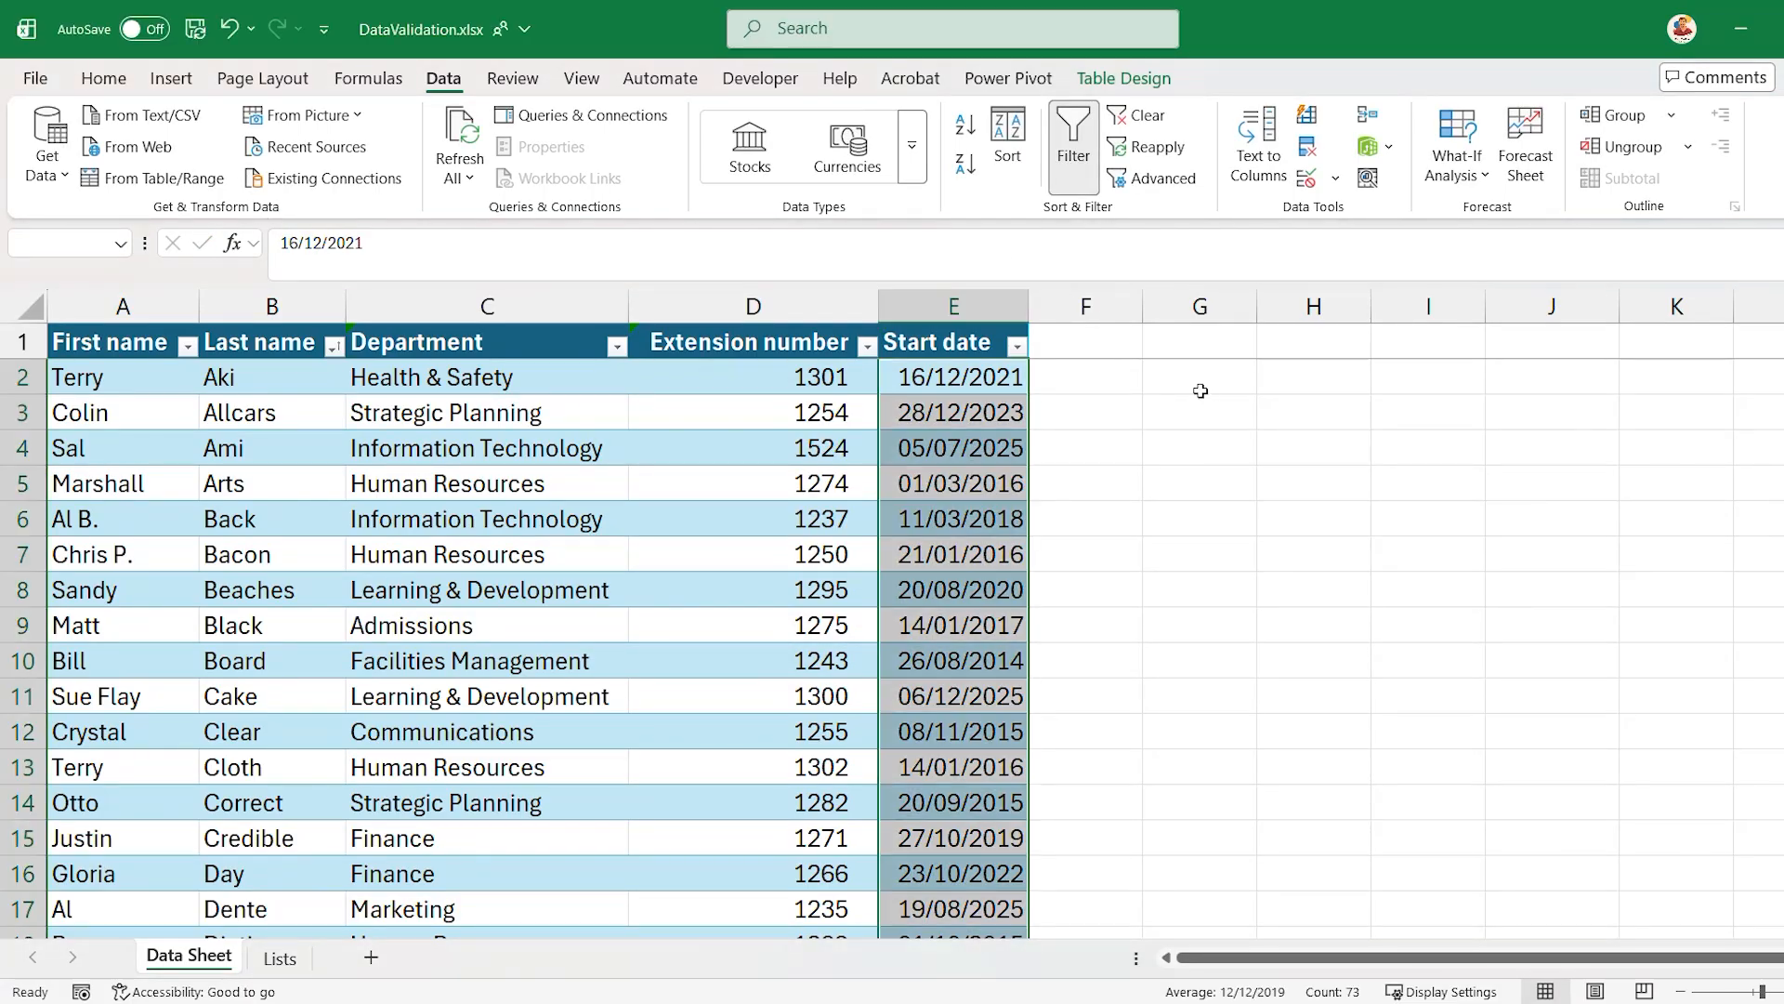
click(1310, 177)
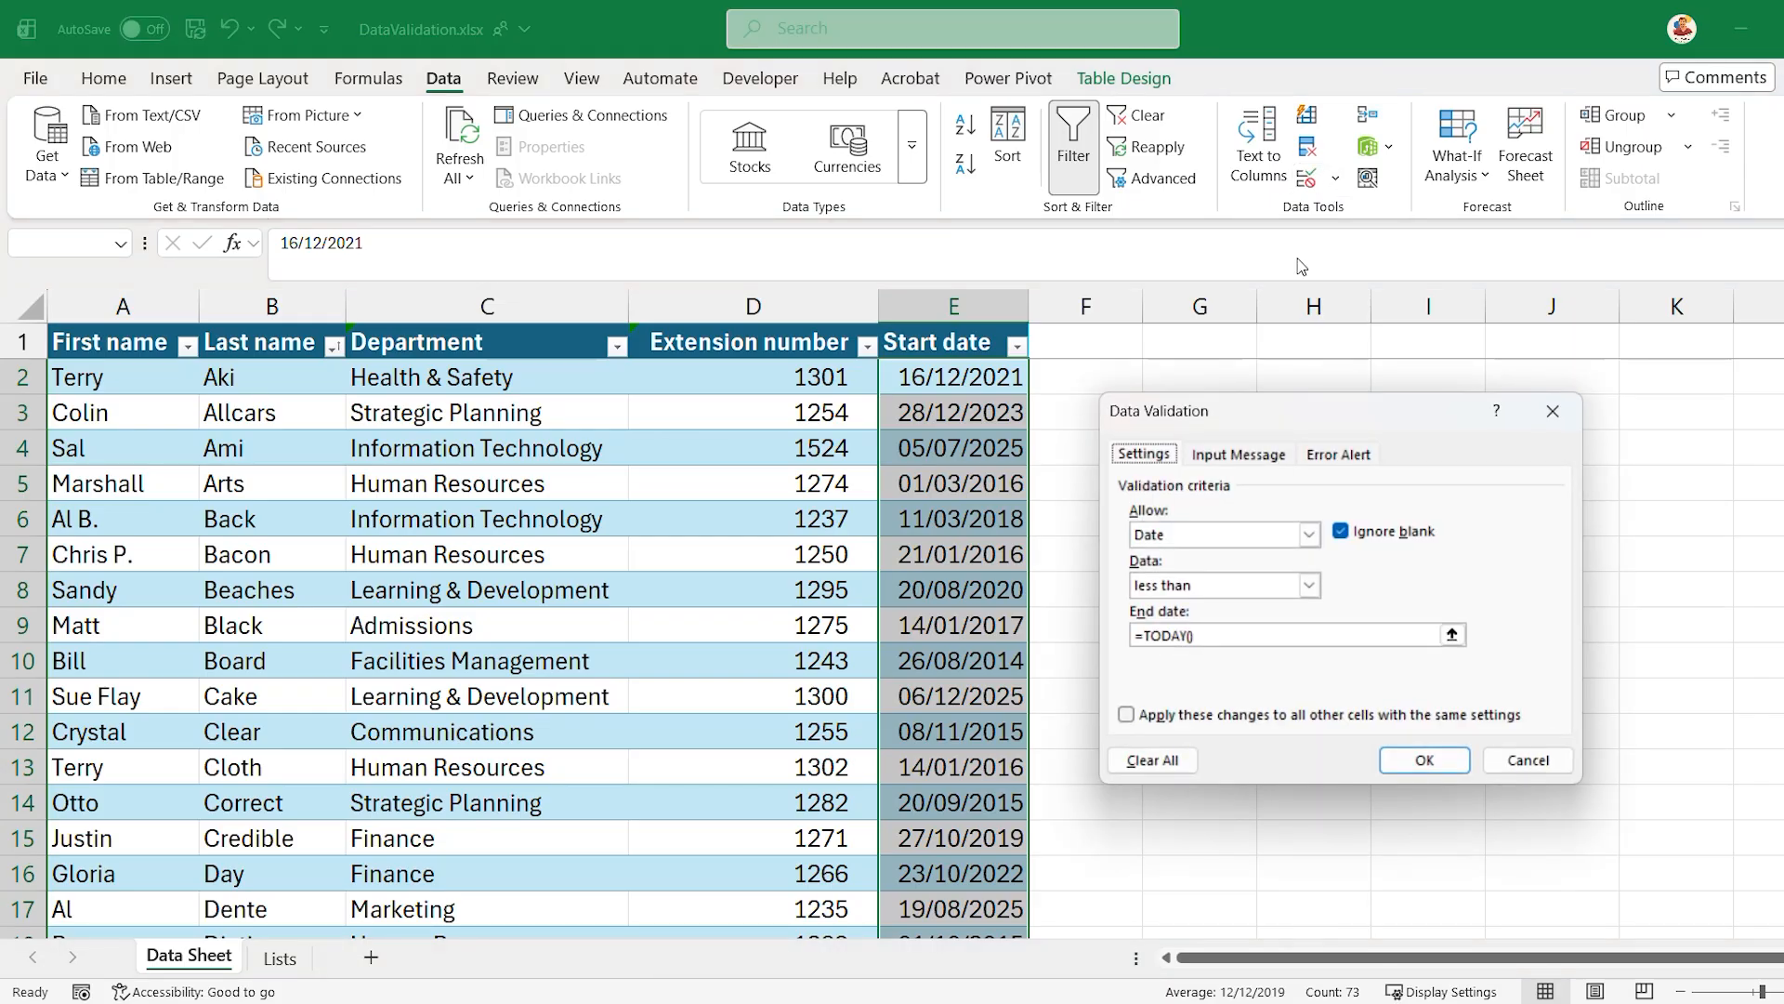
click(1240, 455)
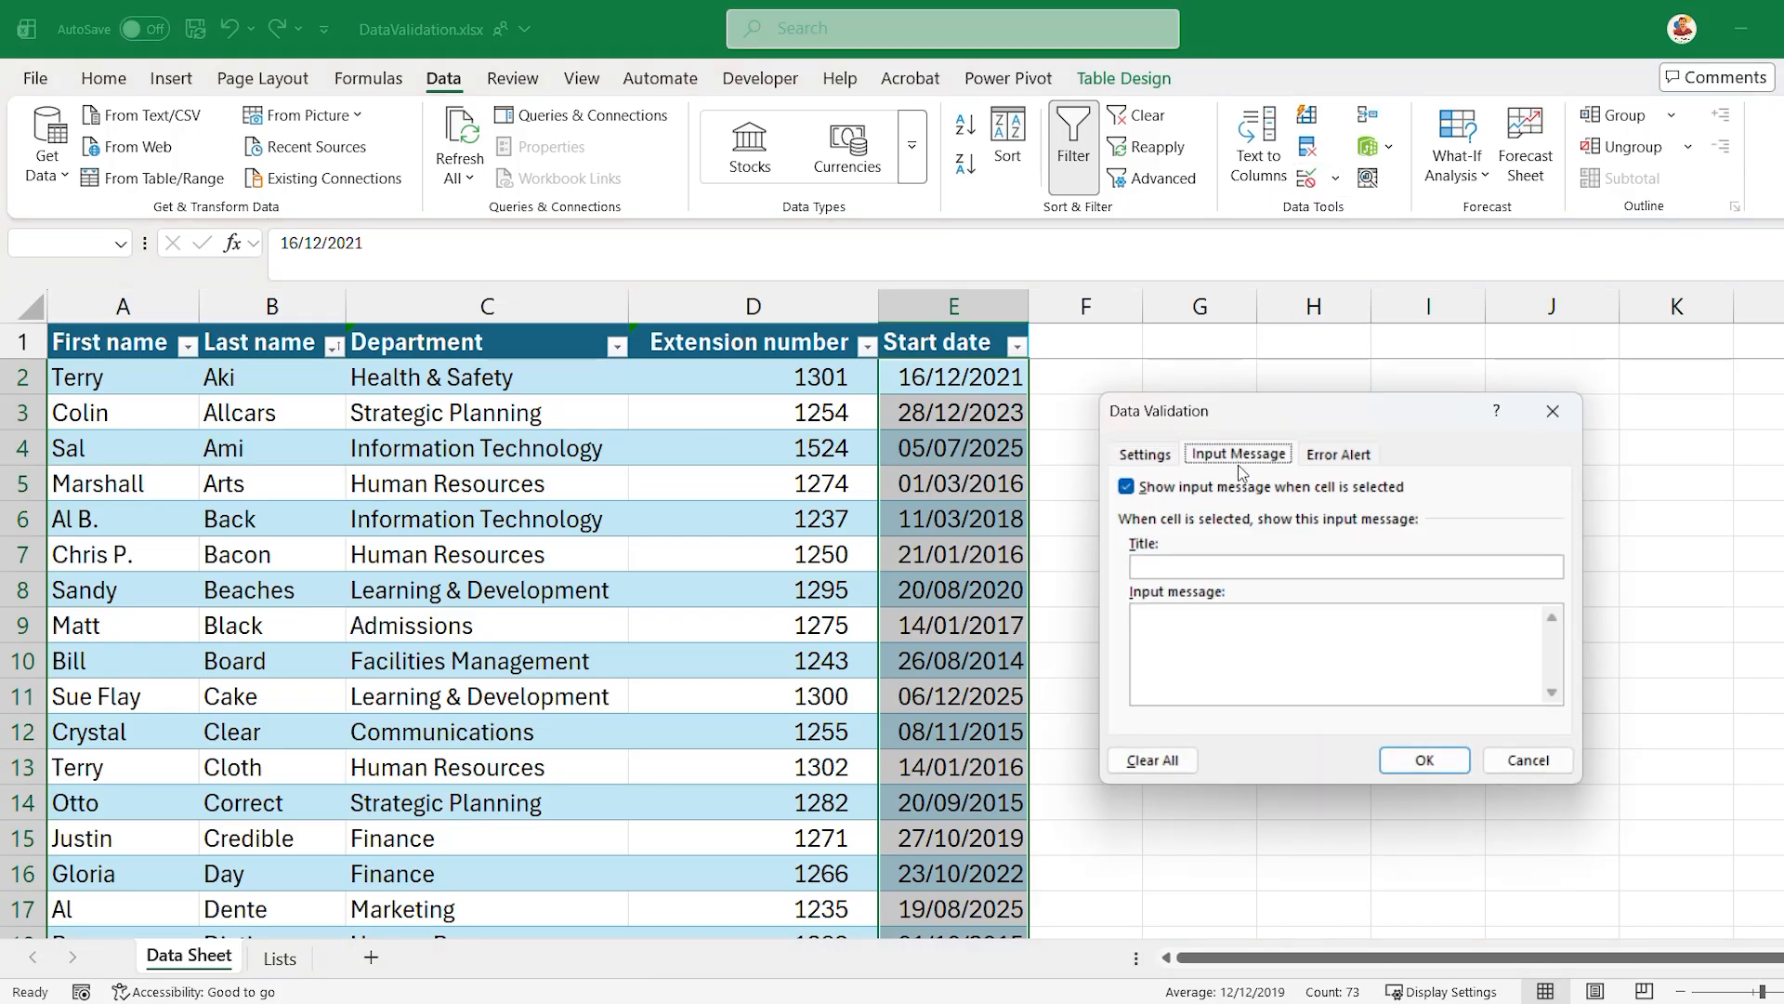
click(1242, 569)
text(Please enter a date i)
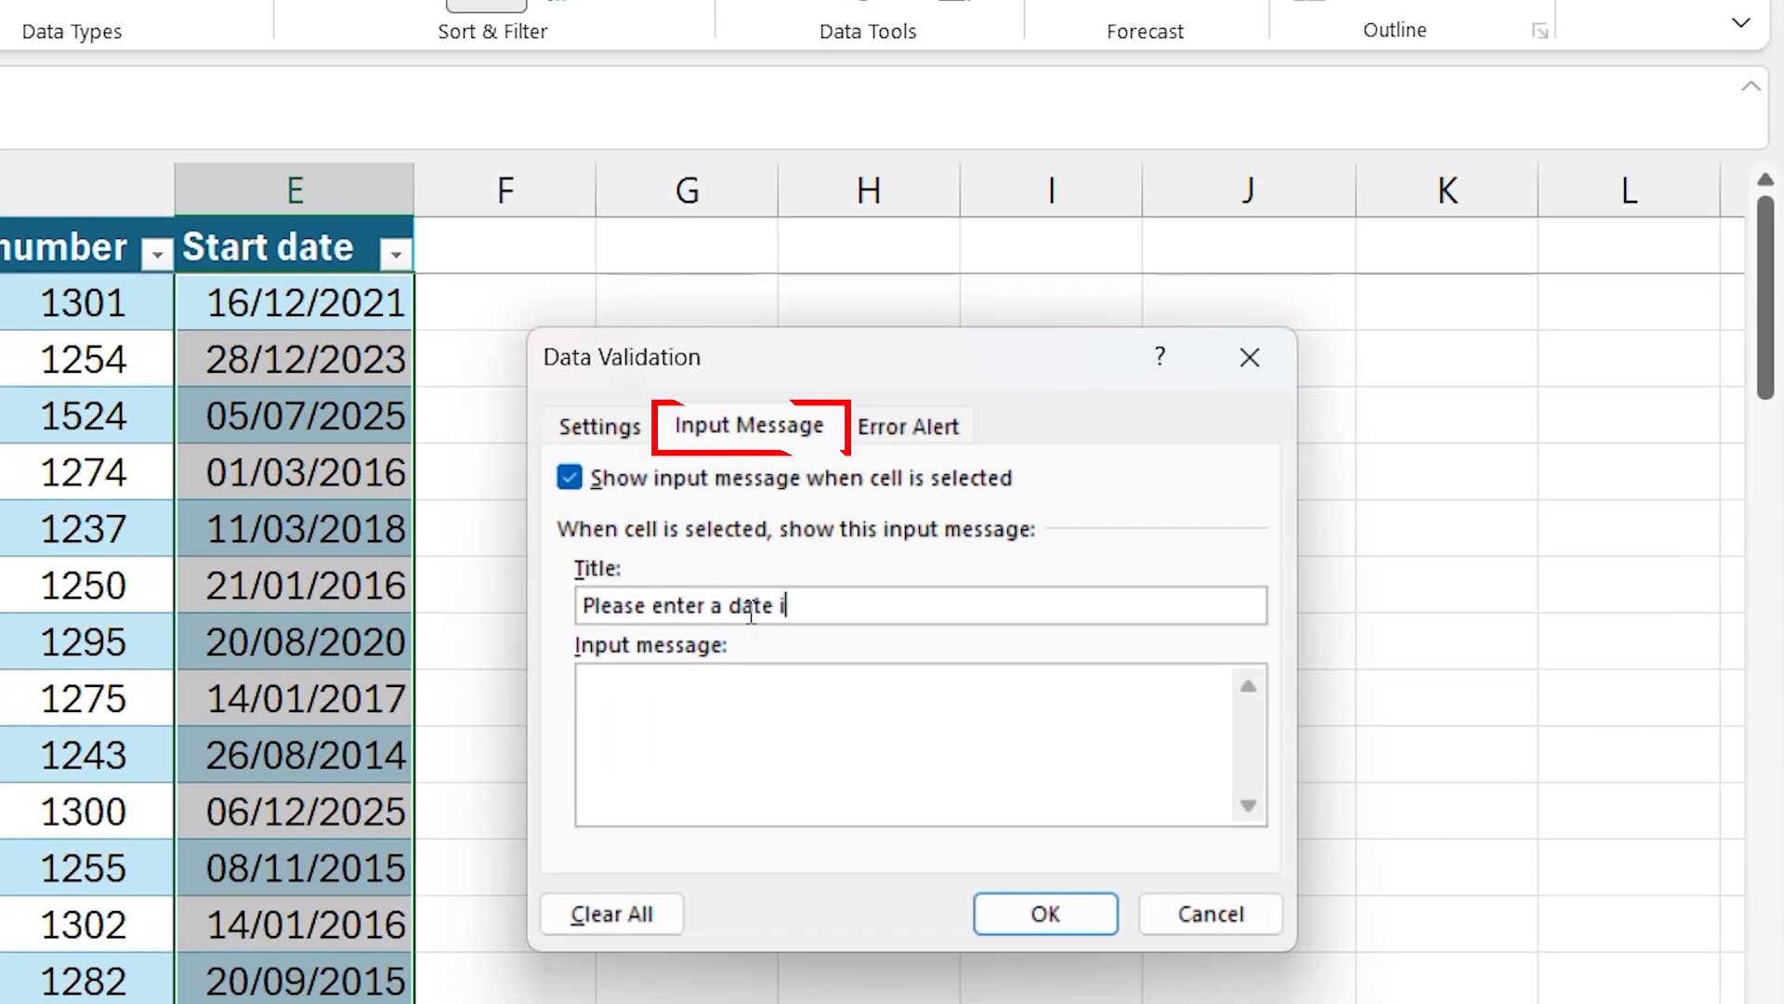
text(n the past)
- Set the input message text to "Only dates in the past will be allowed" and apply it
click(784, 700)
text(Only dates in t)
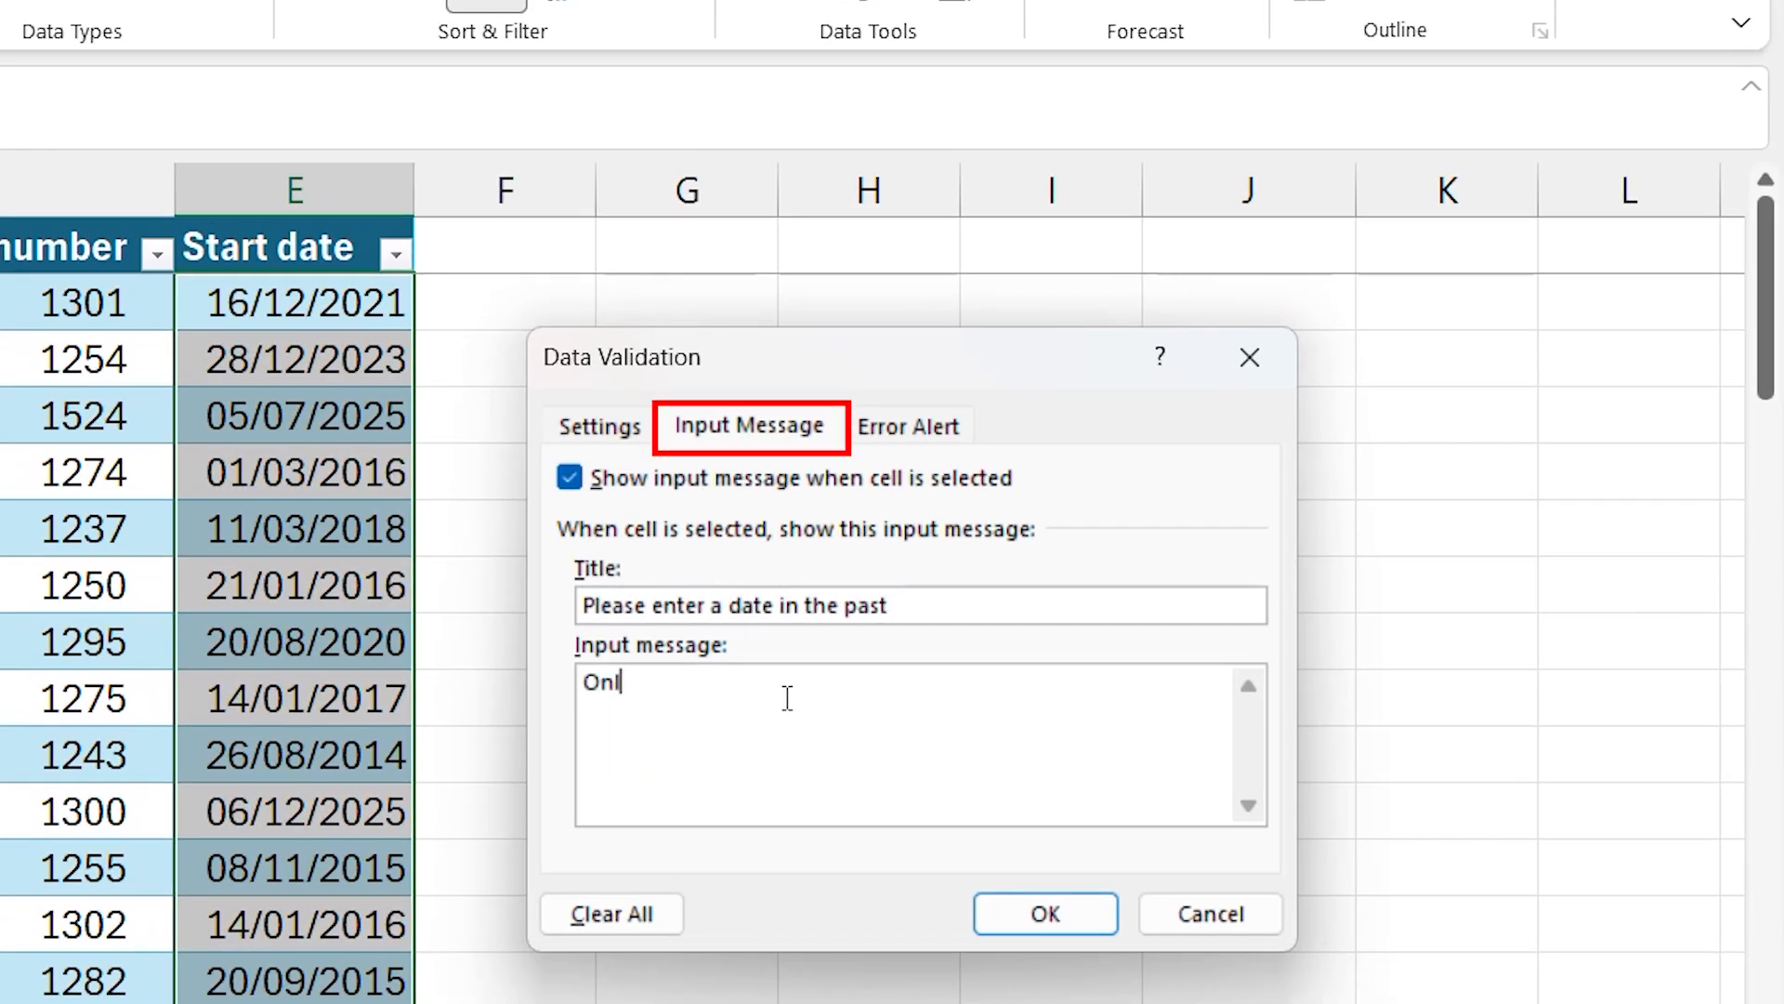
text(w)
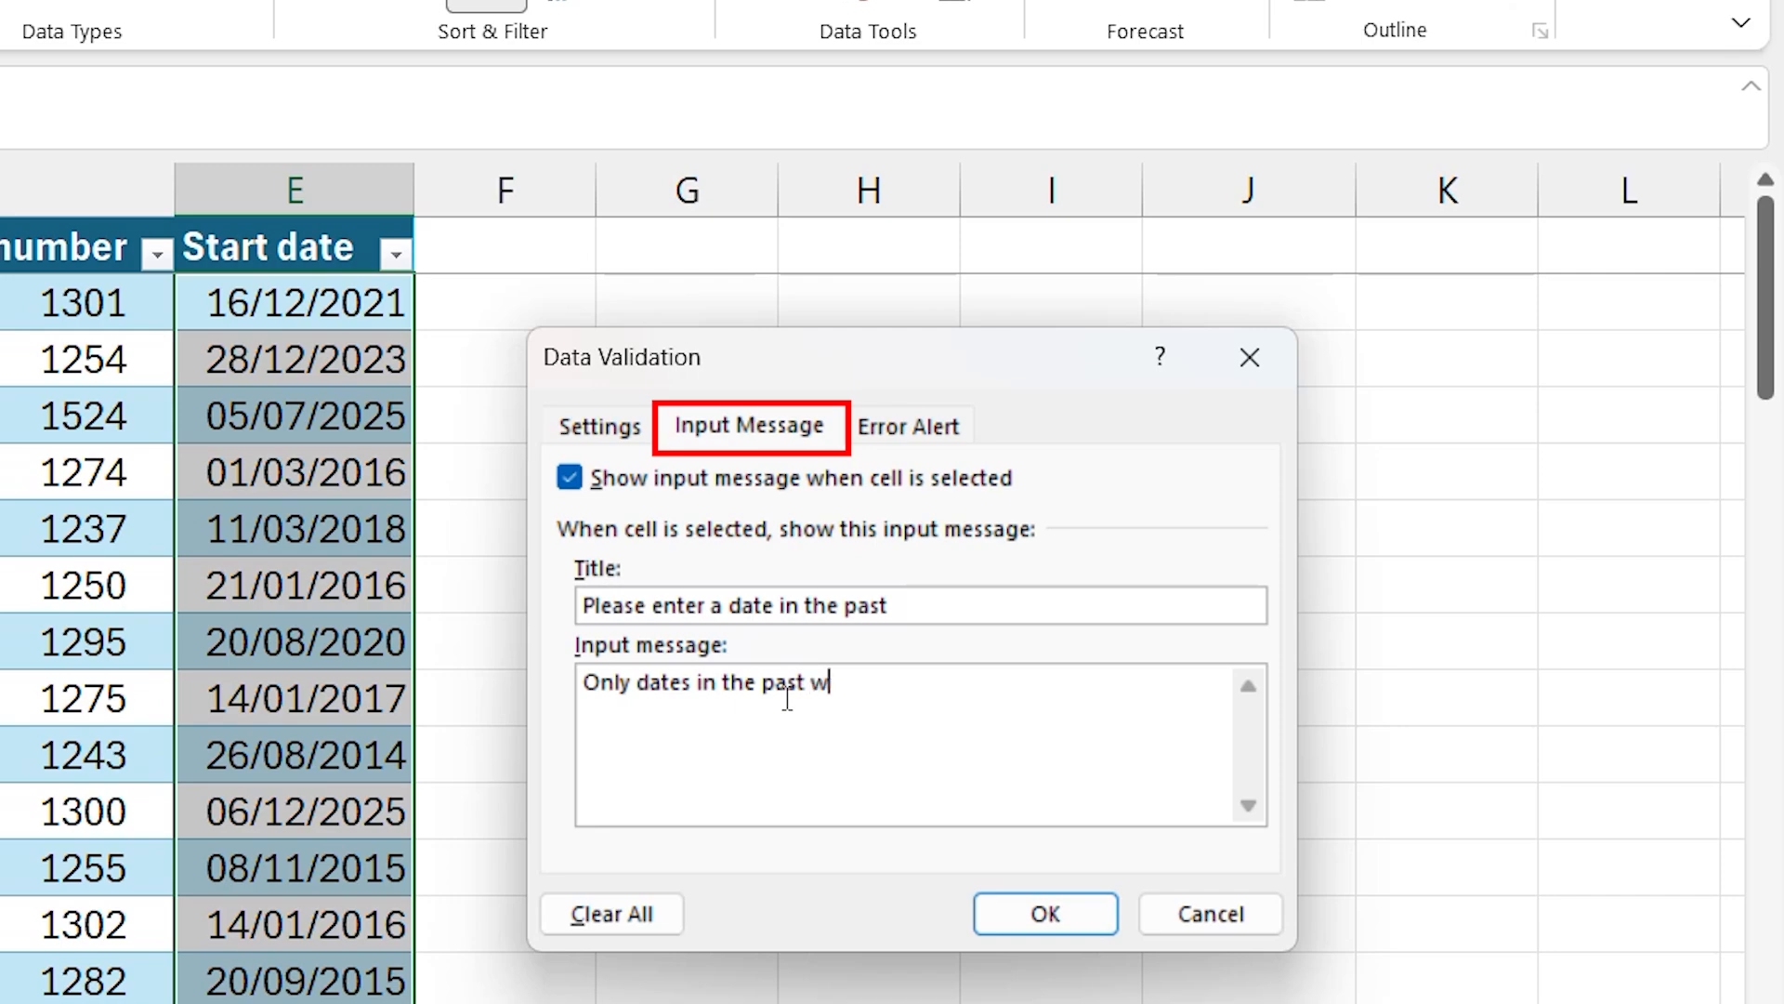
text(ill be allowed)
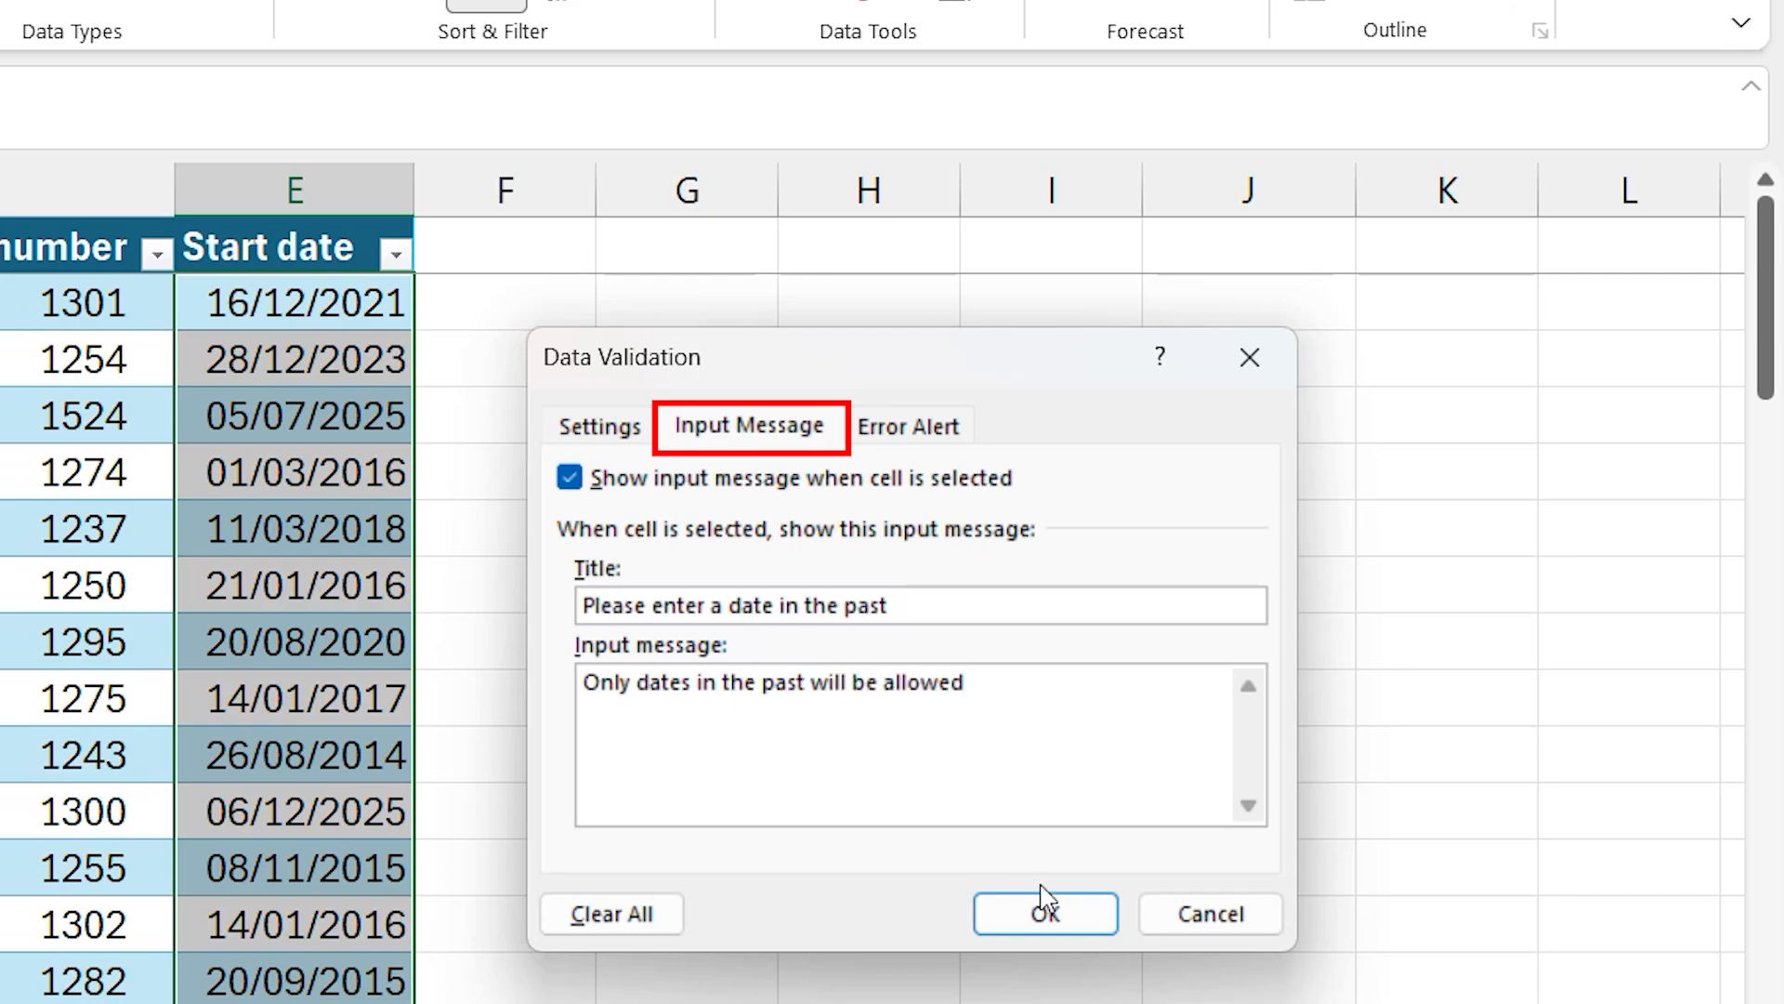
click(1045, 915)
- Check the input message on the start date cells E5 and E4
click(530, 598)
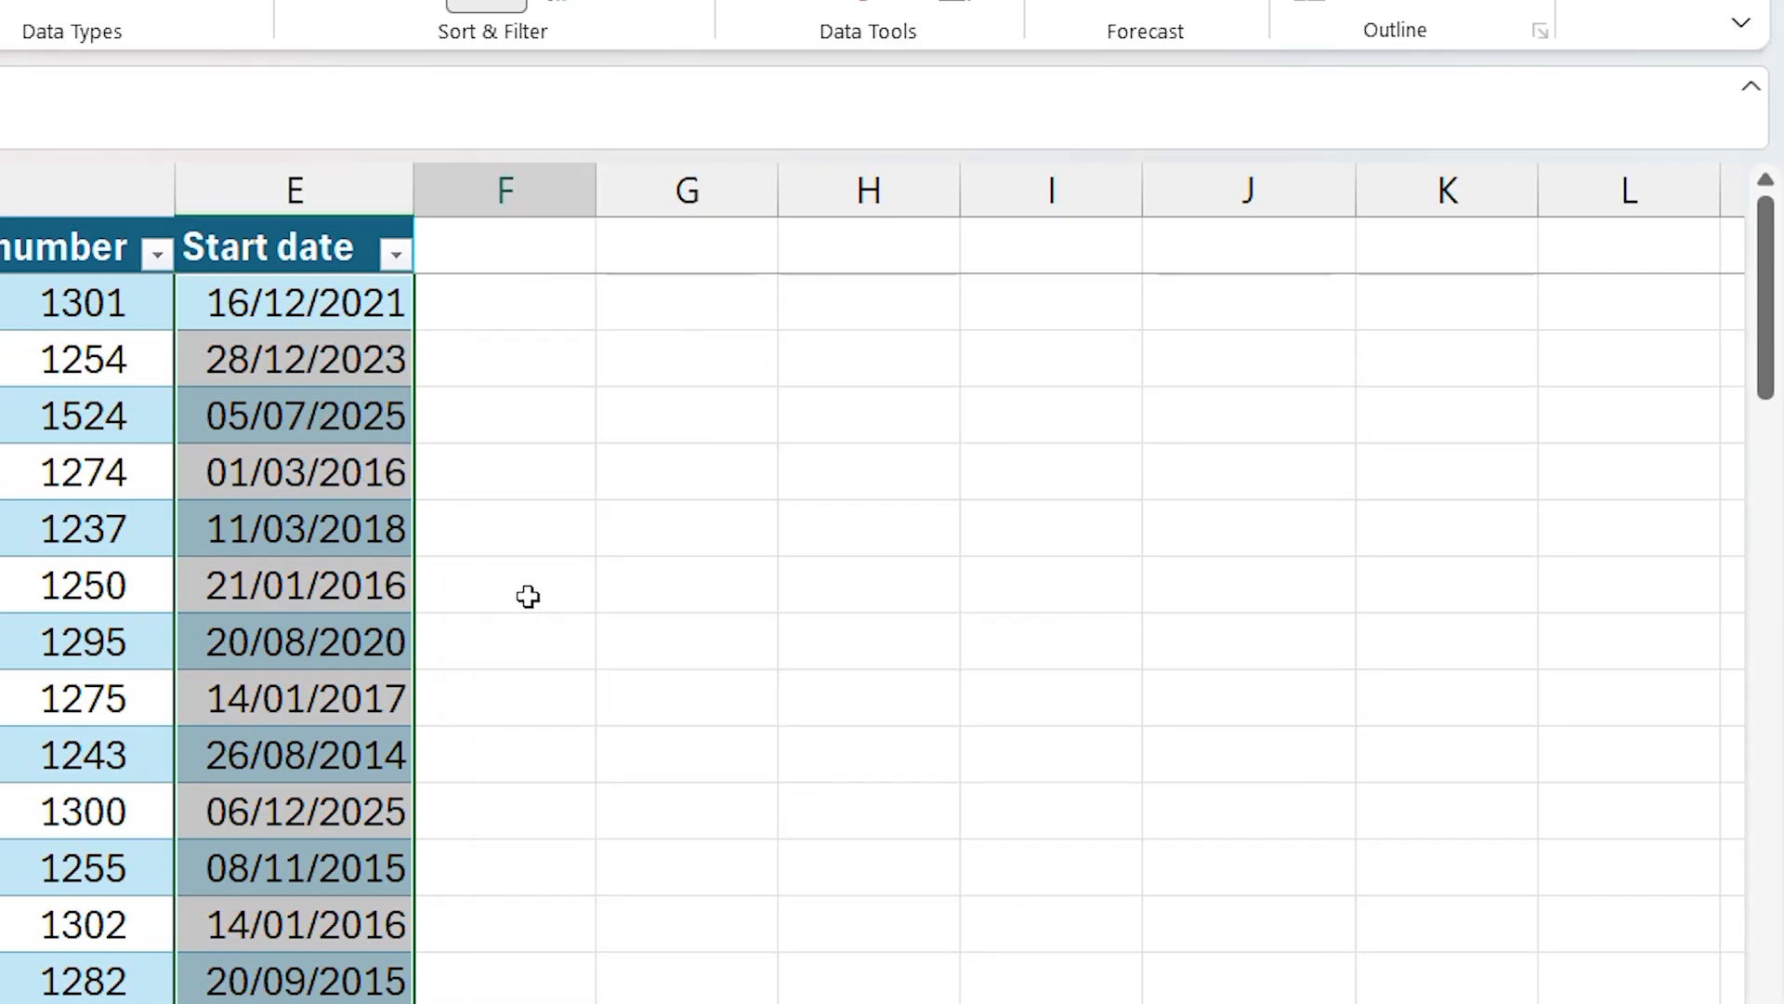
click(362, 470)
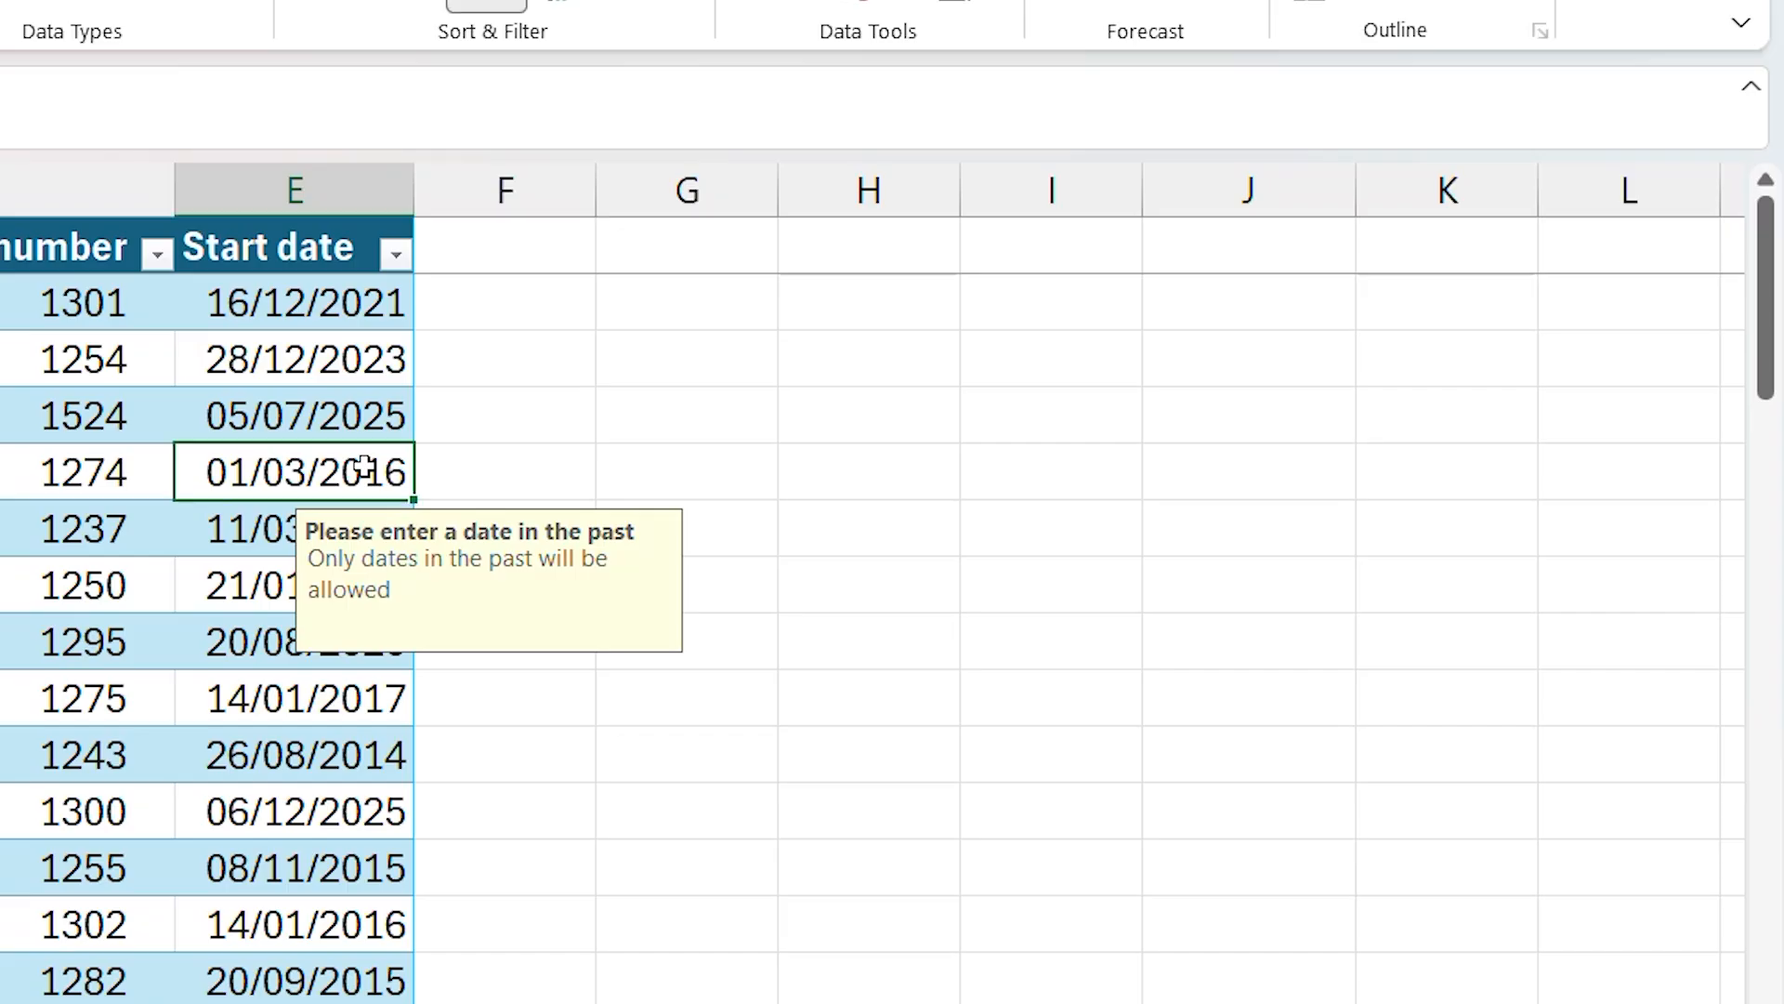
click(368, 391)
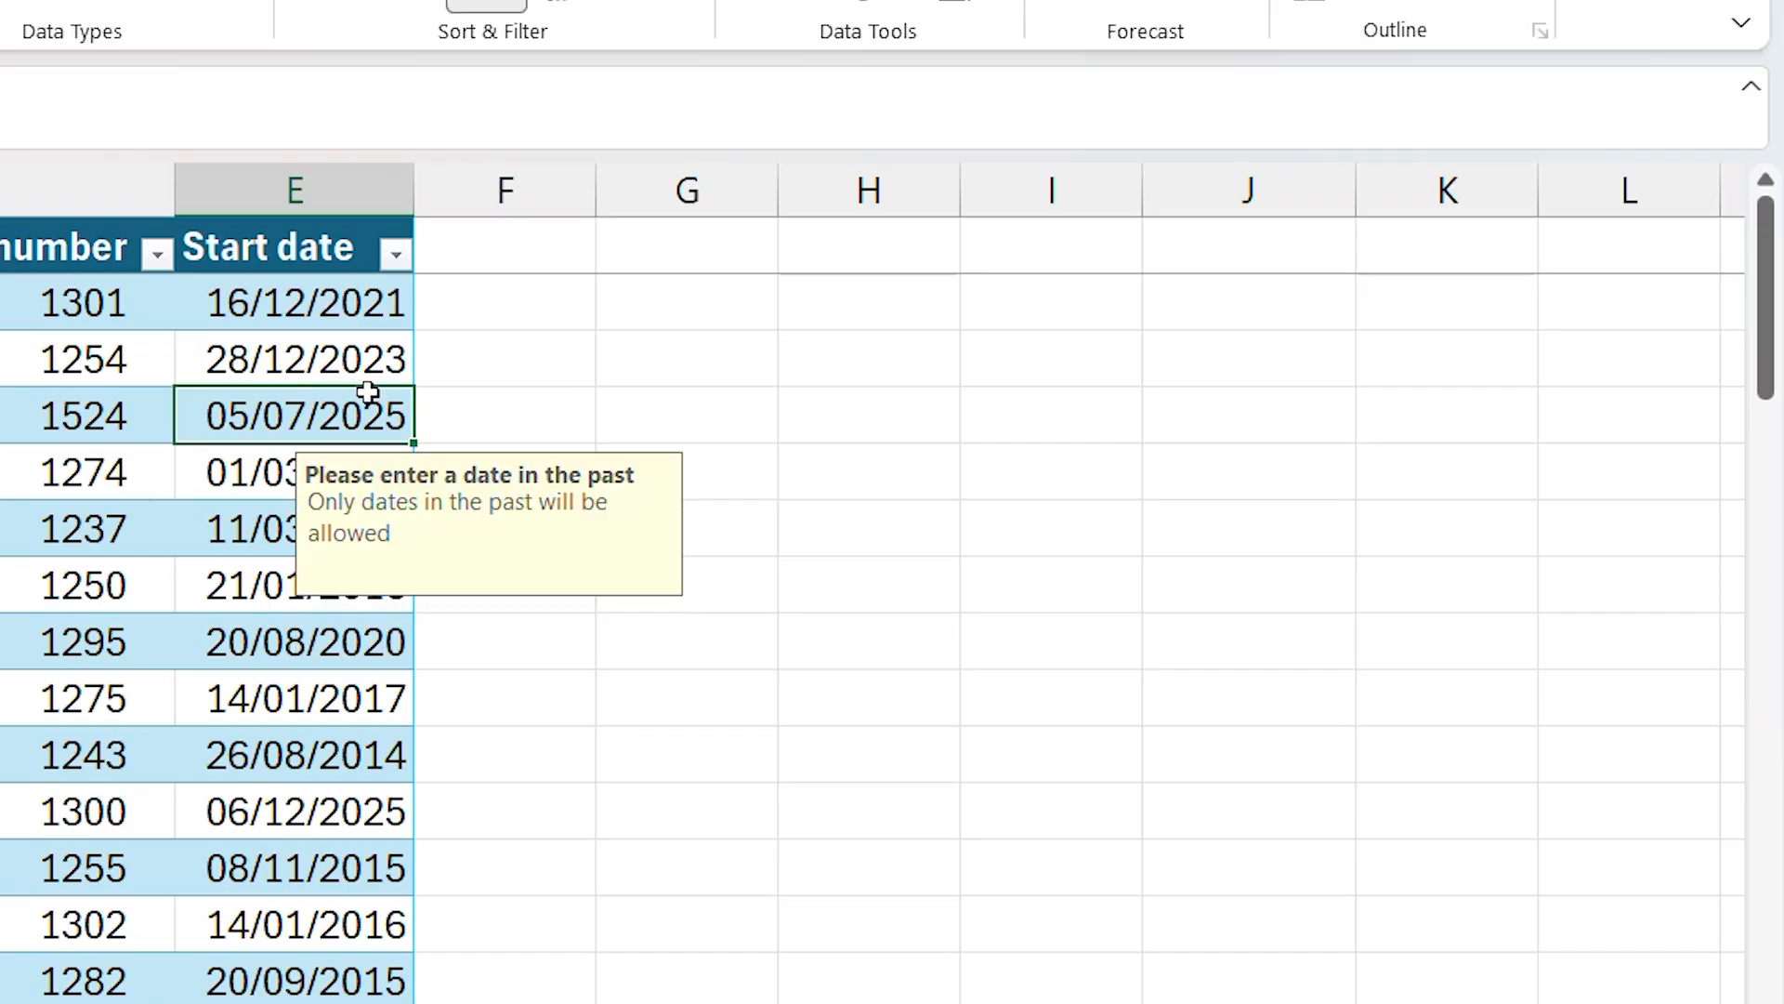
- Set cell E4's validation error alert to the title "Date incorrect" and the message "Please enter a date in the past"
click(869, 14)
click(932, 430)
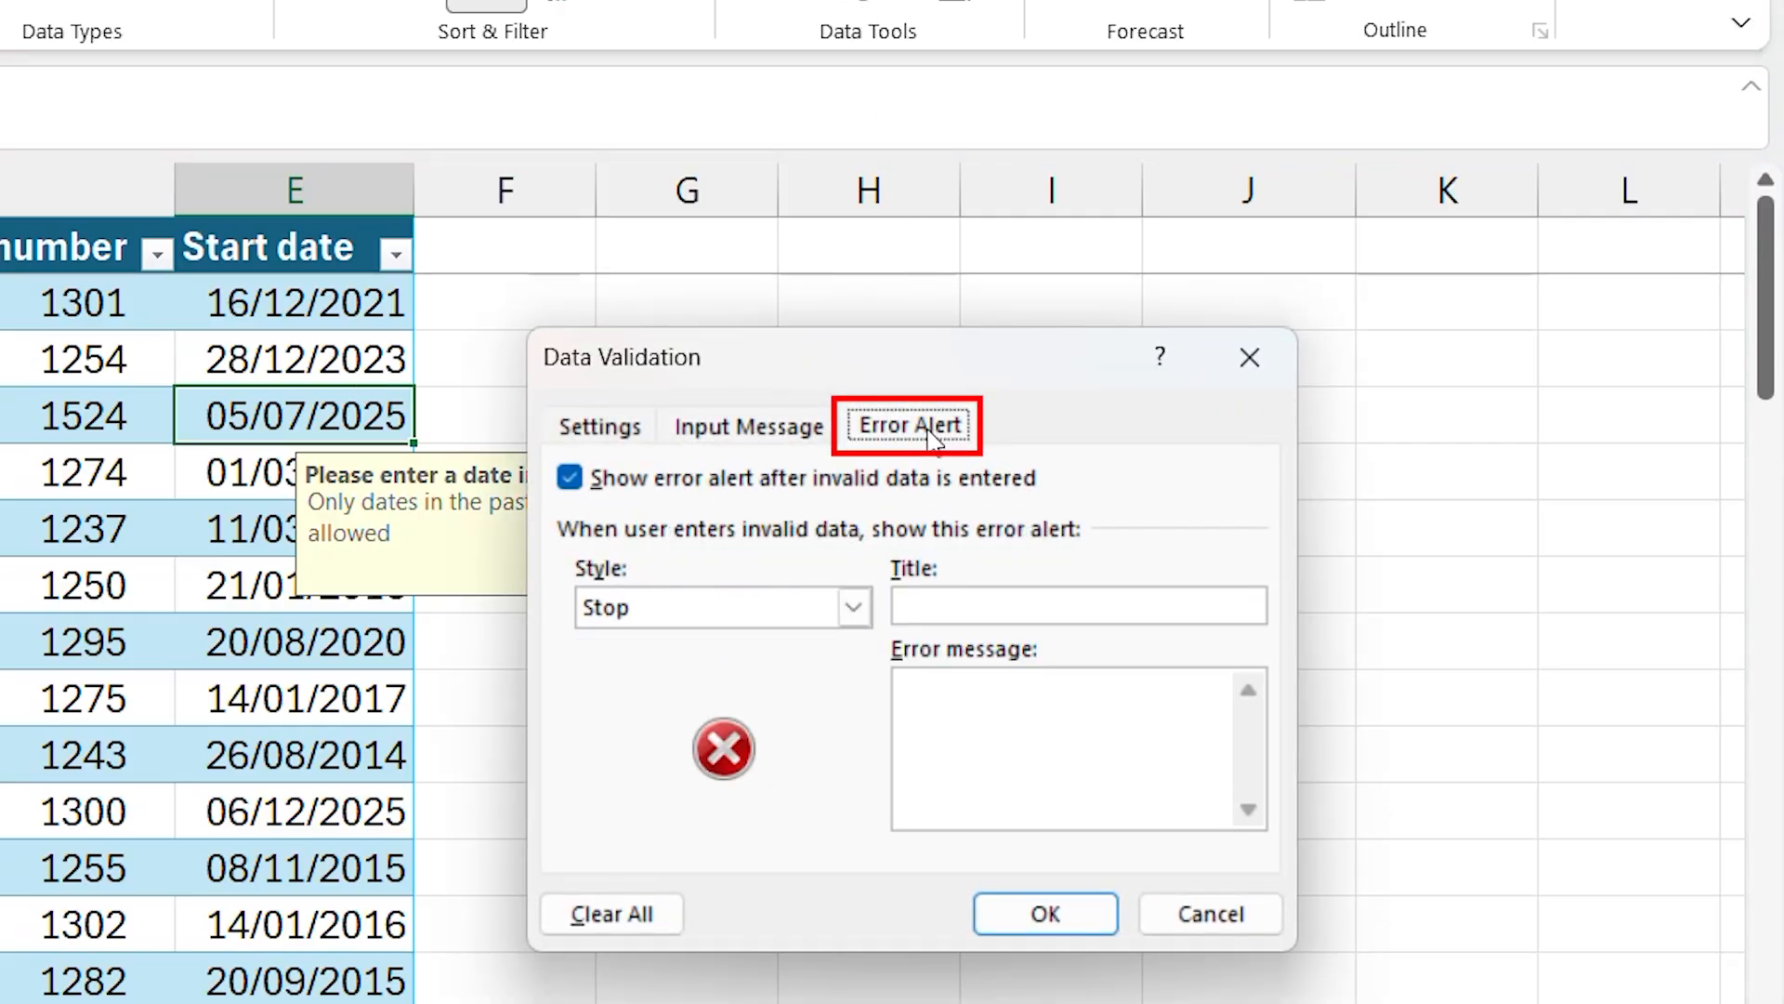
click(976, 606)
text(Date incorrect)
key(Tab)
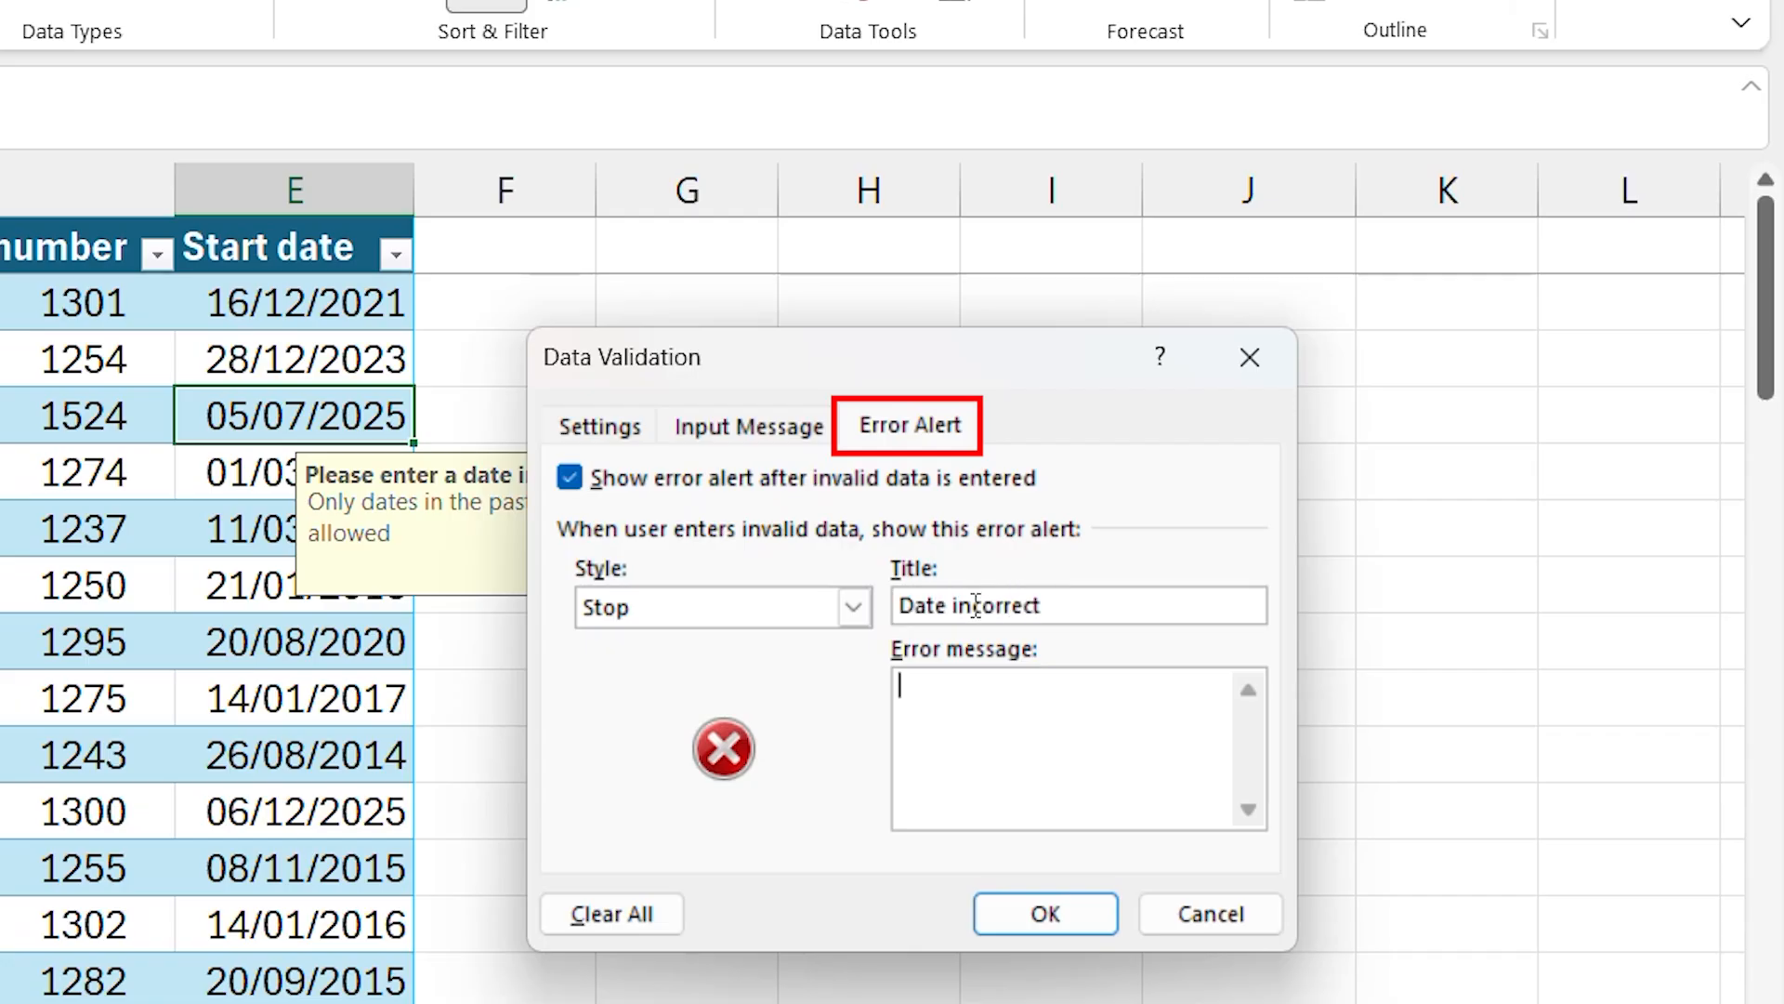
text(Please enter a date in the past)
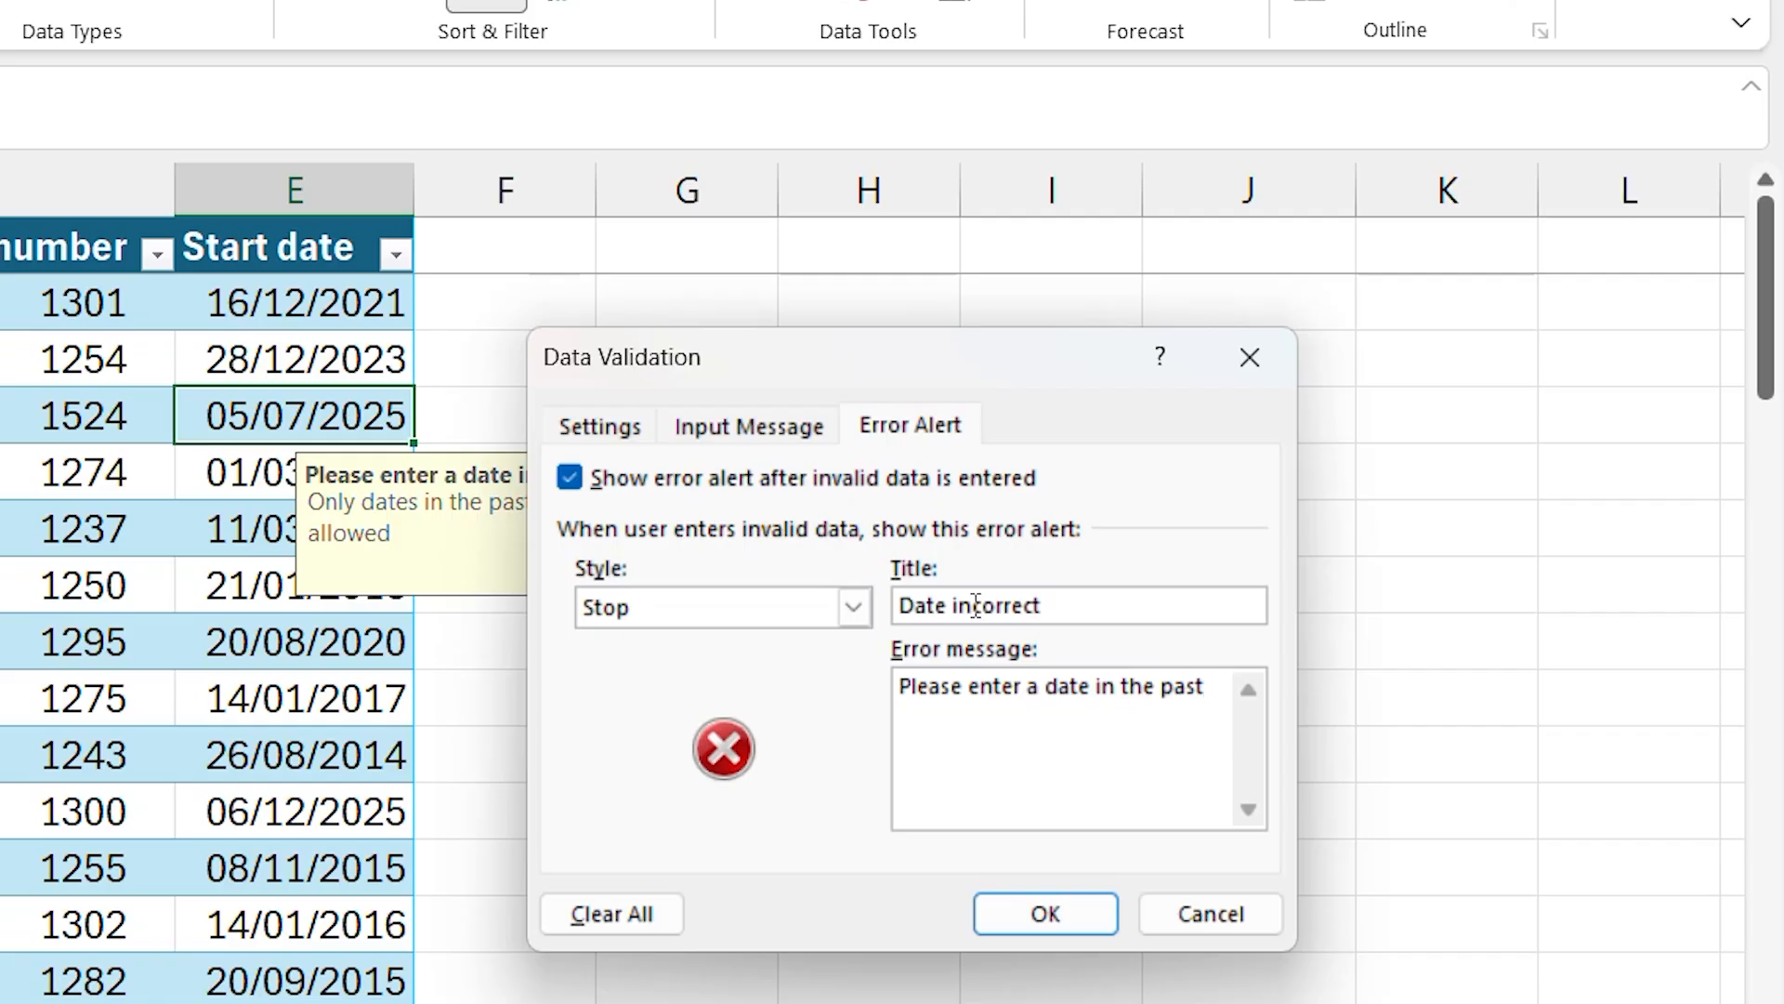
click(1108, 924)
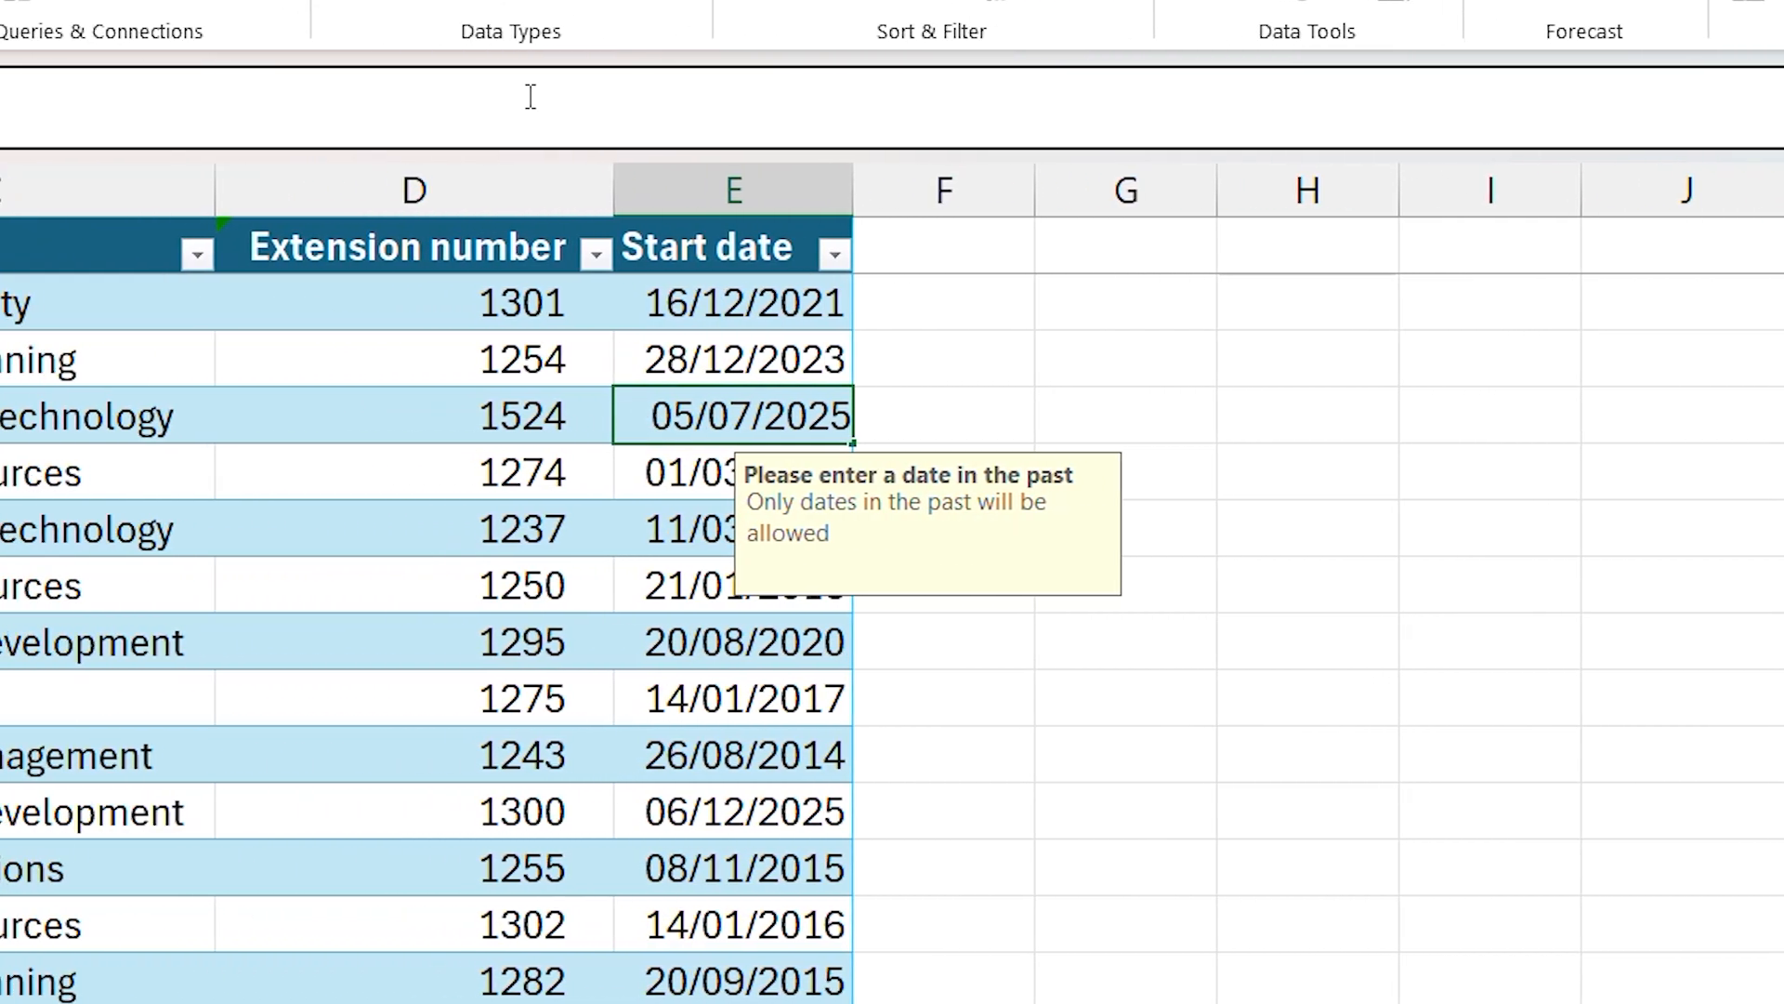
- Try to replace the start date in cell E4 with 30/06/2026
key(ctrl)
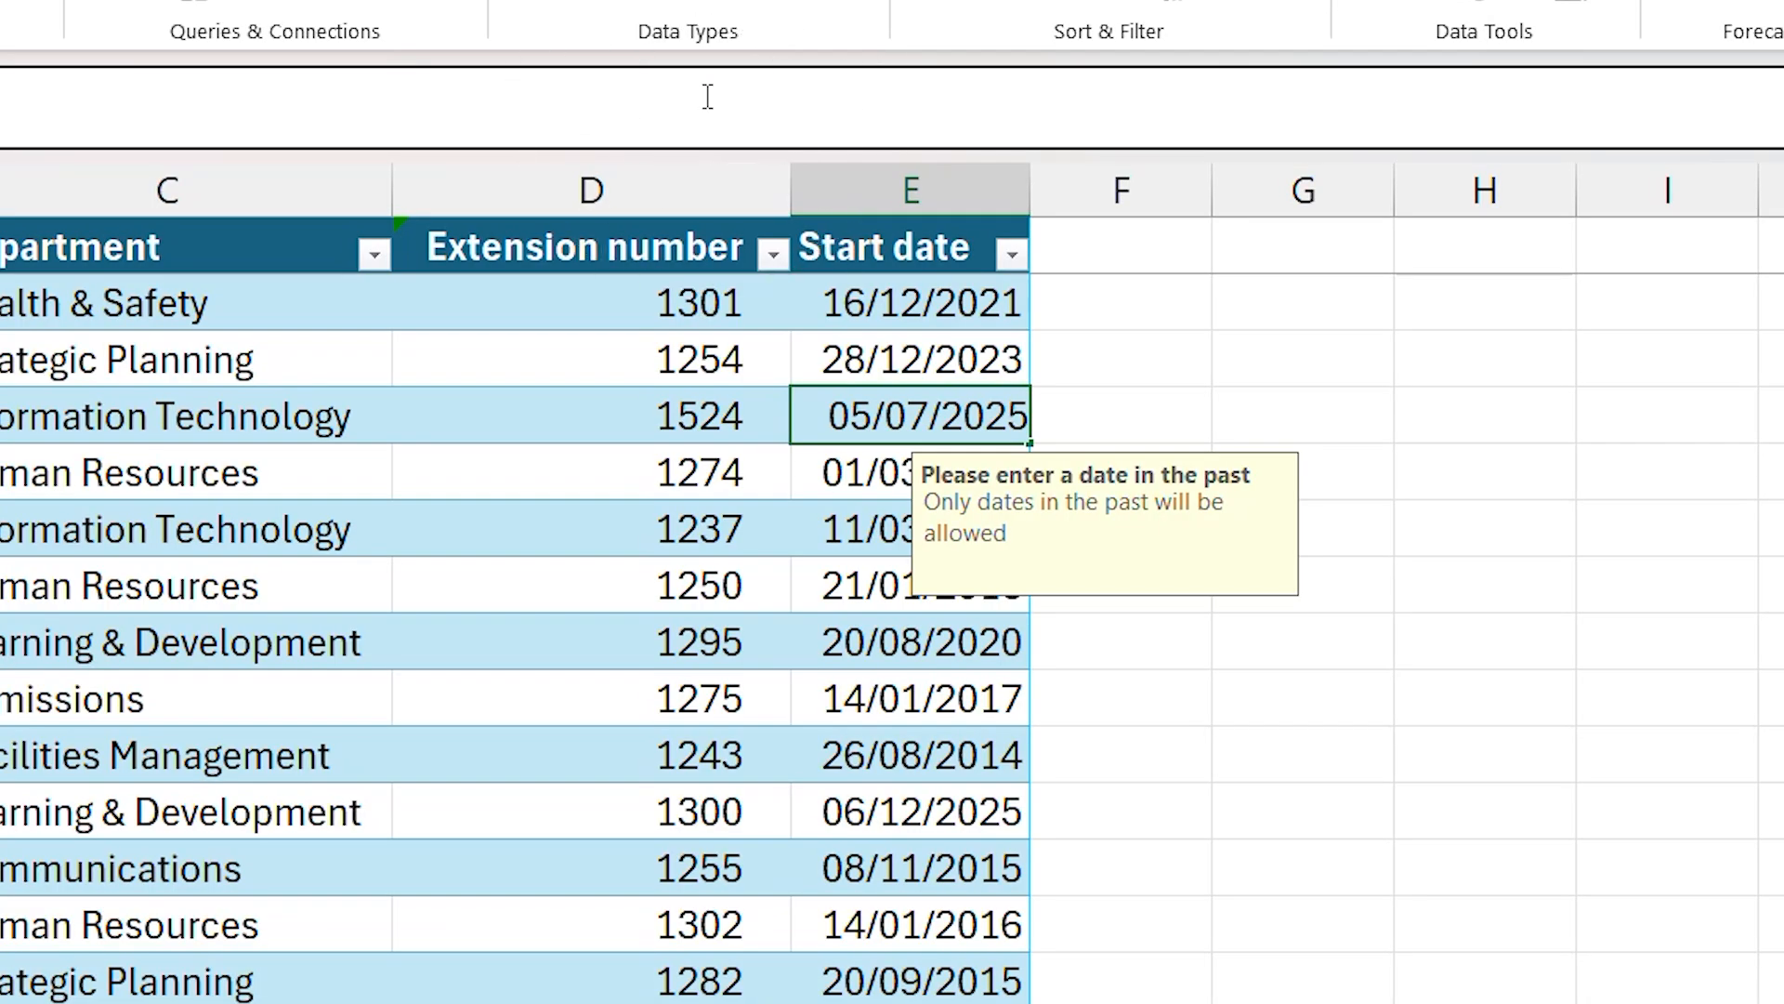
key(Delete)
text(30/)
text(2)
key(BackSpace)
text(06)
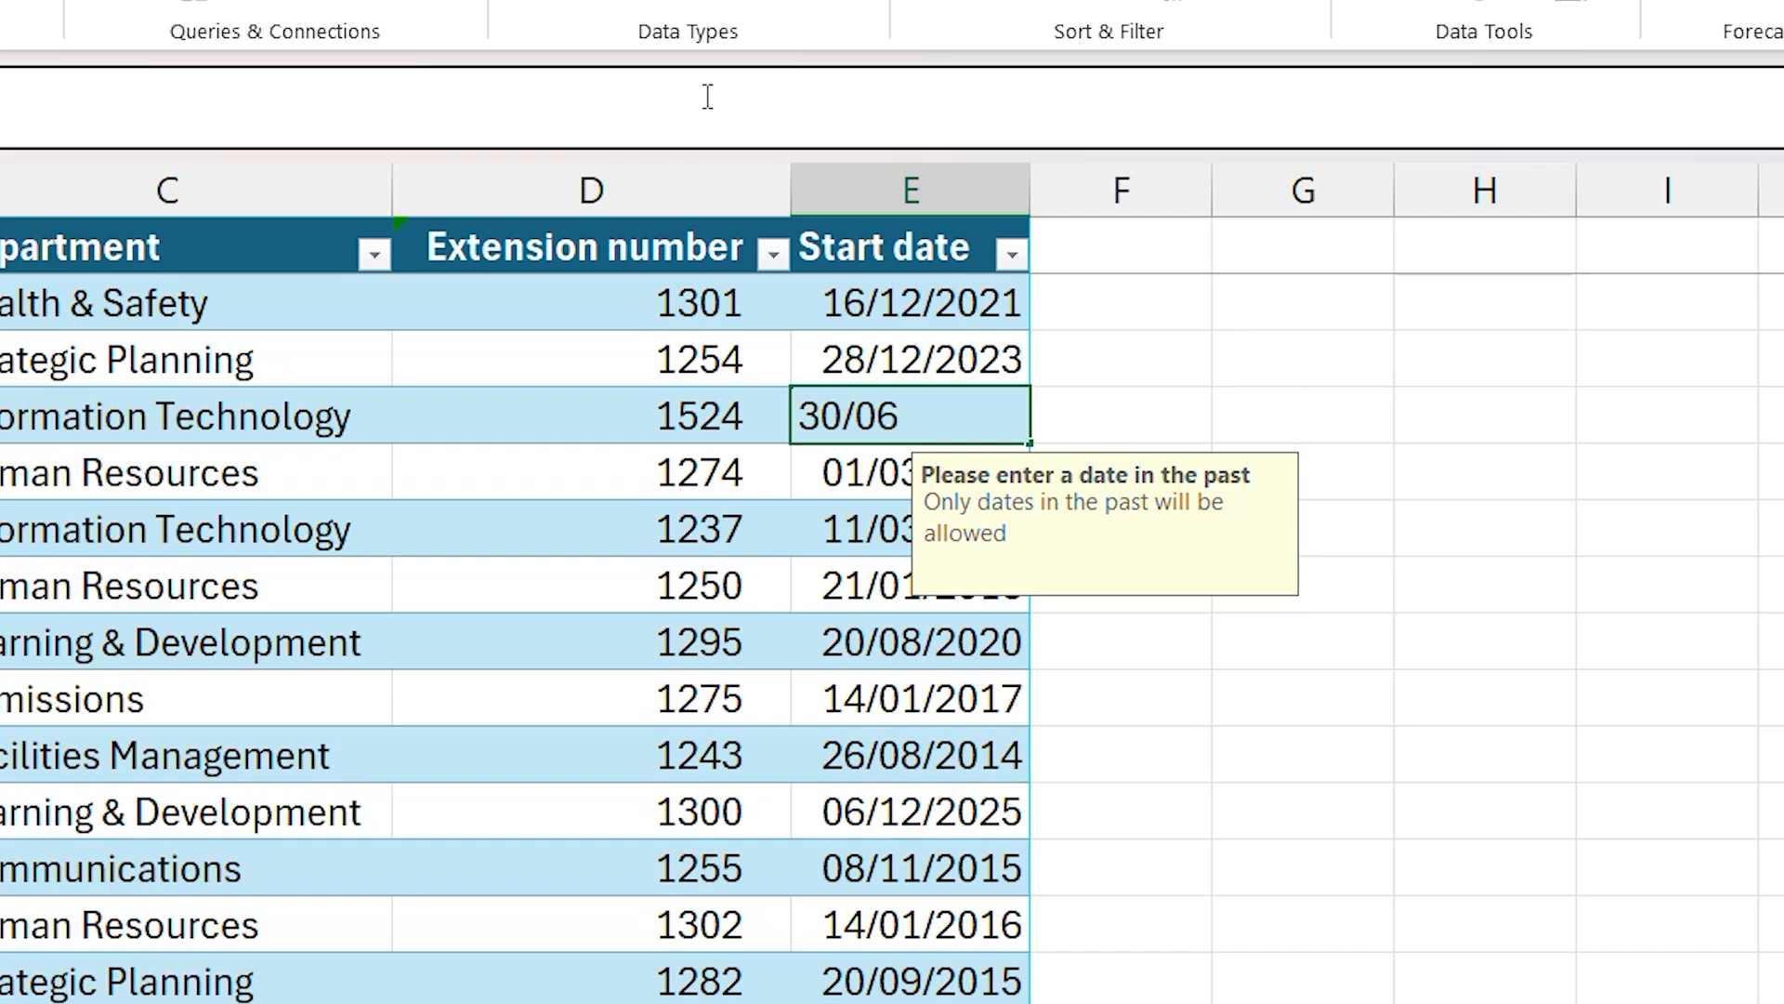
text(/2026)
key(Return)
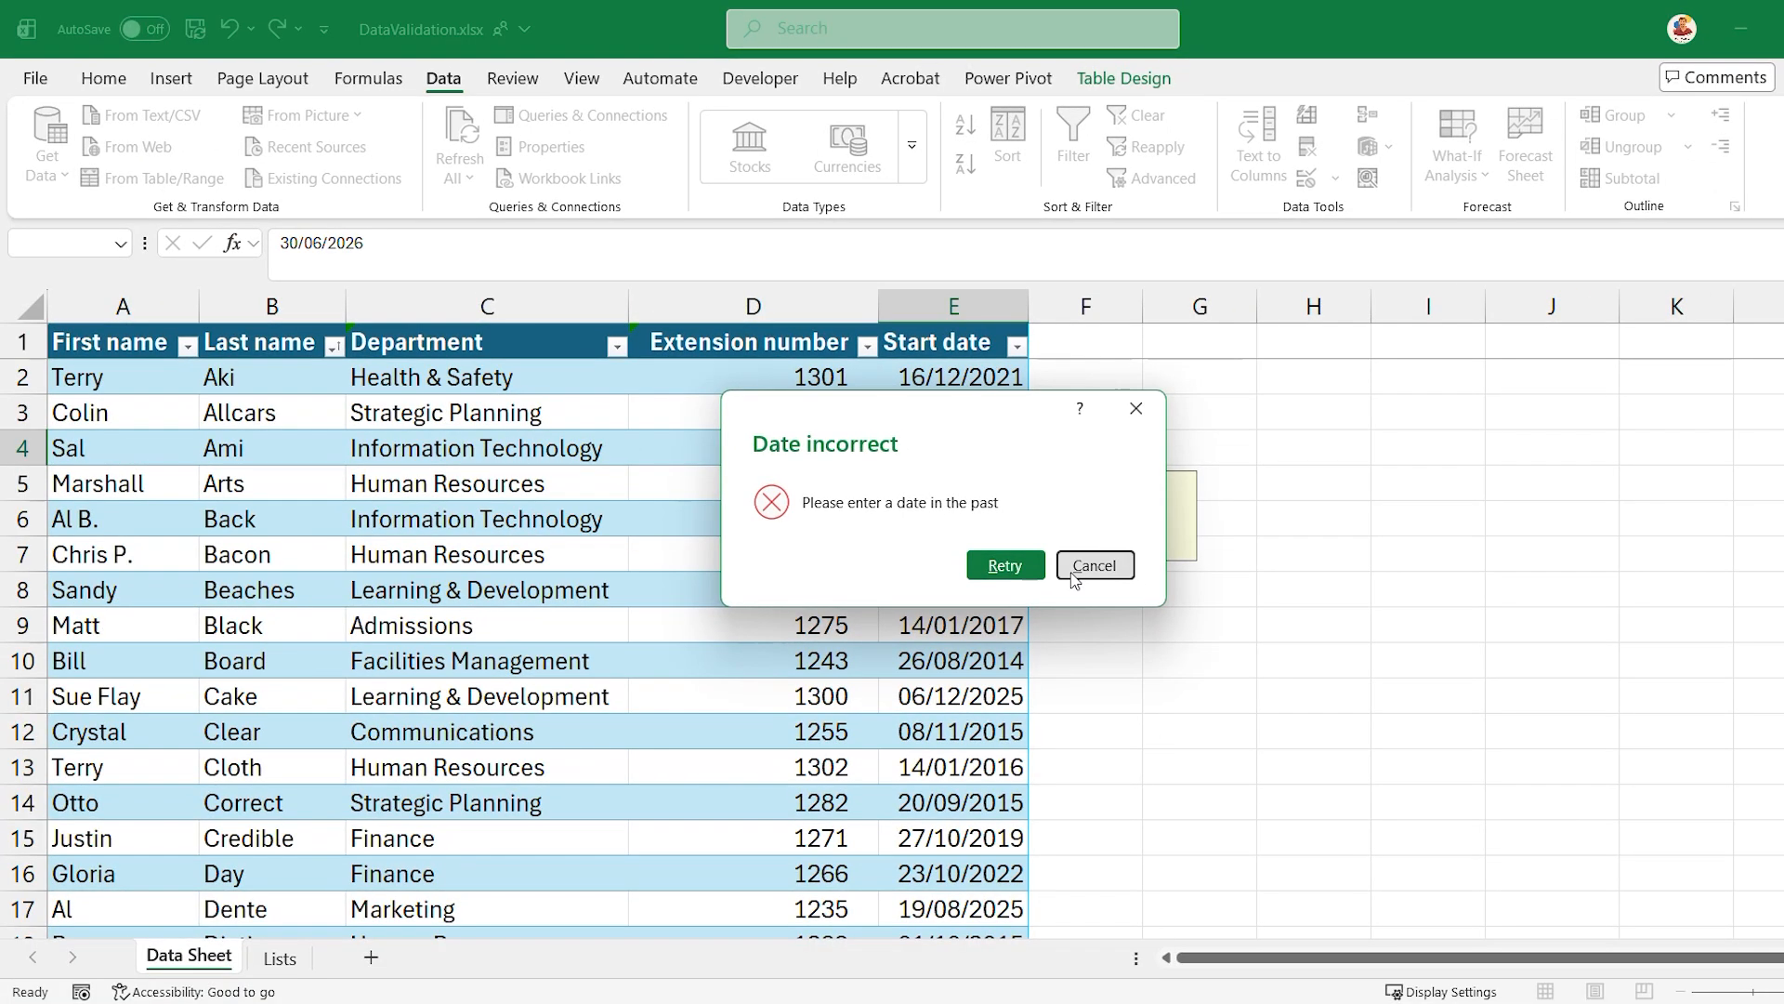
click(1073, 573)
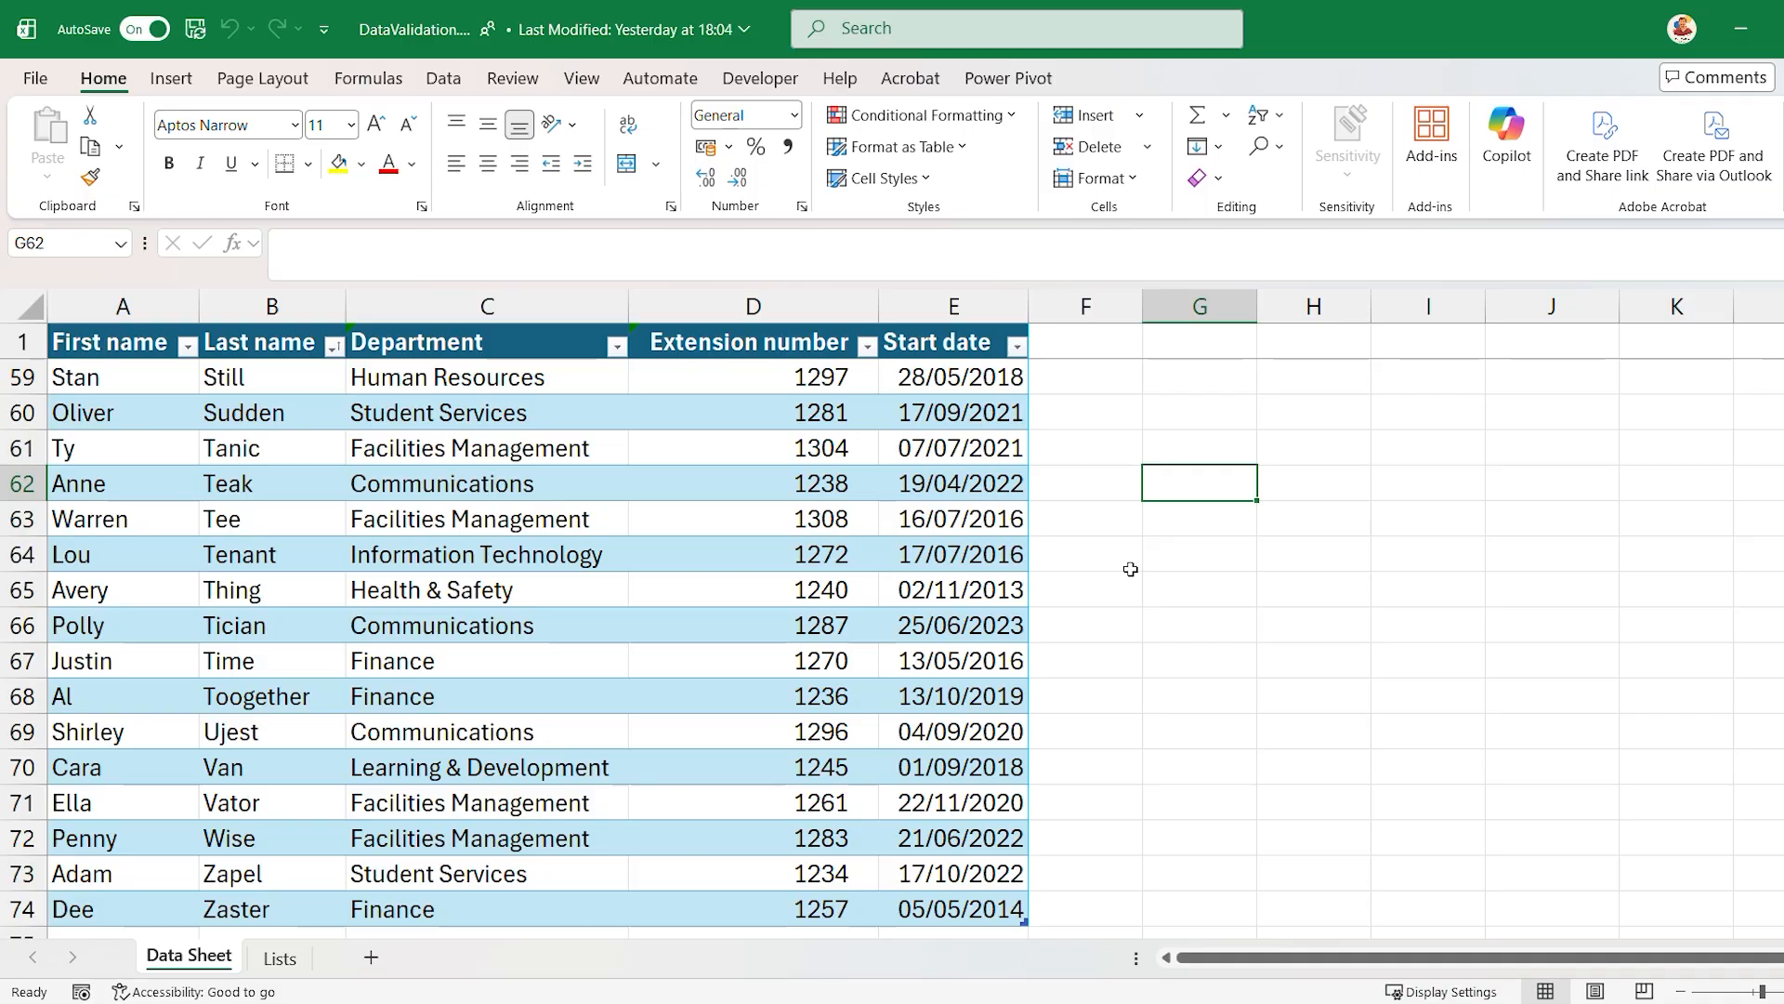
- Clear all data validation from the Extension number column, applying the change to all other cells with the same settings
click(824, 299)
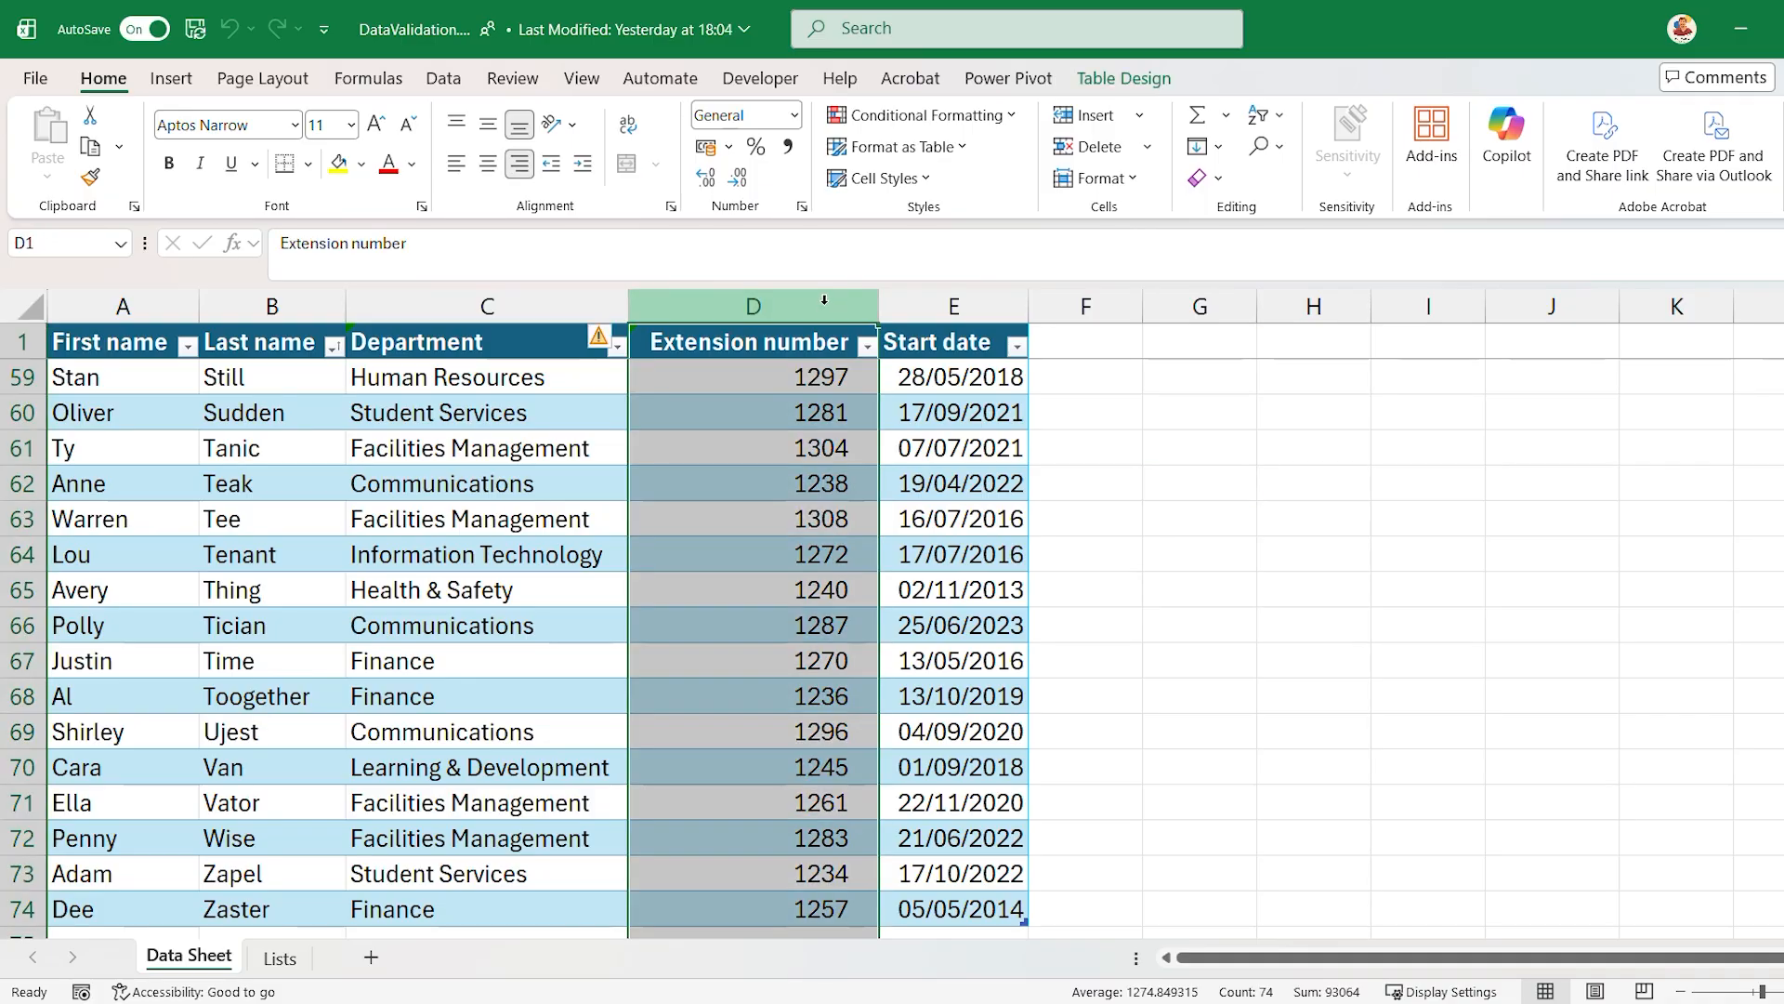
click(444, 82)
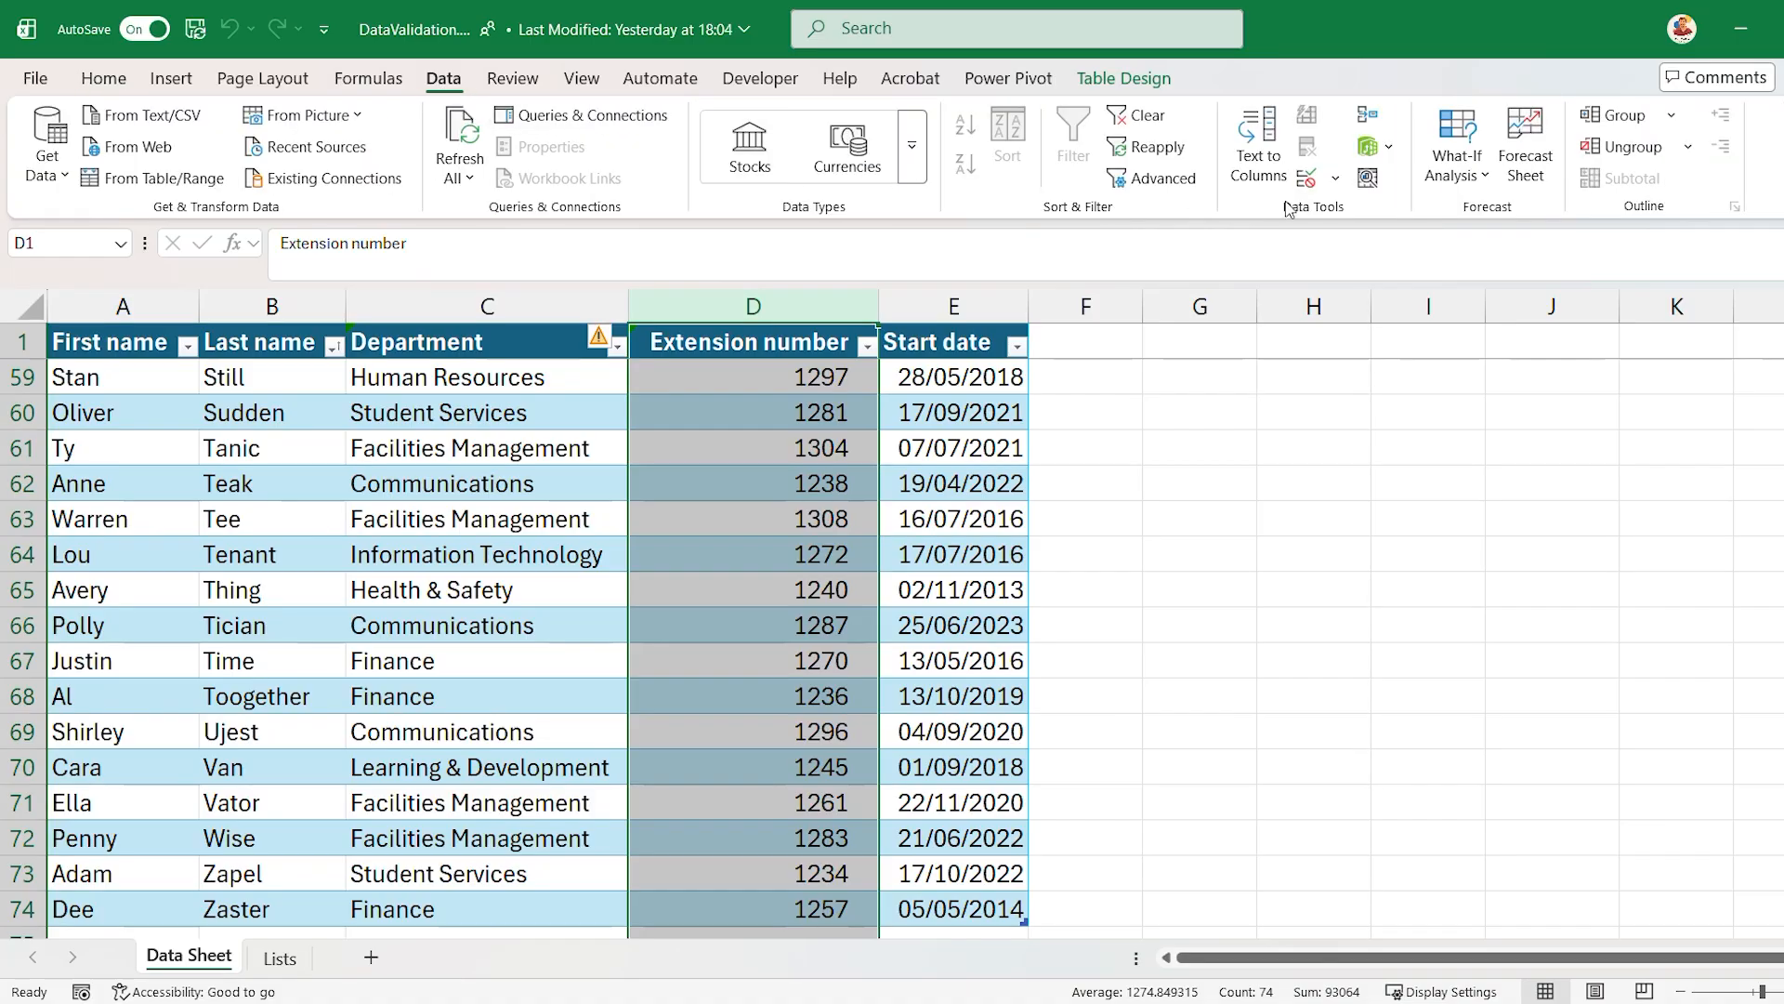
click(1335, 178)
click(1331, 217)
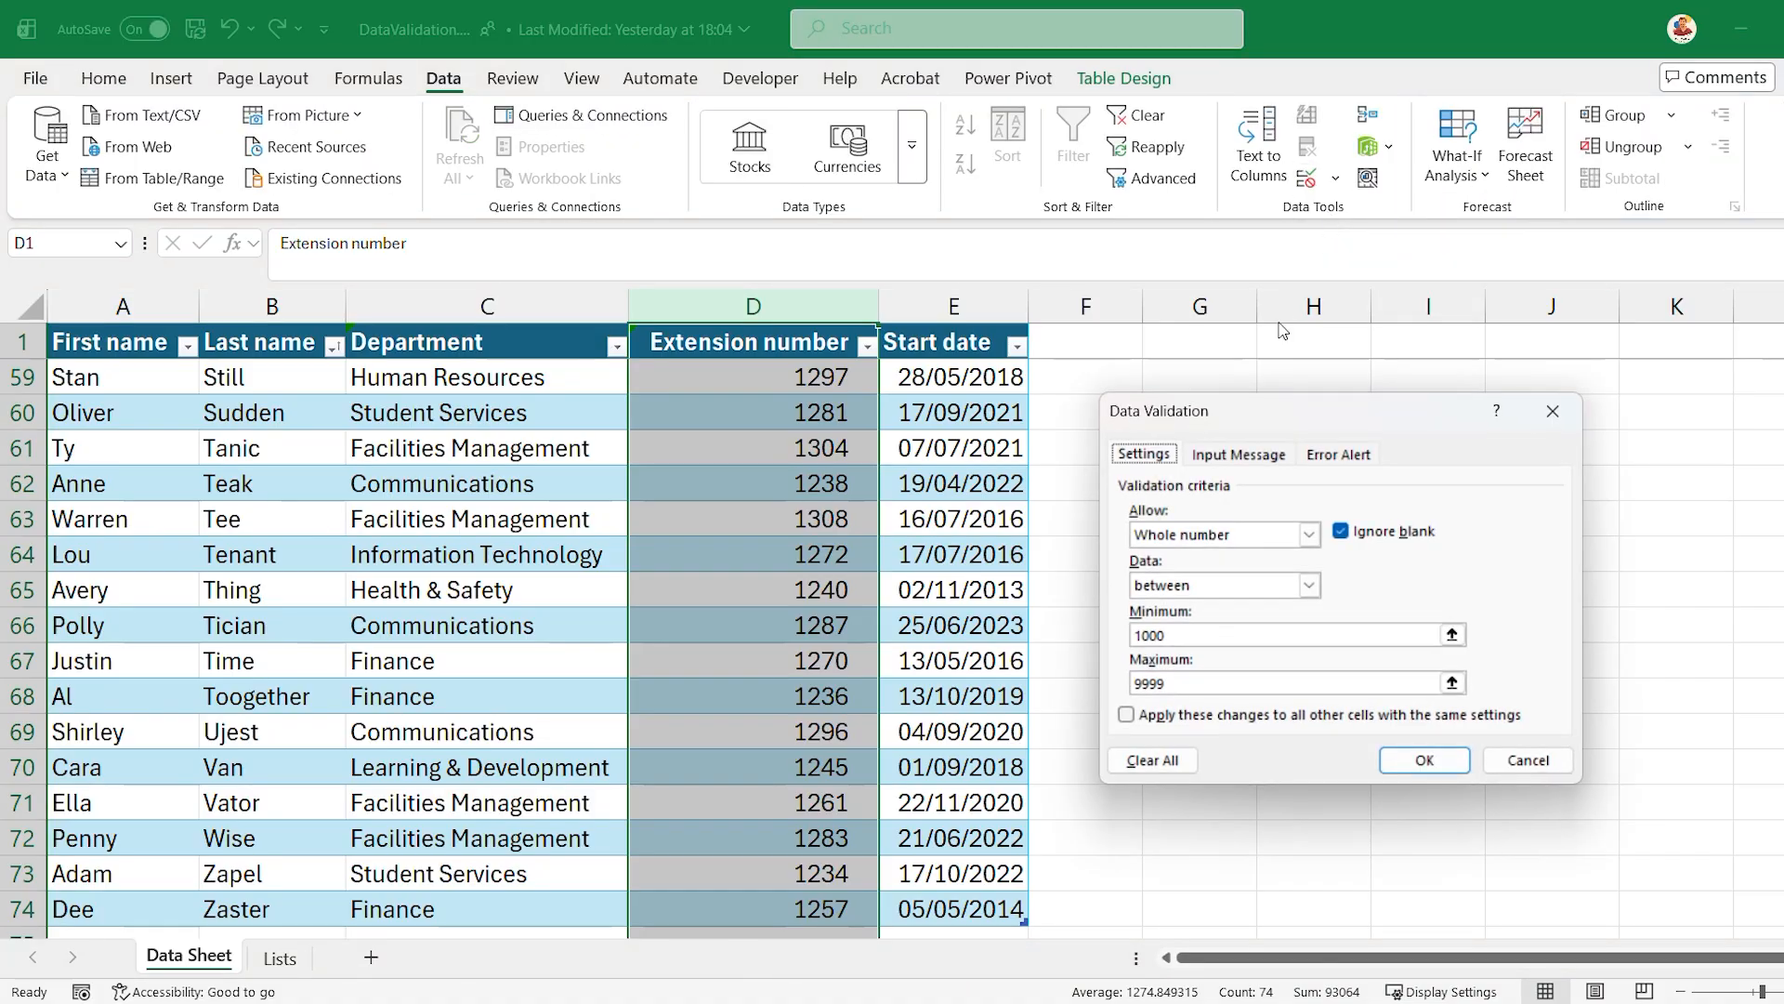
click(1175, 772)
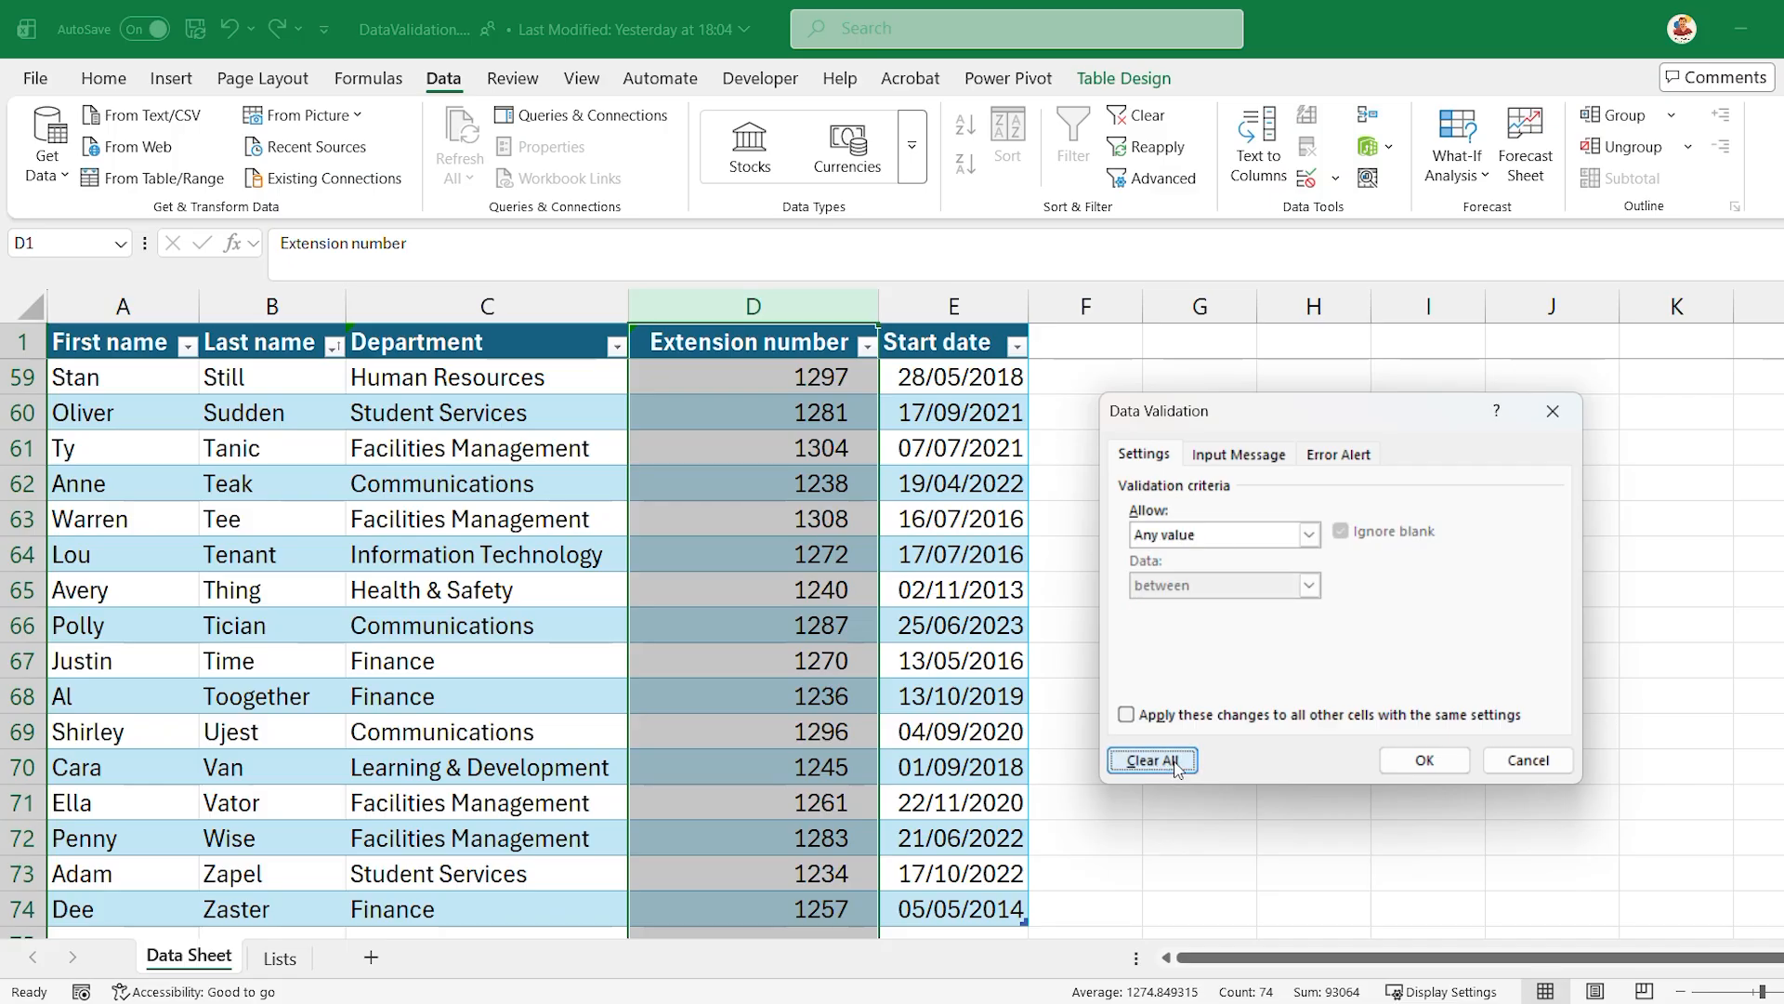
click(1126, 715)
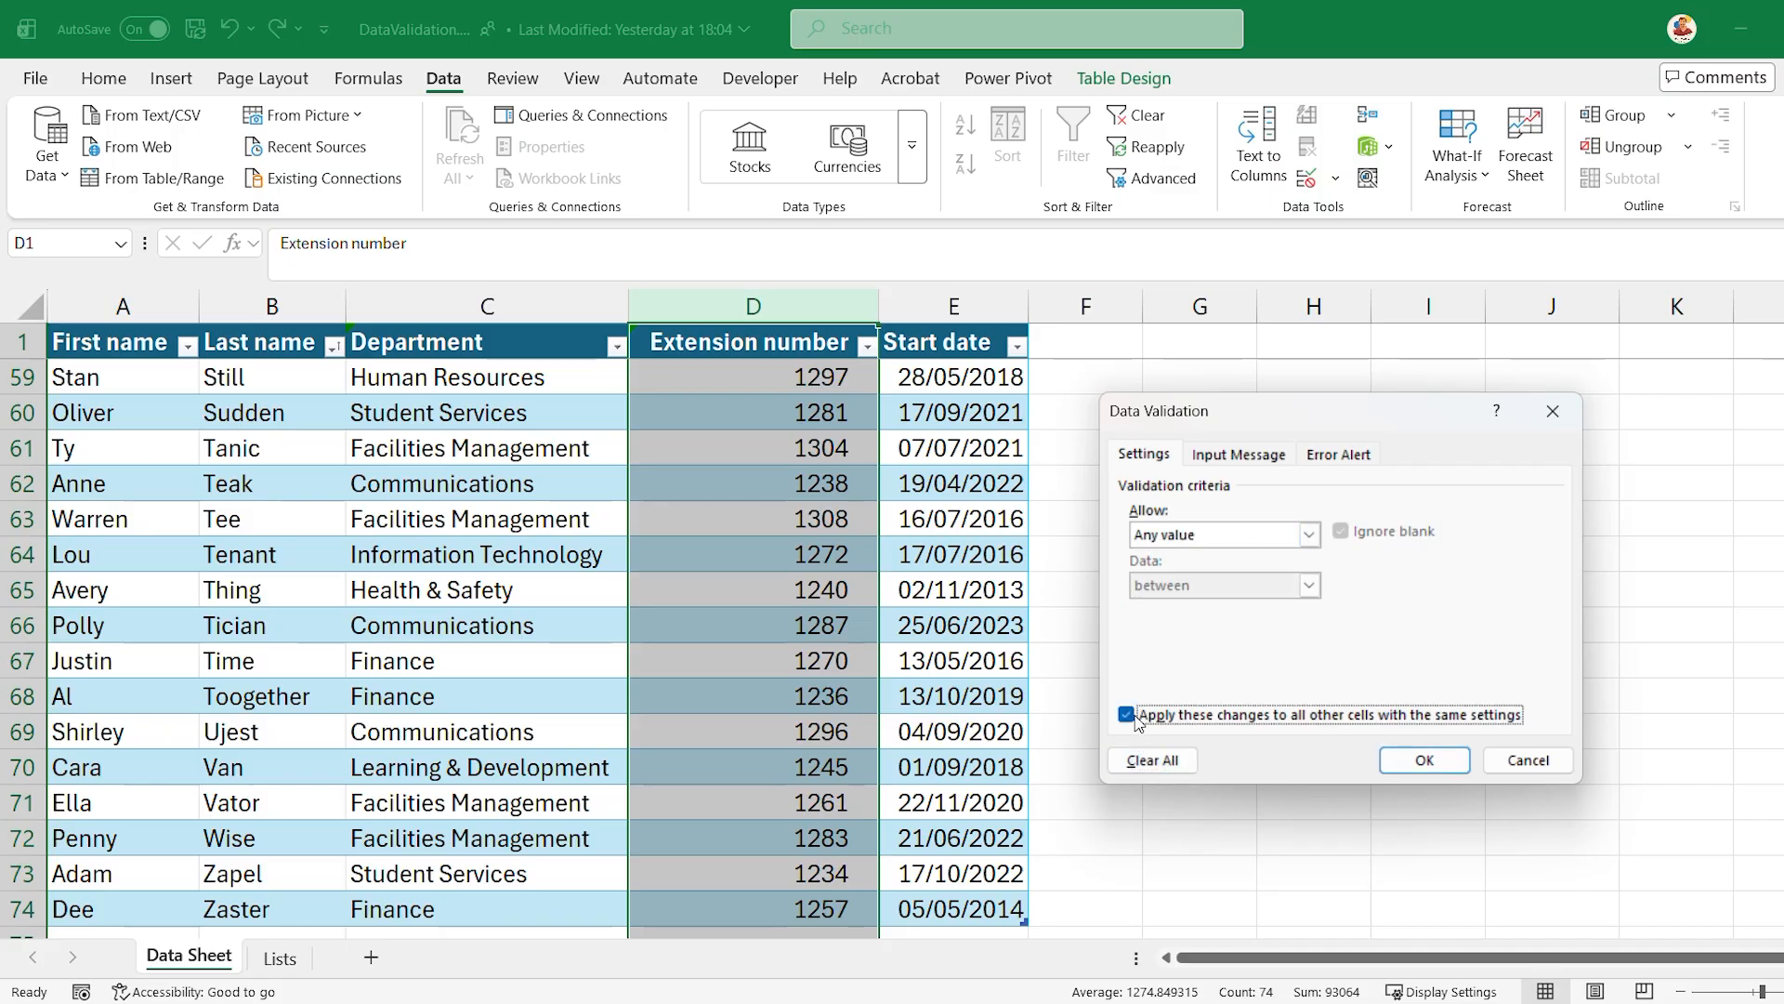
click(1163, 770)
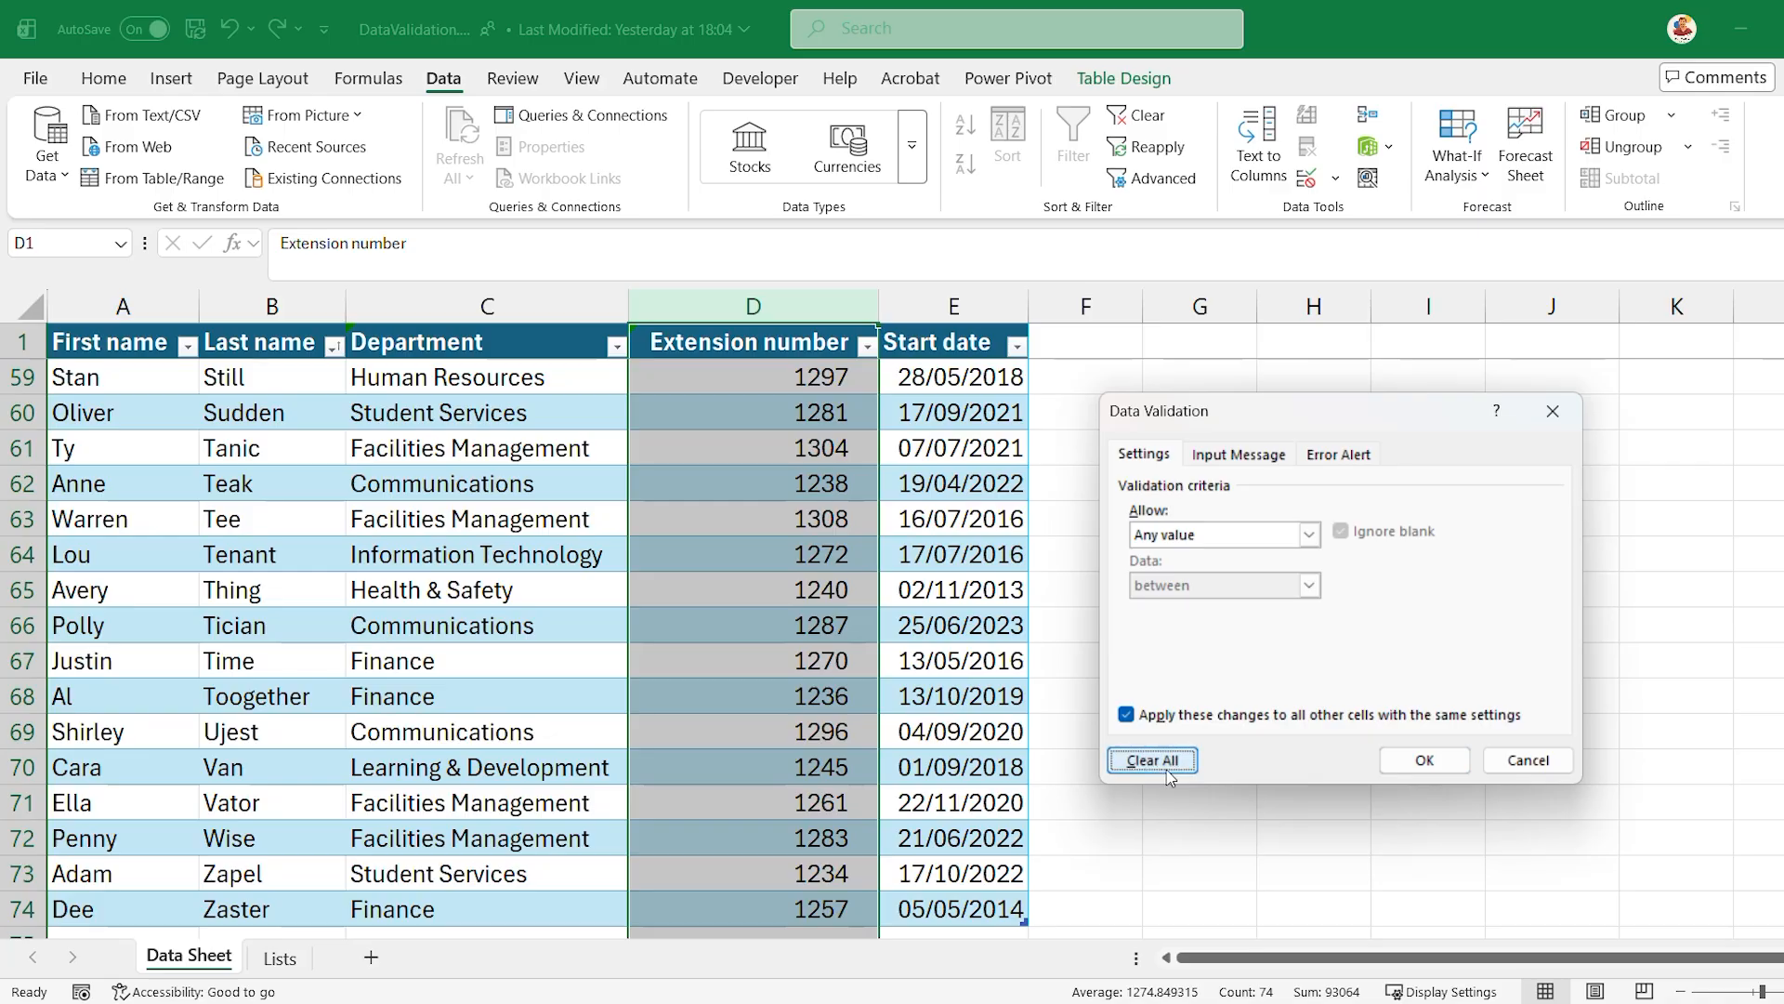
click(1424, 760)
click(1199, 625)
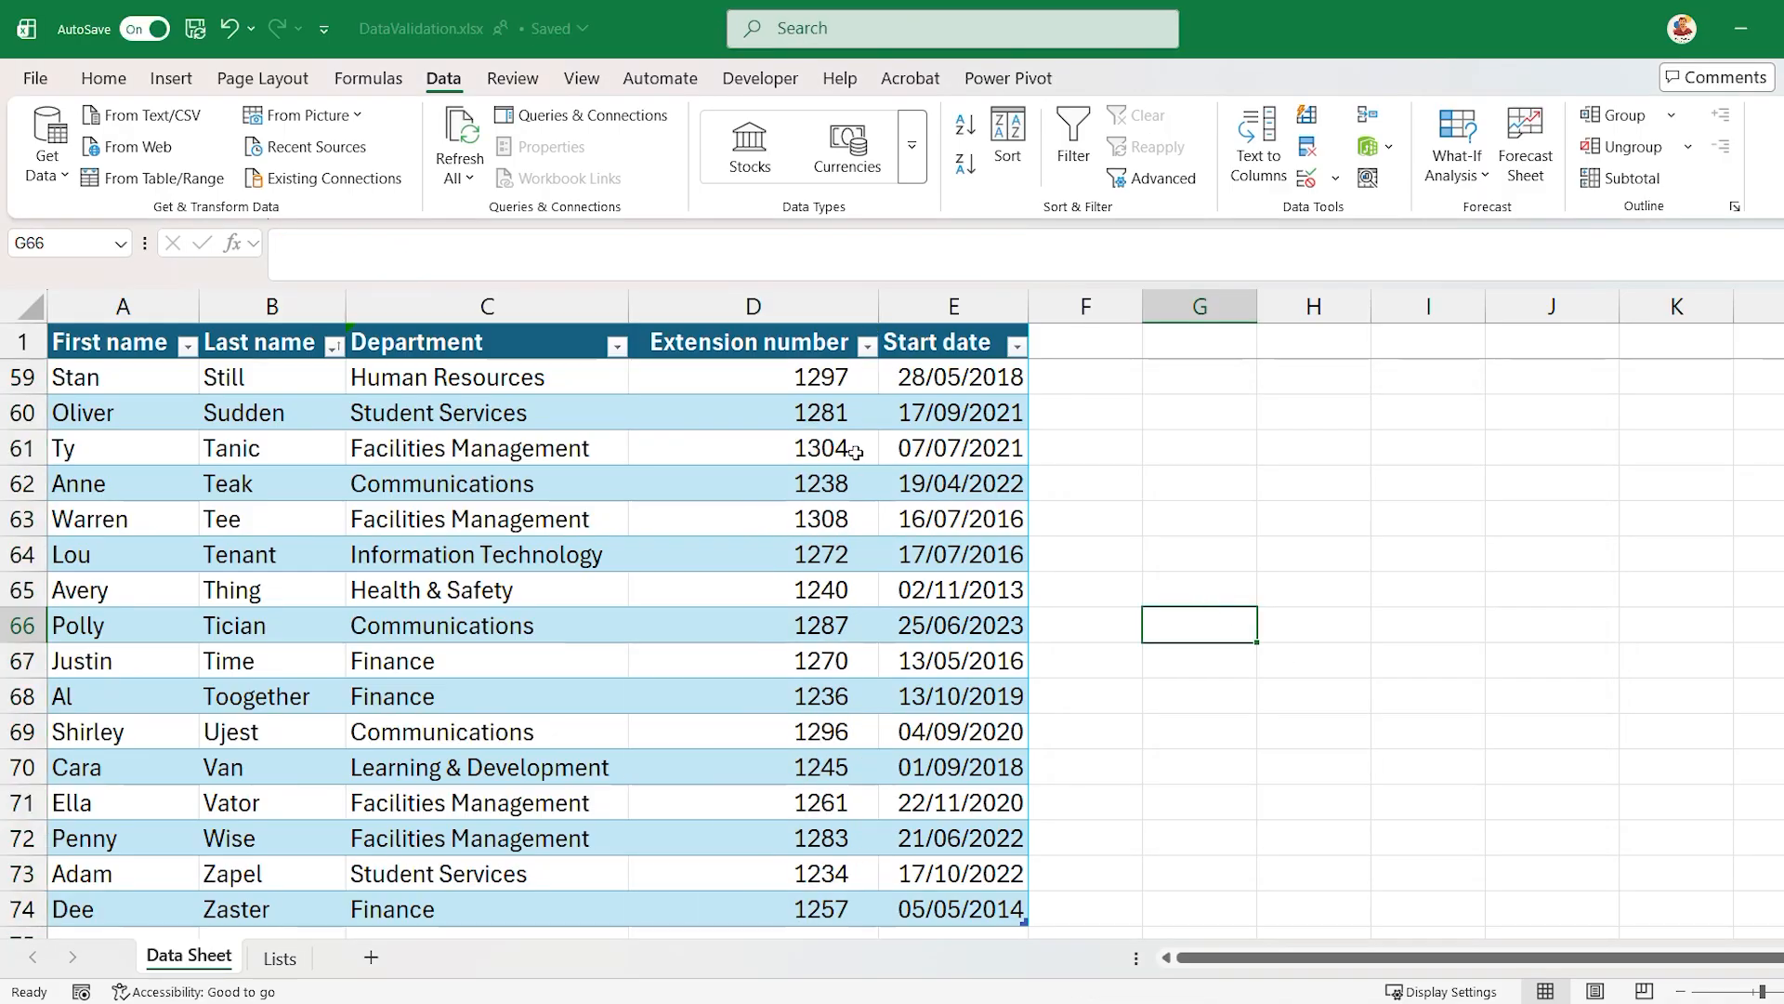
- Check the data validation settings of extension number cell D61 without changing them
click(813, 453)
click(1335, 177)
click(1344, 216)
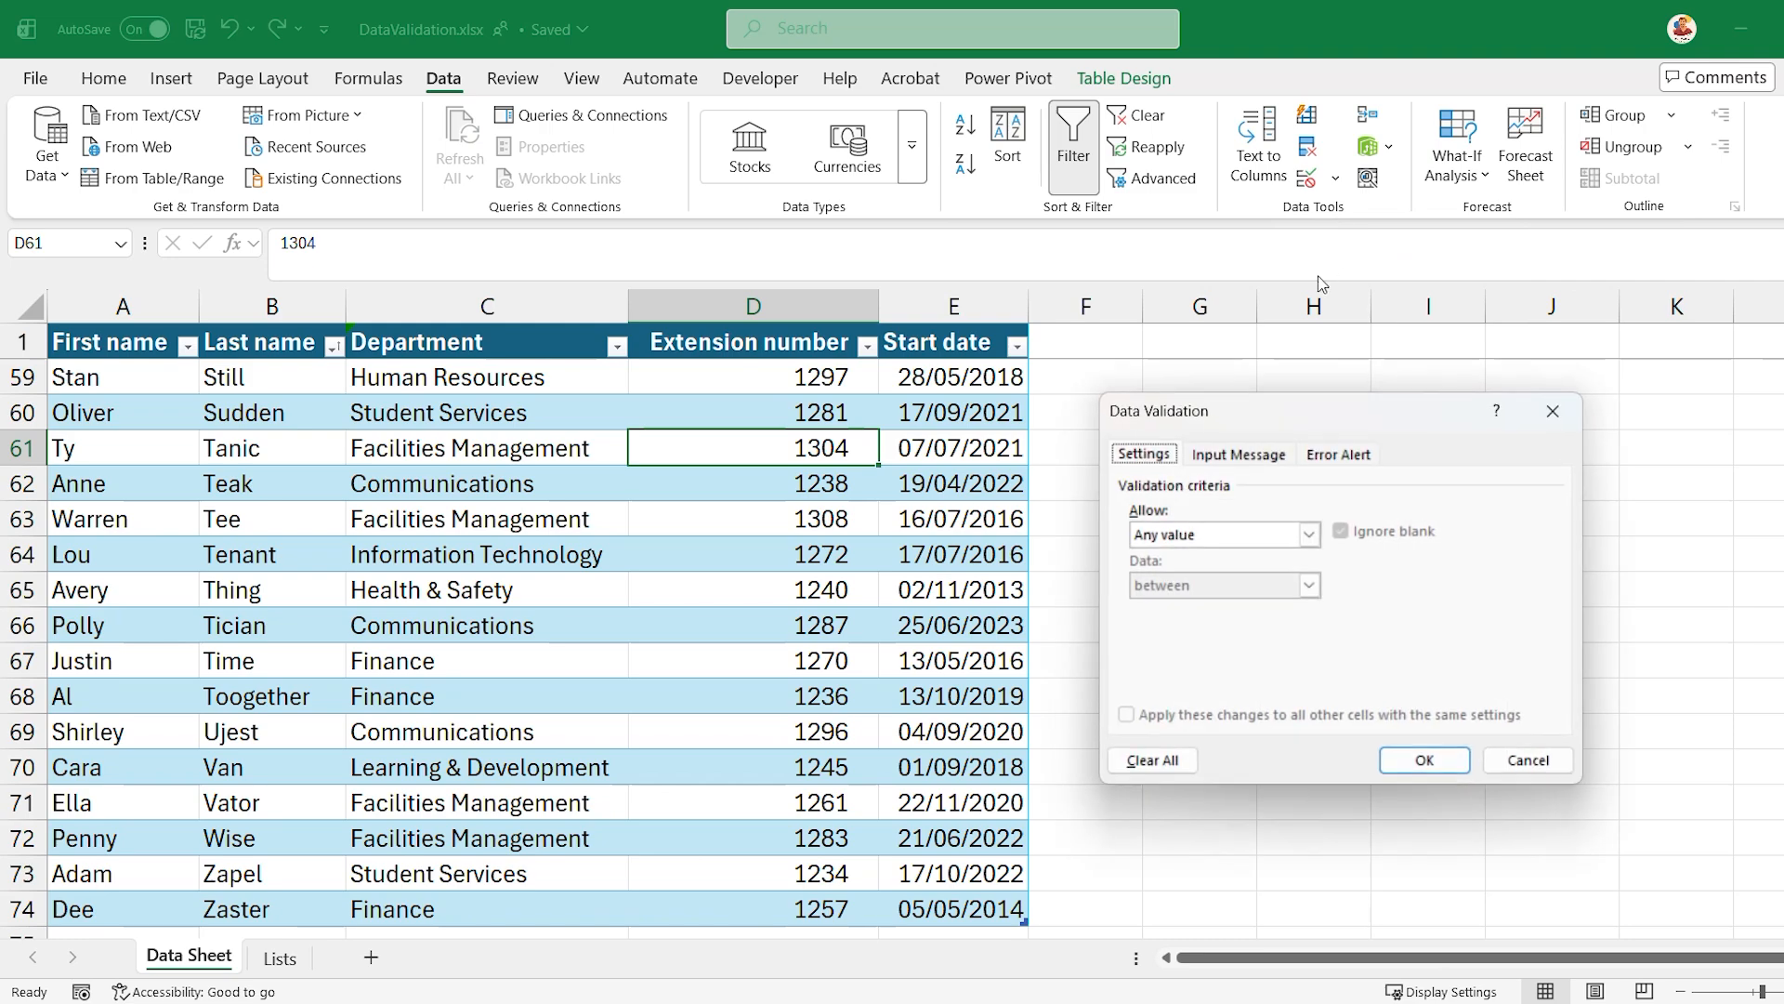
click(1496, 768)
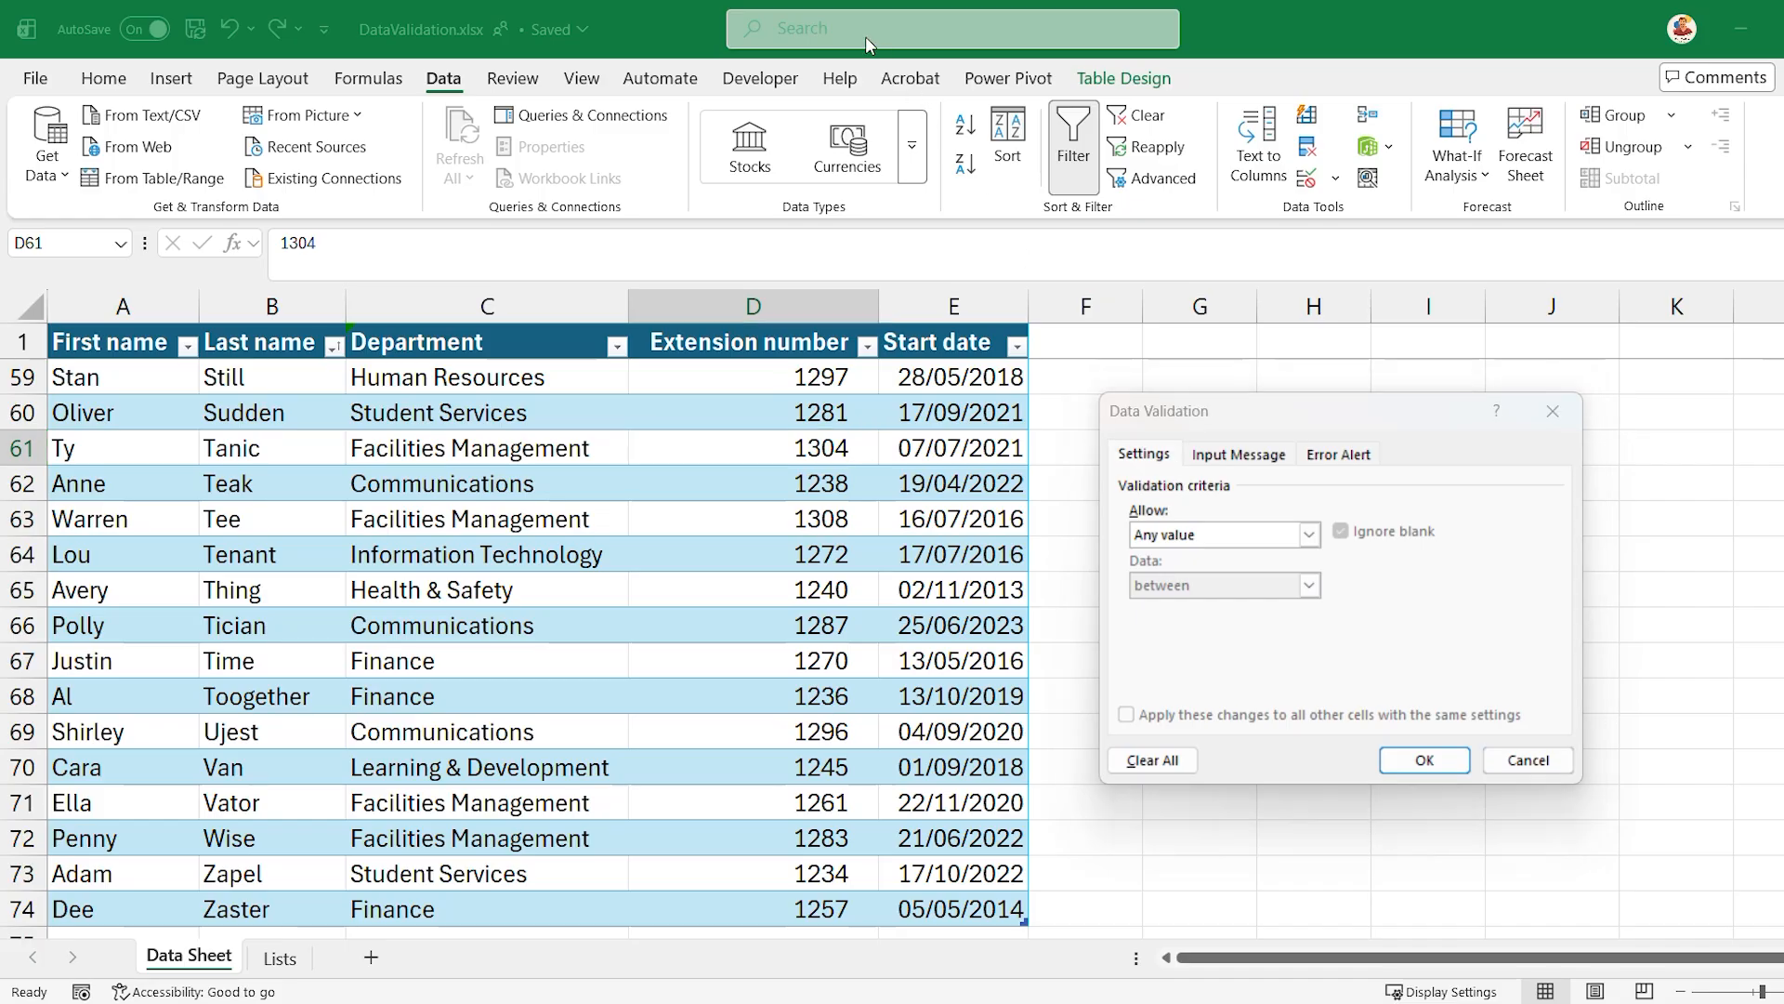